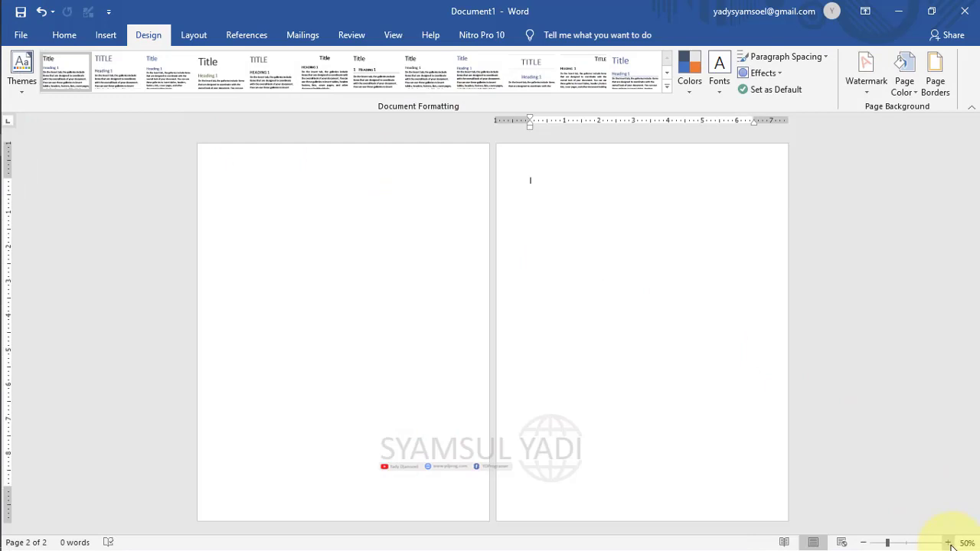
# Zoom the blank document from 50% to 90% so a single page fills the view.
pyautogui.click(949, 543)
pyautogui.click(950, 543)
pyautogui.click(949, 543)
pyautogui.click(949, 543)
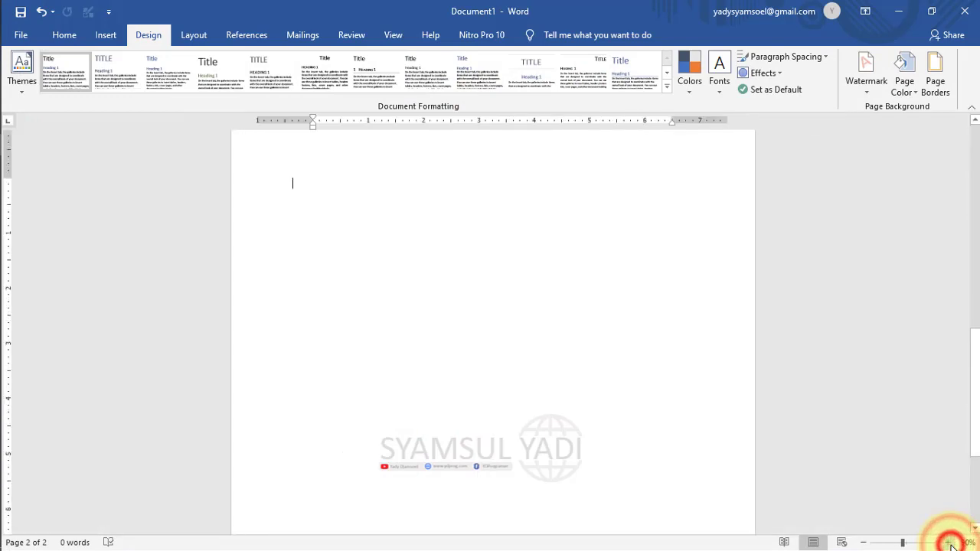
# Browse the Insert, Design and Layout ribbons, then open the Design tab's Themes gallery.
pyautogui.click(106, 35)
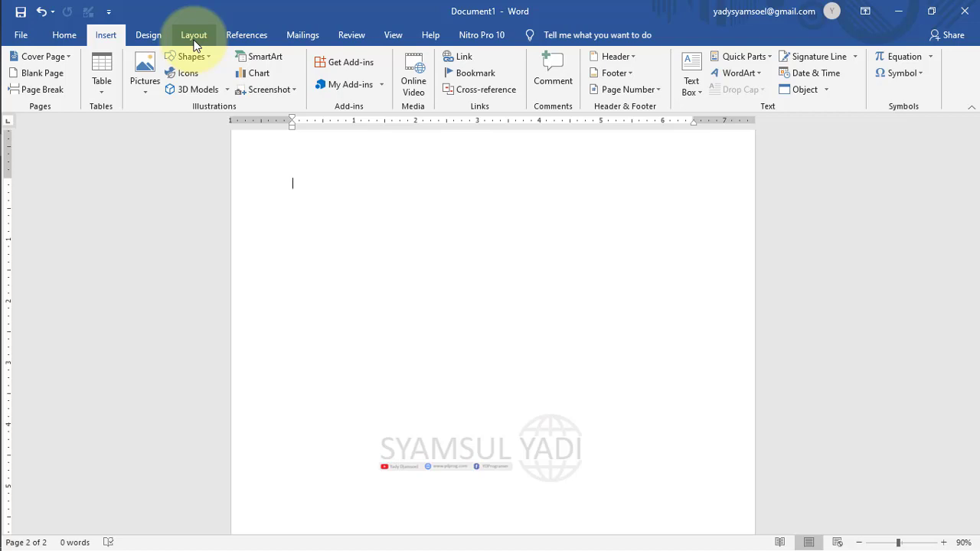
pyautogui.click(144, 35)
pyautogui.click(196, 38)
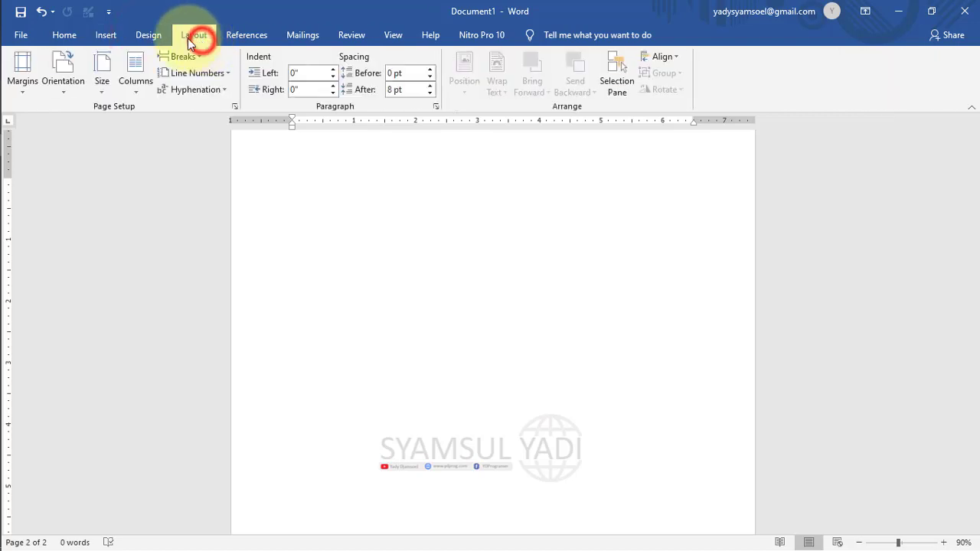
pyautogui.click(108, 35)
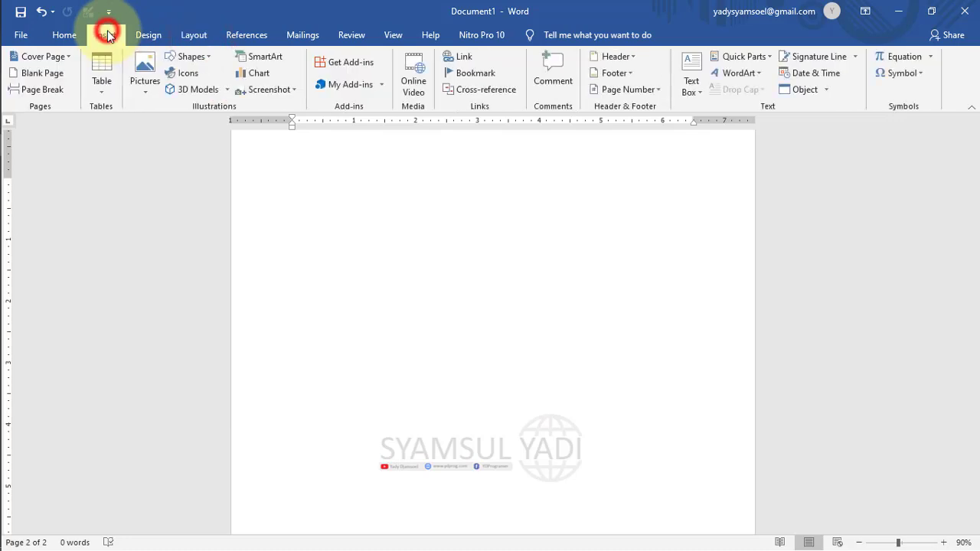
pyautogui.click(145, 34)
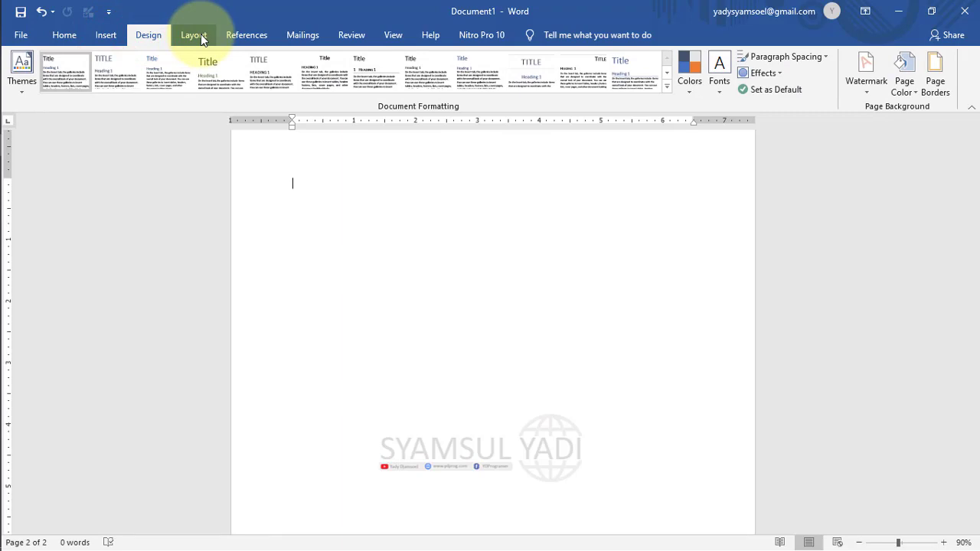
pyautogui.click(112, 35)
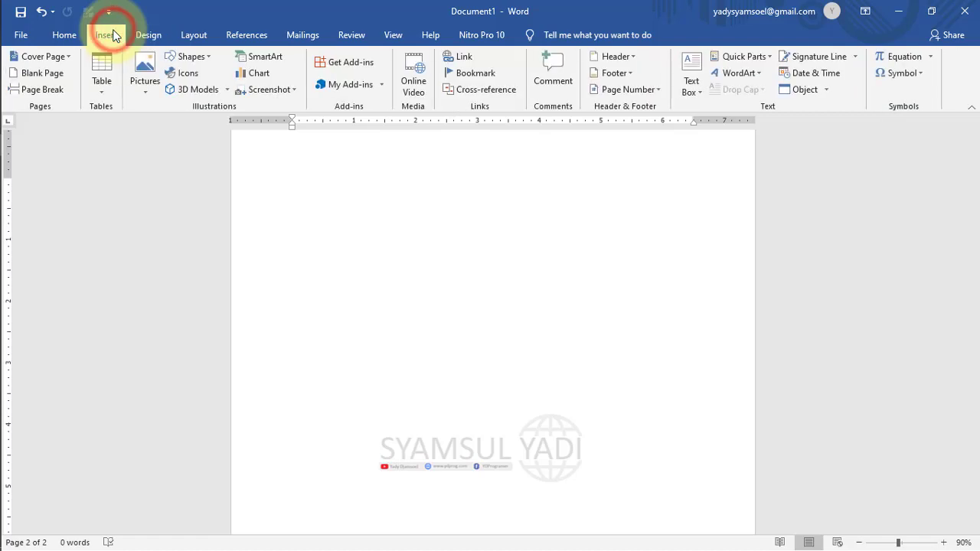
pyautogui.click(155, 34)
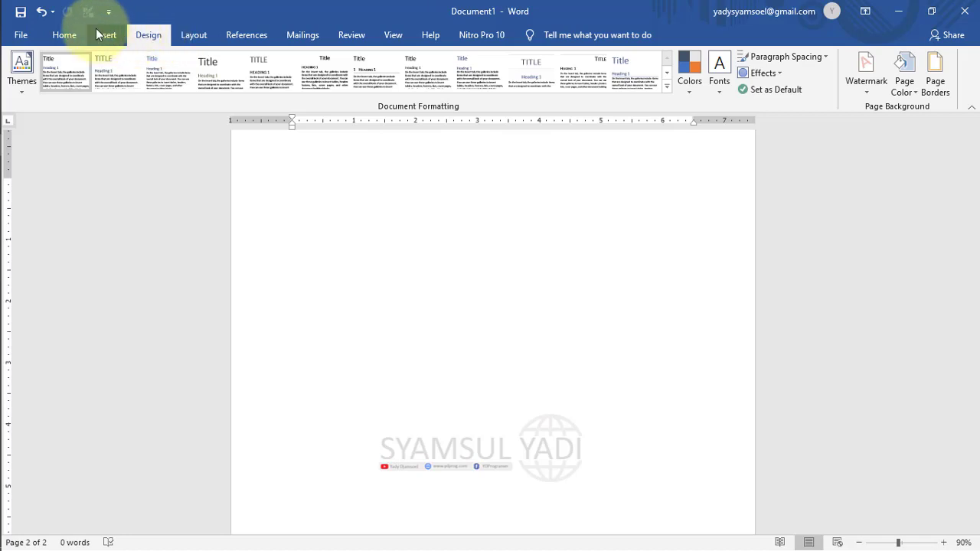
pyautogui.click(20, 96)
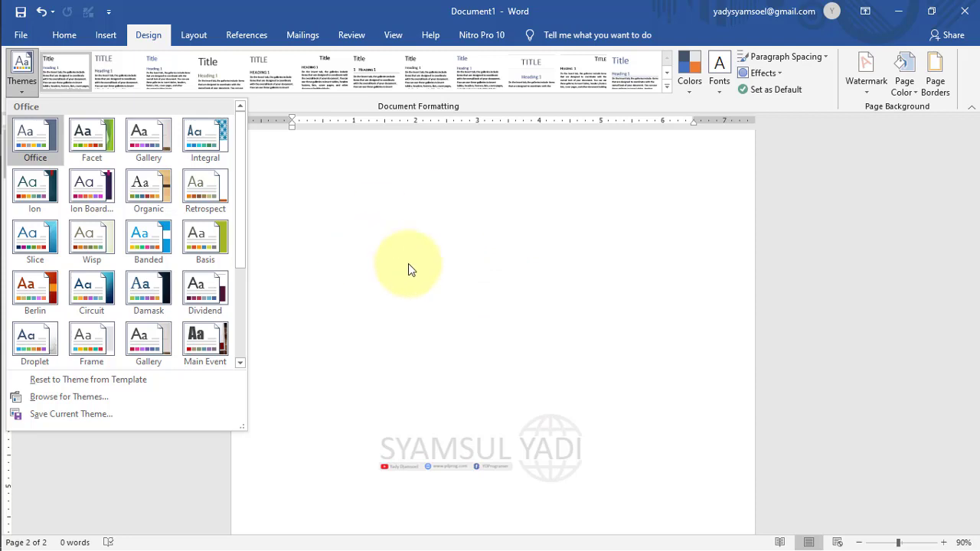
# Close the themes list and apply the style set with the all-capitals TITLE style.
pyautogui.click(187, 17)
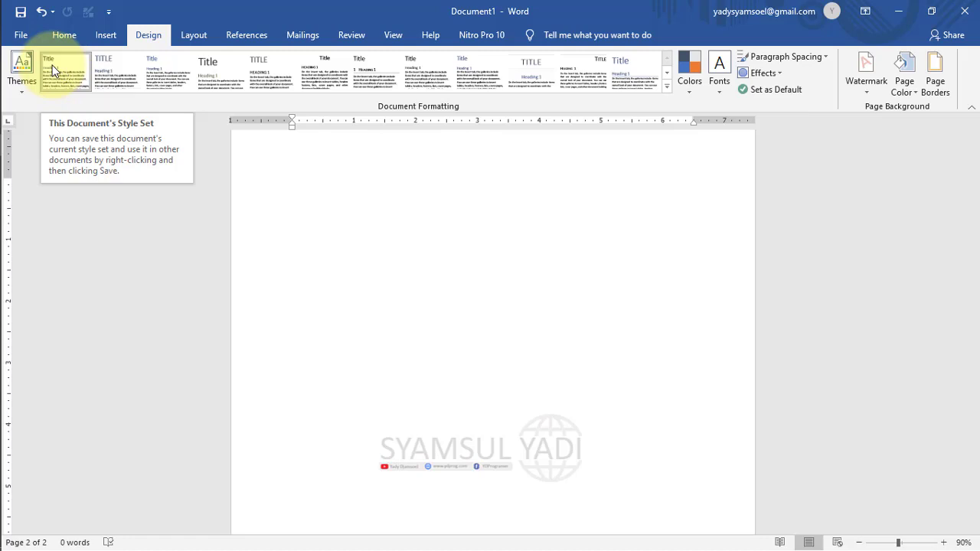
pyautogui.click(93, 72)
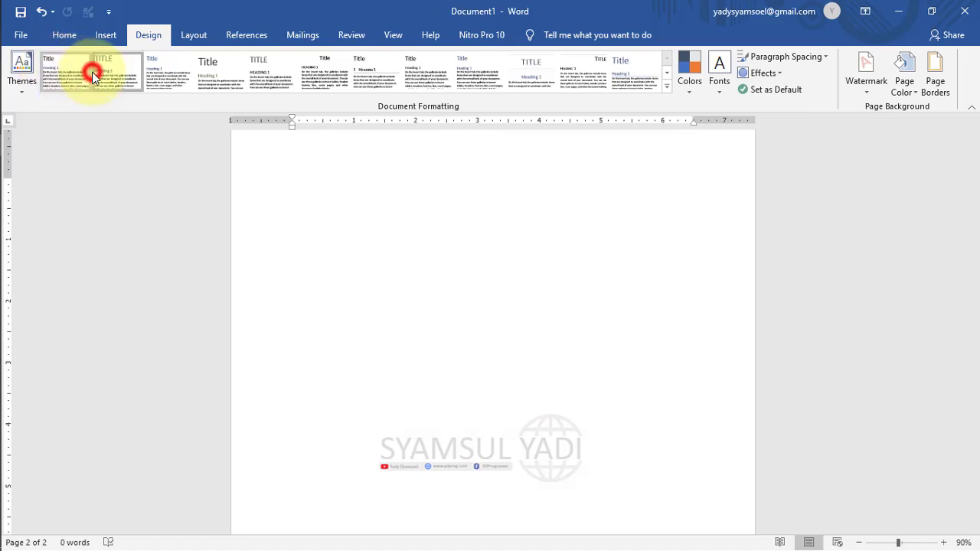
pyautogui.click(76, 75)
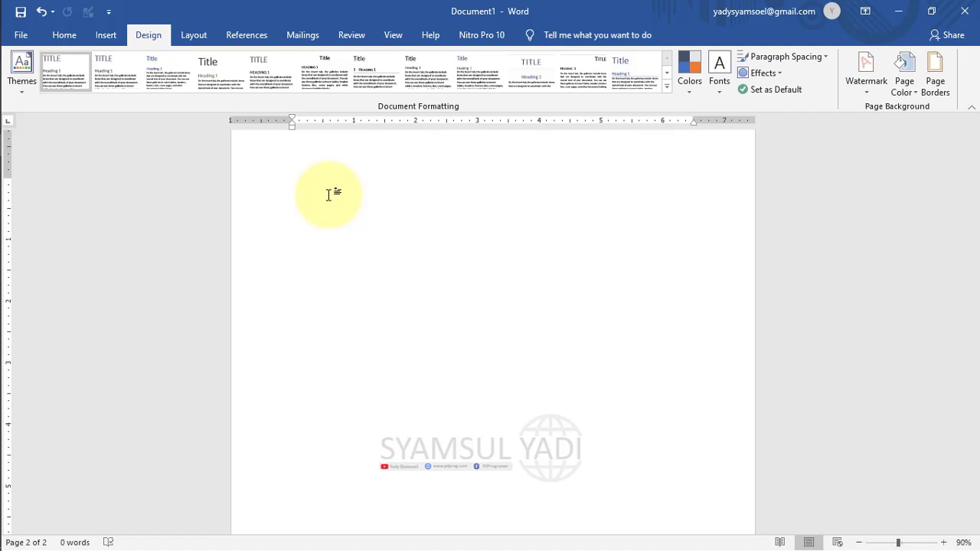
# Try the Grayscale theme colours, return to the Office palette, and bring up the theme fonts list.
pyautogui.click(691, 91)
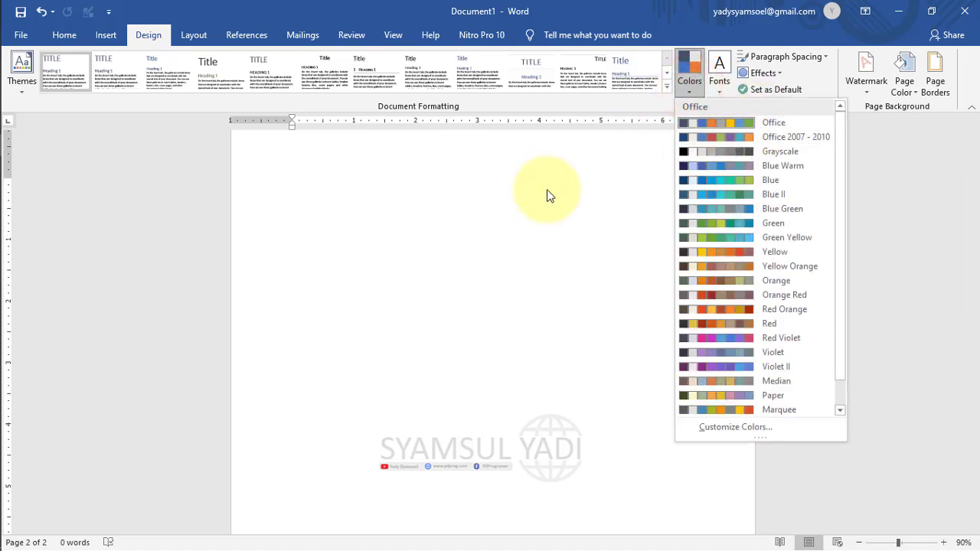
pyautogui.click(495, 208)
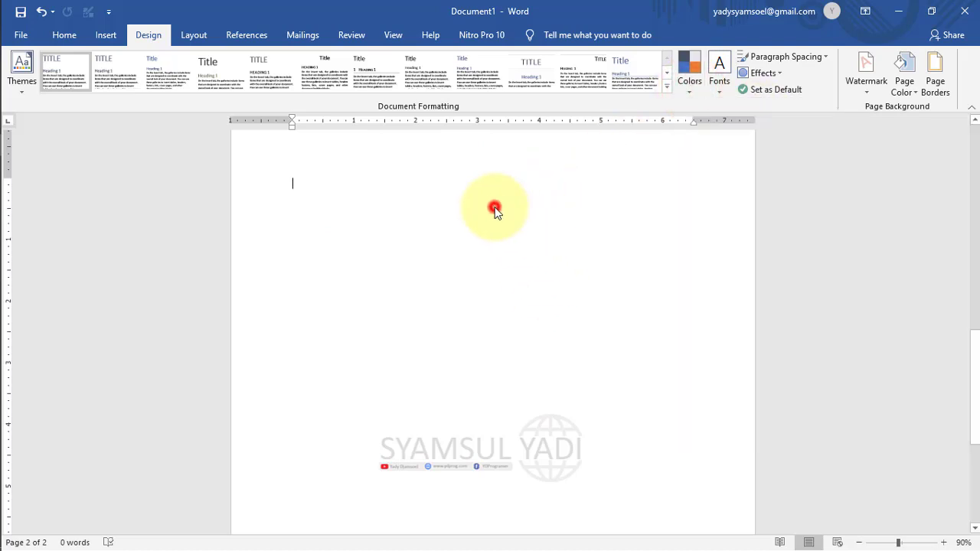
pyautogui.click(696, 98)
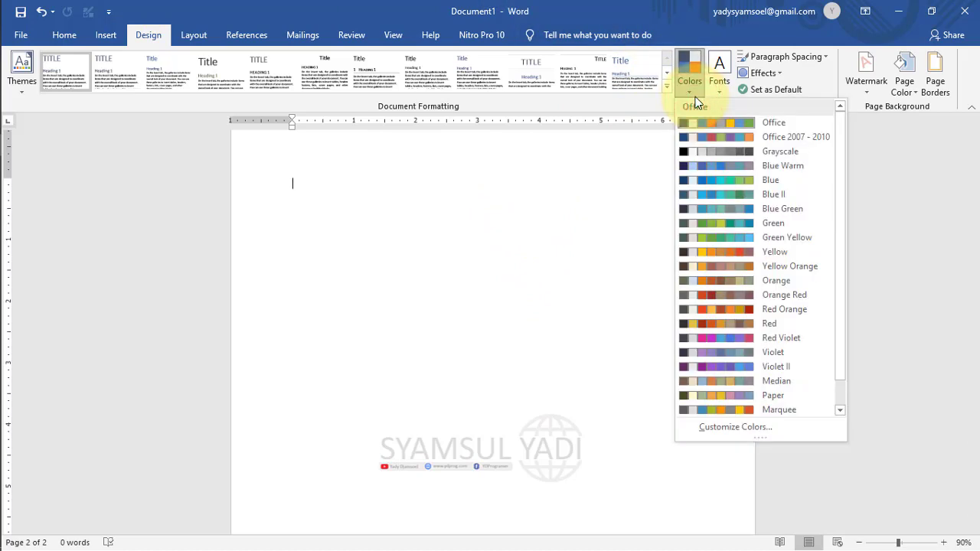
pyautogui.click(729, 150)
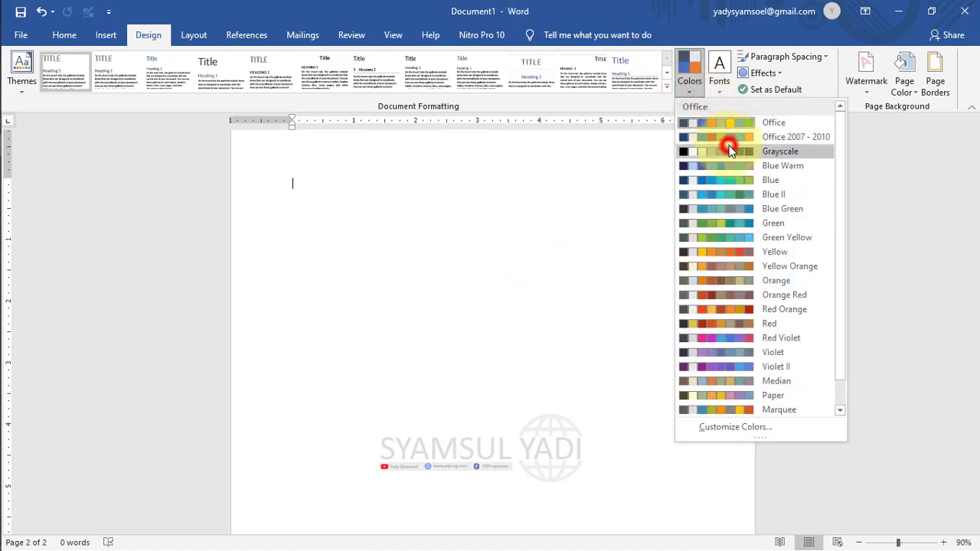
pyautogui.click(693, 76)
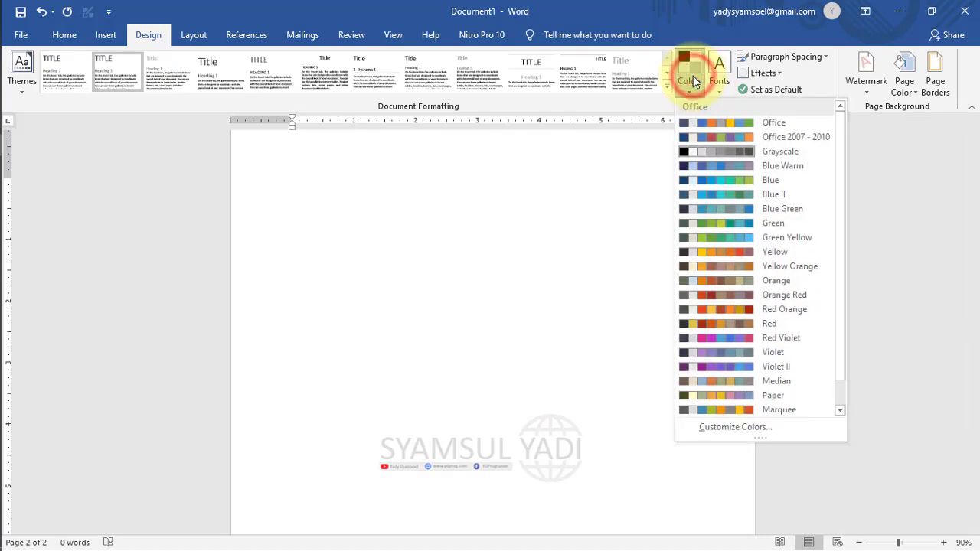
pyautogui.click(722, 121)
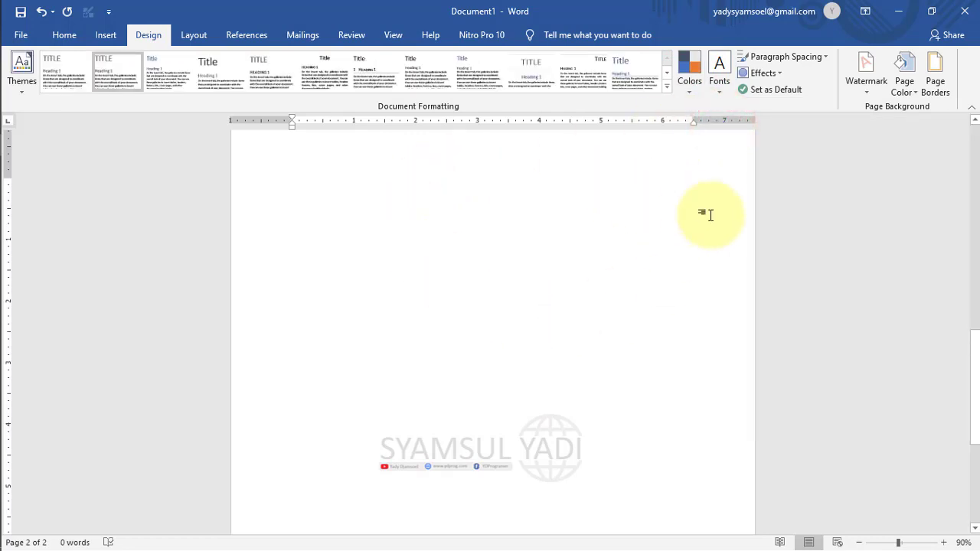
pyautogui.click(718, 92)
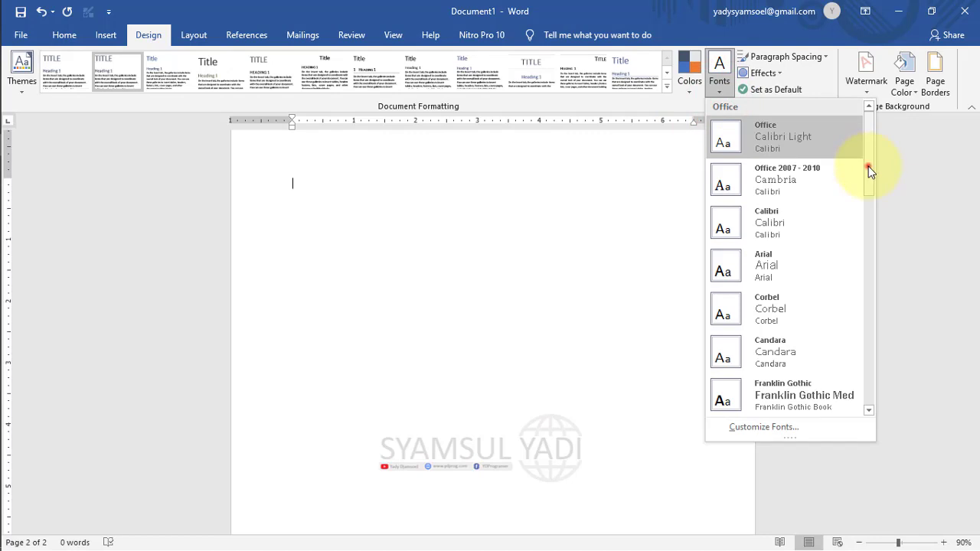
# Scroll the fonts list, start Customize Fonts, and cancel, leaving the theme fonts unchanged.
pyautogui.moveTo(869, 166)
pyautogui.mouseDown()
pyautogui.moveTo(875, 272)
pyautogui.moveTo(861, 459)
pyautogui.moveTo(875, 305)
pyautogui.moveTo(856, 155)
pyautogui.mouseUp()
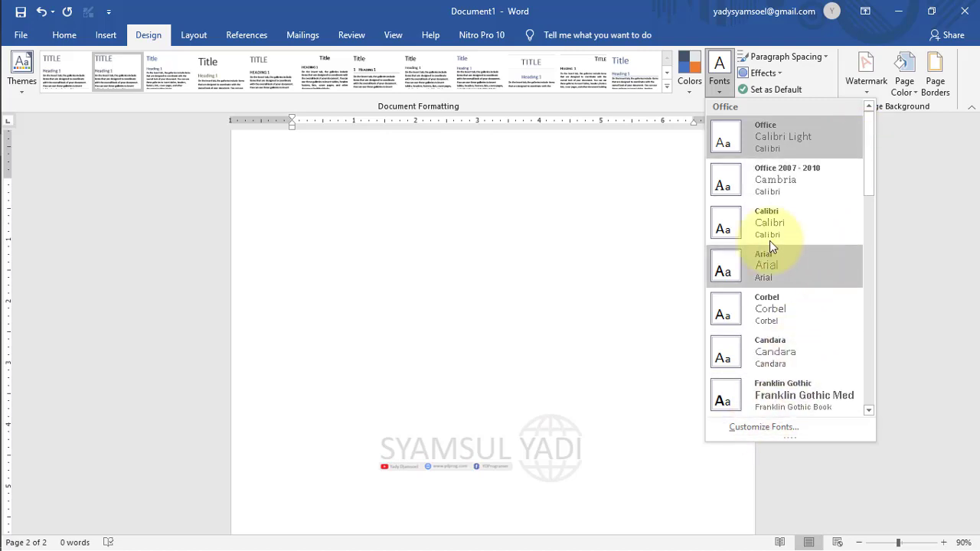
pyautogui.click(768, 427)
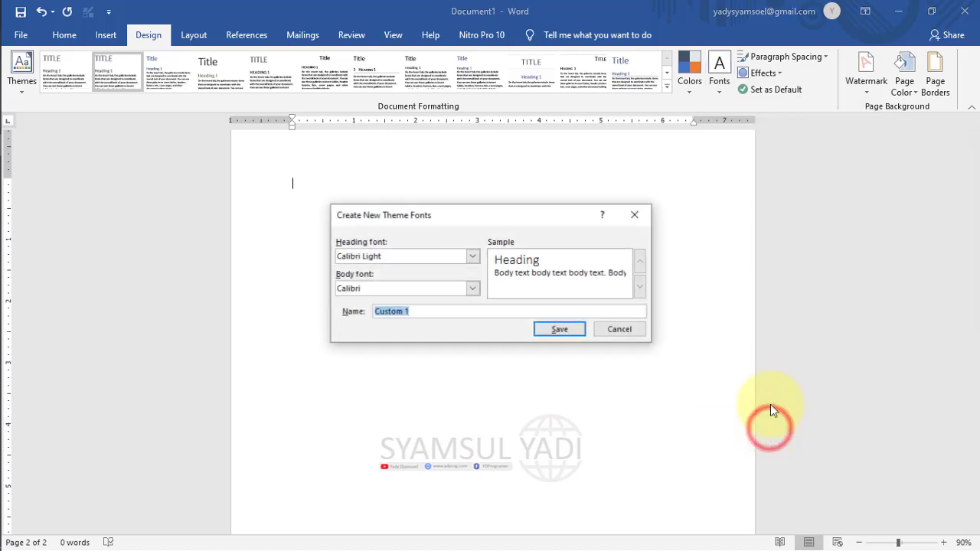
pyautogui.click(616, 332)
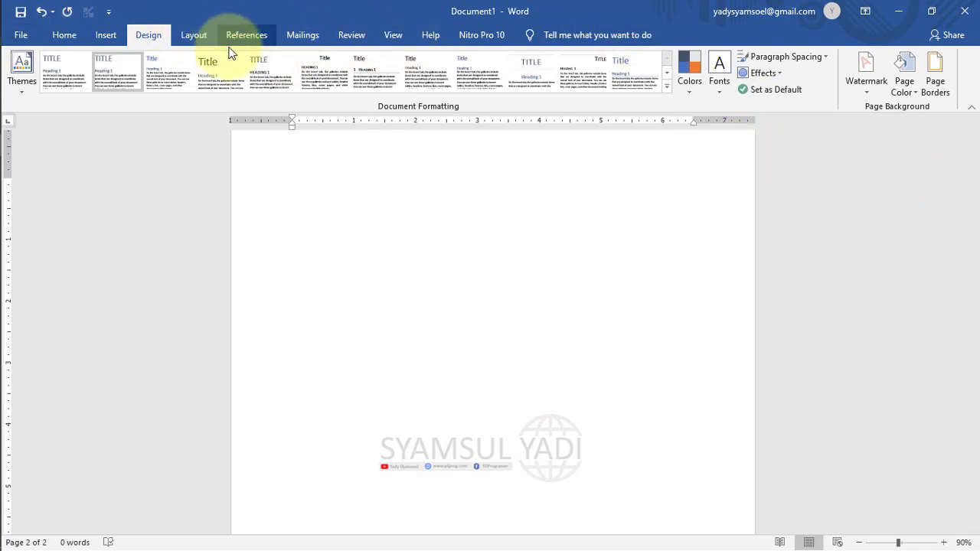
pyautogui.click(832, 50)
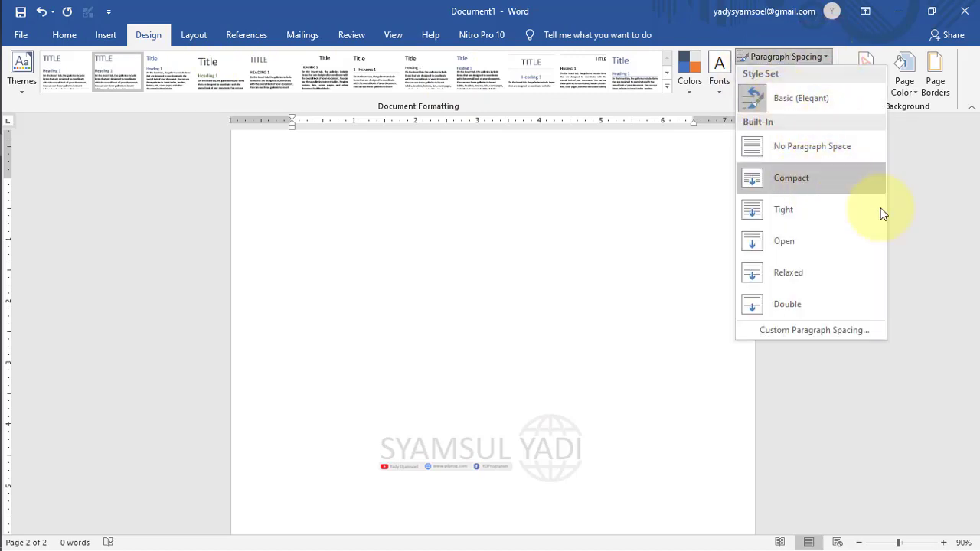
pyautogui.click(659, 236)
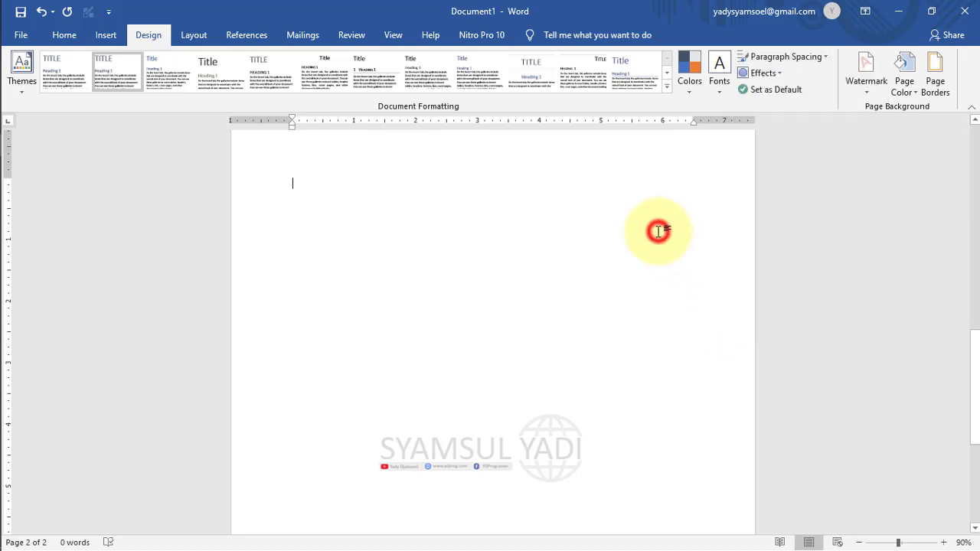
pyautogui.click(766, 74)
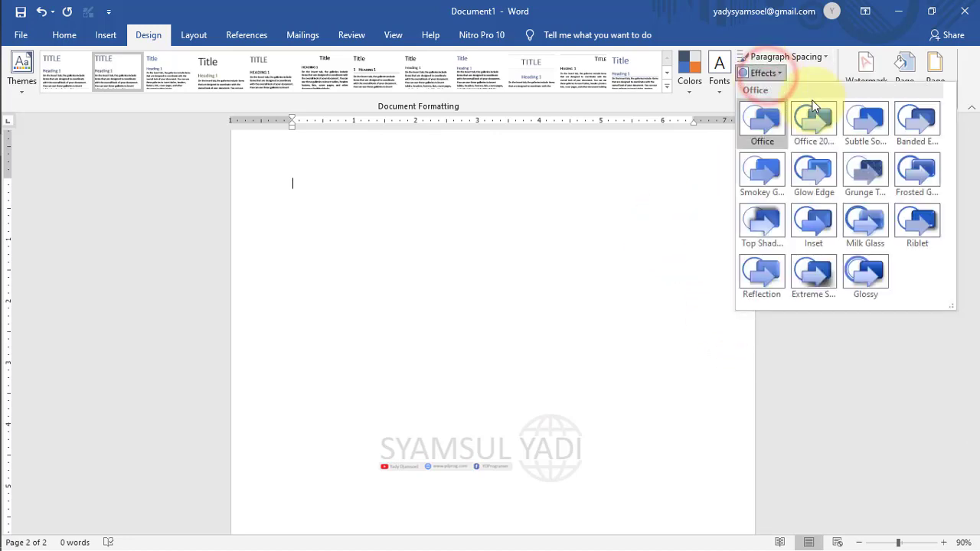
pyautogui.click(639, 264)
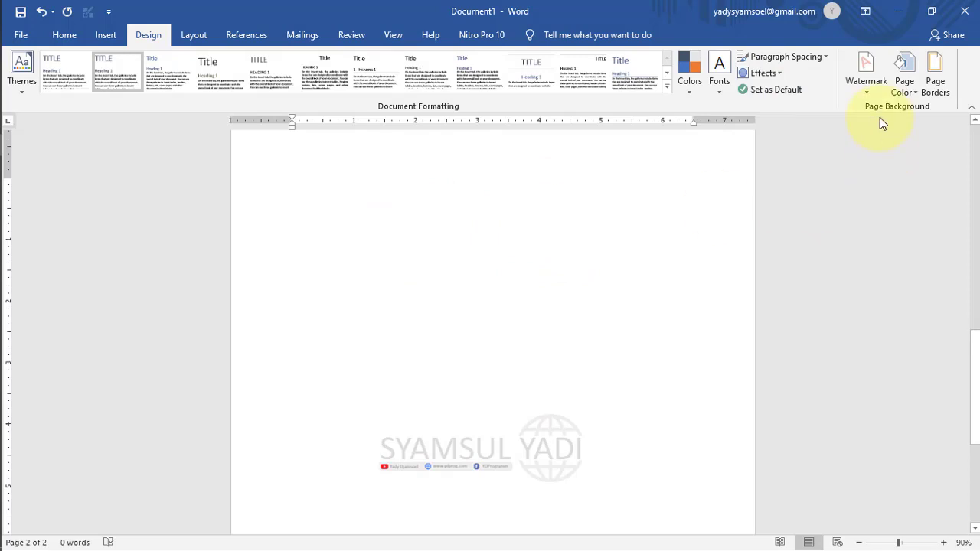
# Add the DO NOT COPY watermark and place the cursor at the top of the page.
pyautogui.click(865, 82)
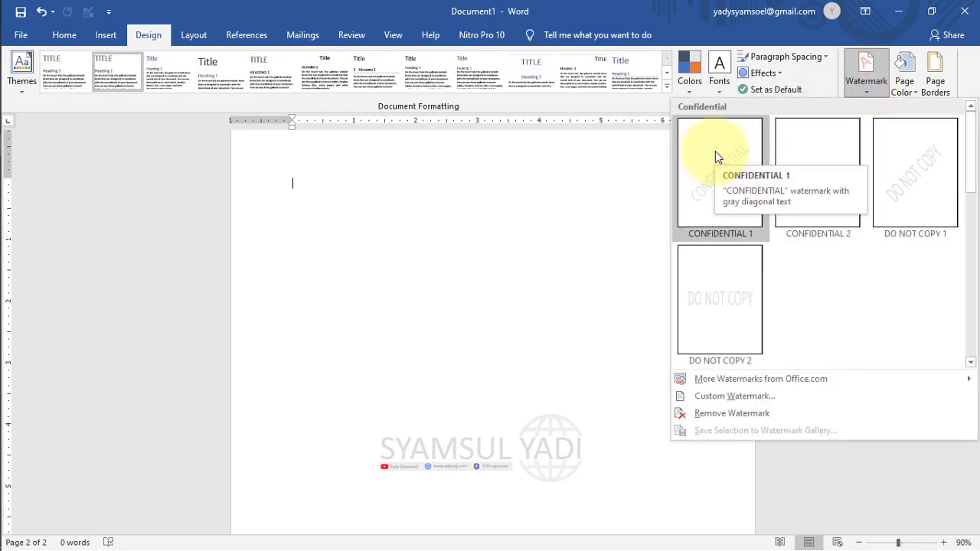
pyautogui.click(687, 309)
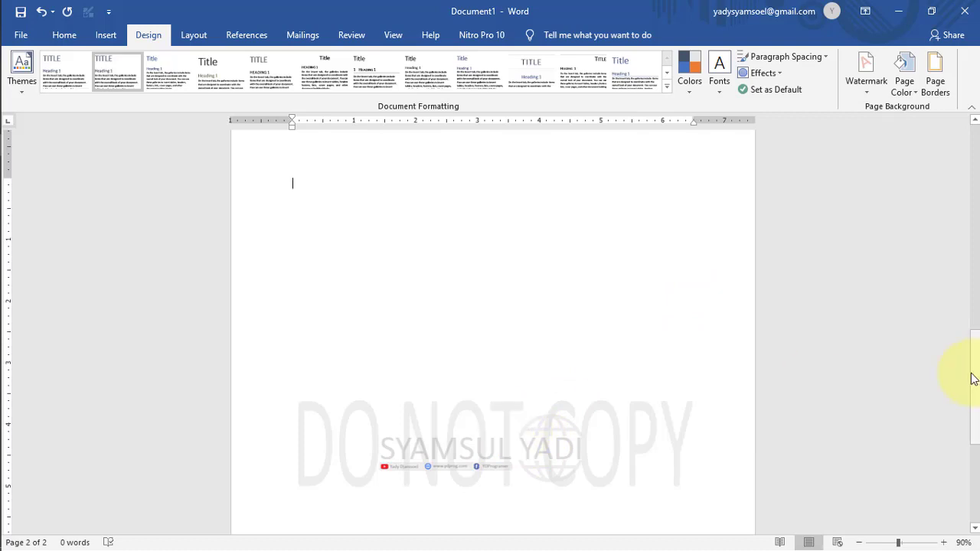
pyautogui.moveTo(973, 372); pyautogui.dragTo(976, 196)
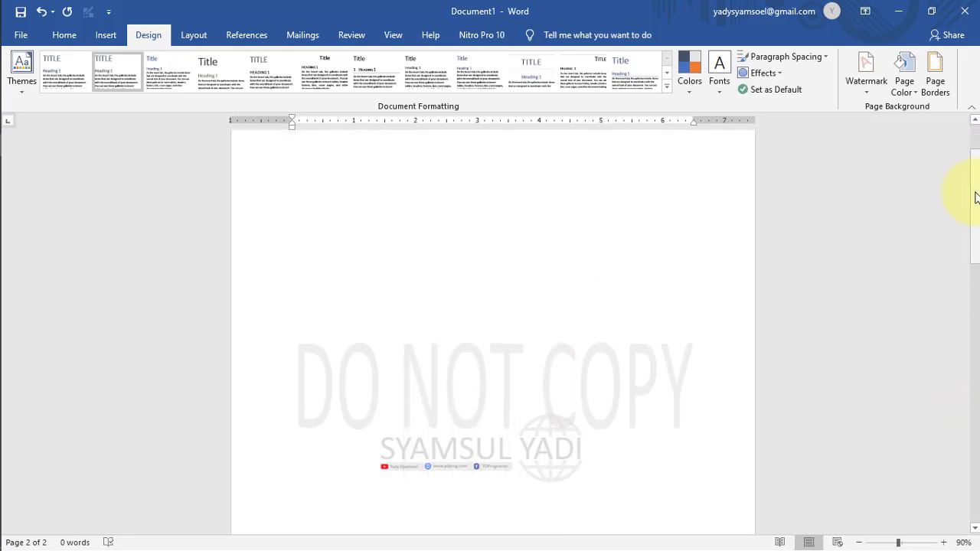
pyautogui.click(482, 381)
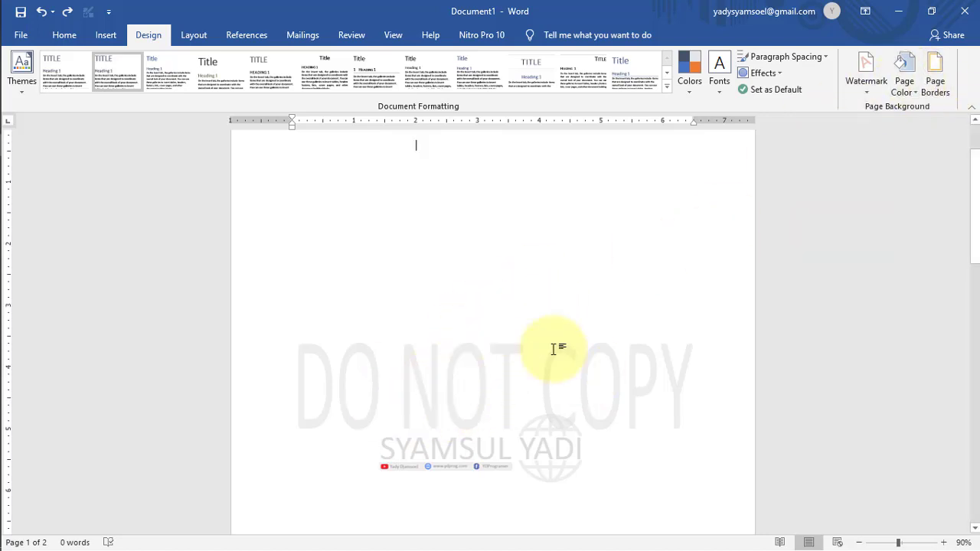
# Remove the DO NOT COPY watermark and apply the horizontal CONFIDENTIAL 2 watermark instead.
pyautogui.click(866, 84)
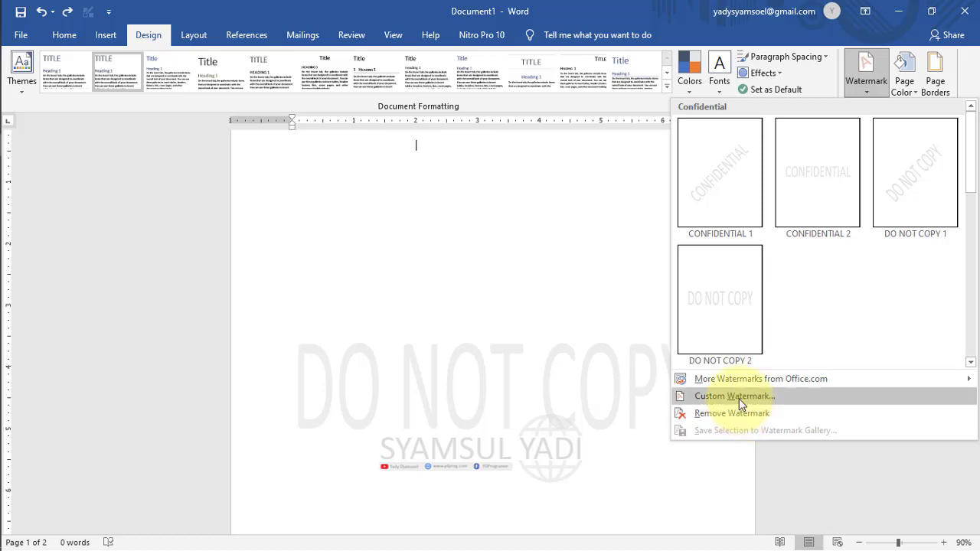
pyautogui.click(729, 413)
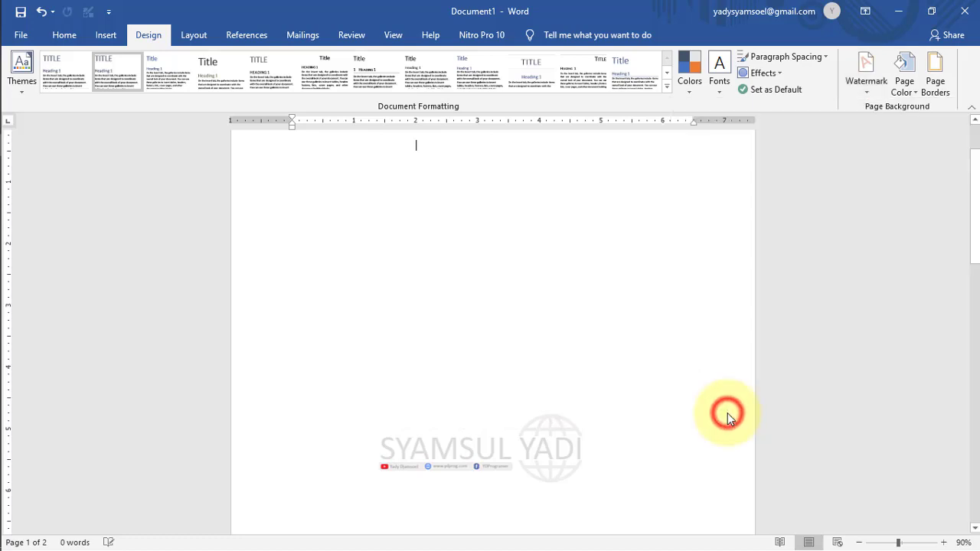
pyautogui.click(872, 92)
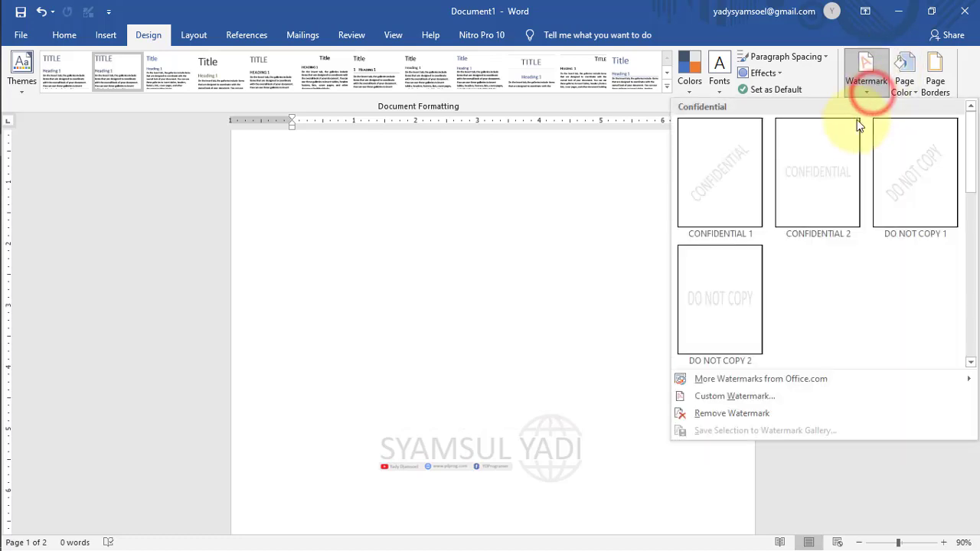
pyautogui.click(819, 179)
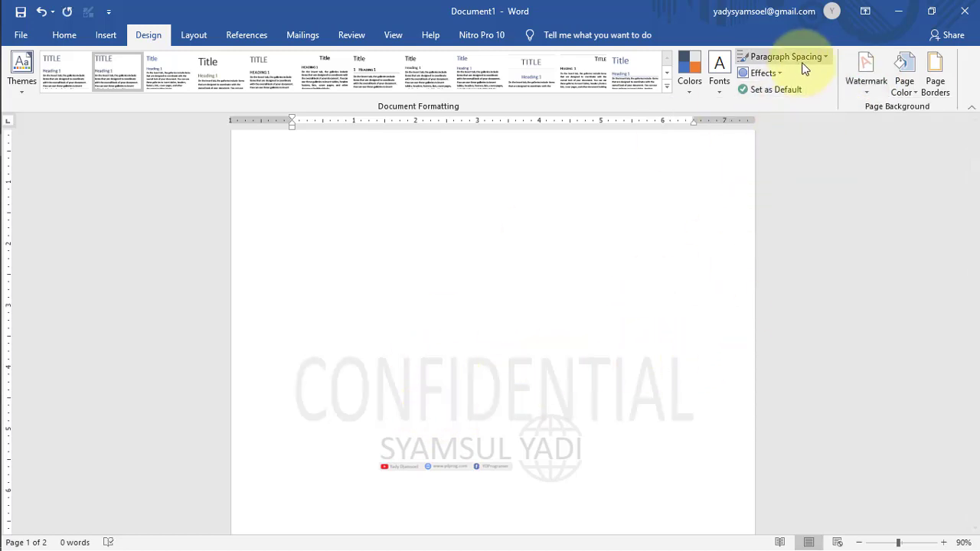
pyautogui.click(883, 89)
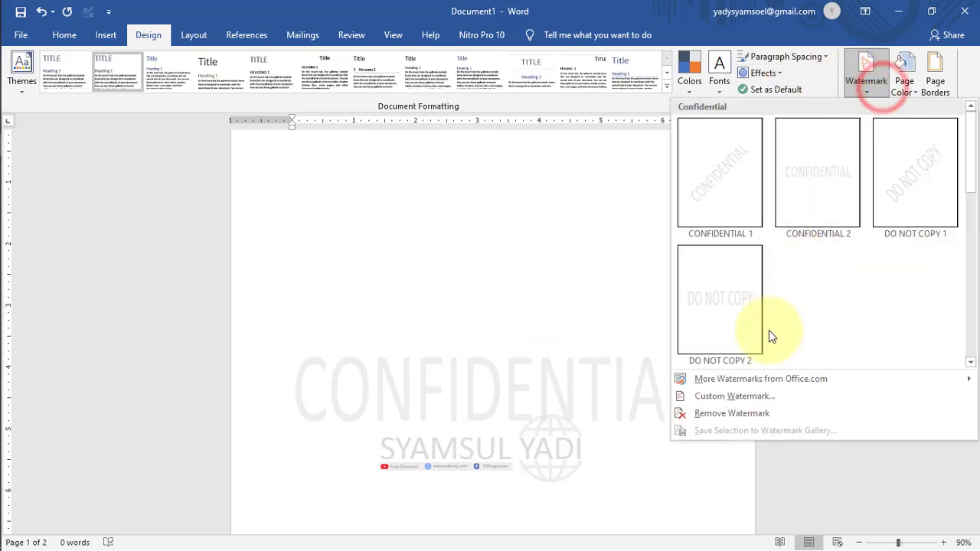
# In Custom Watermark, choose Picture watermark and try Select Picture, dismissing the offline message twice.
pyautogui.click(740, 401)
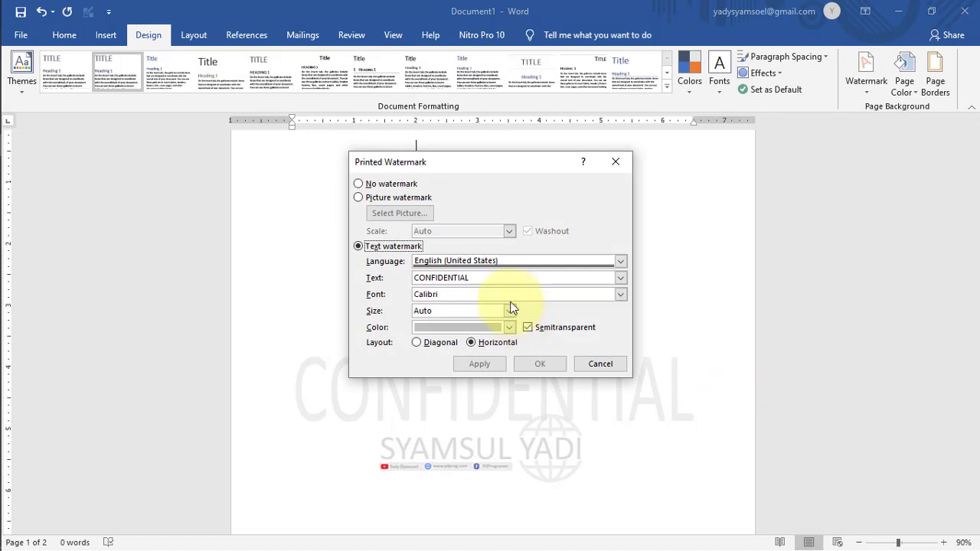
pyautogui.click(364, 196)
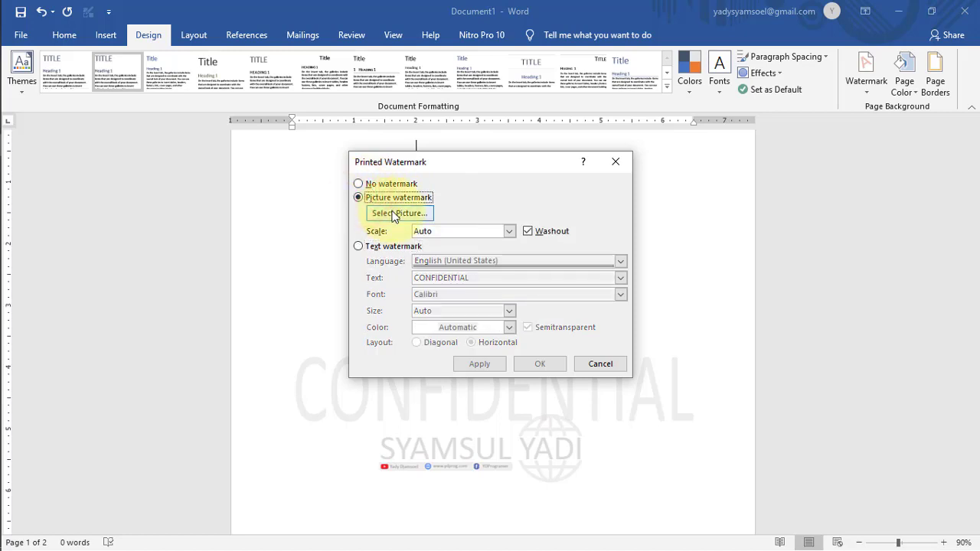
pyautogui.click(393, 215)
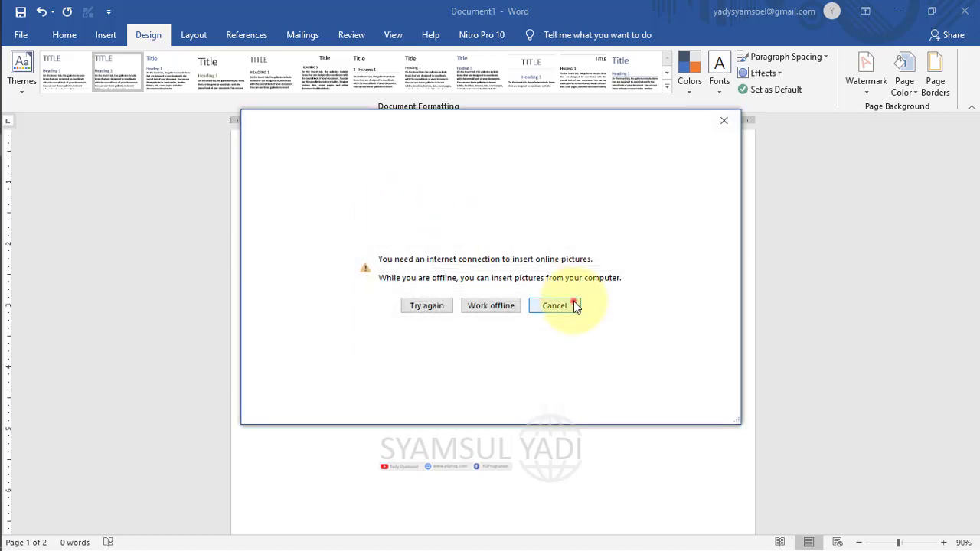
pyautogui.click(574, 305)
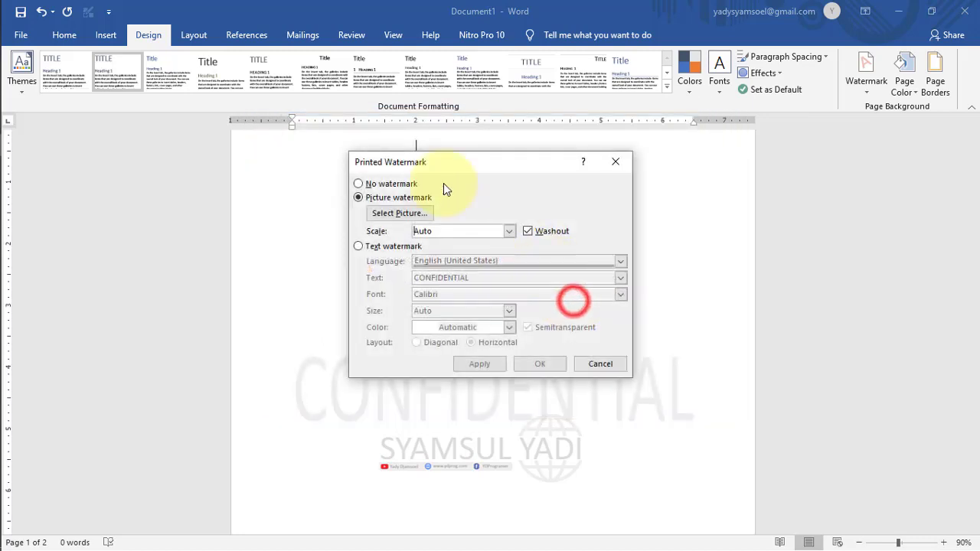
pyautogui.click(396, 216)
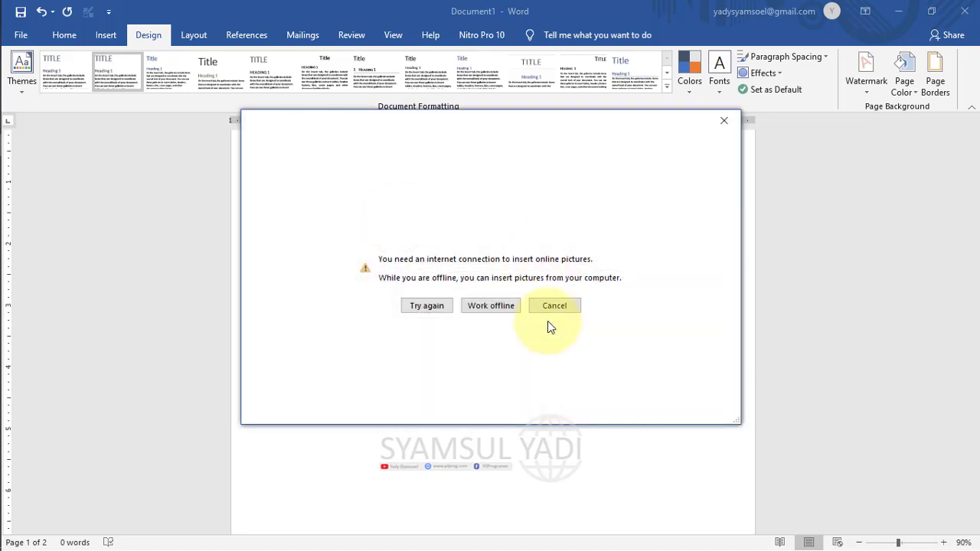
pyautogui.click(722, 123)
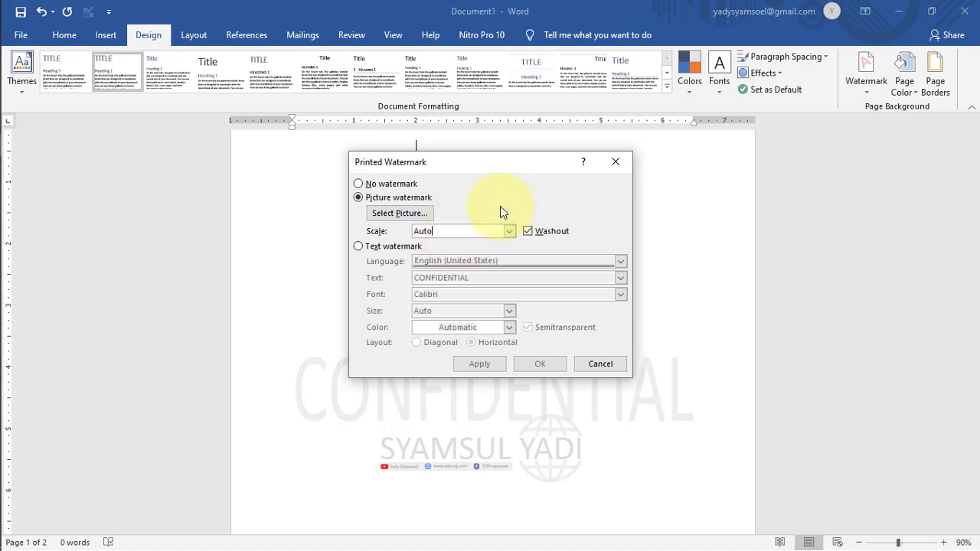
# Switch to a text watermark reading the author's name, keeping Calibri and the default colour.
pyautogui.click(359, 246)
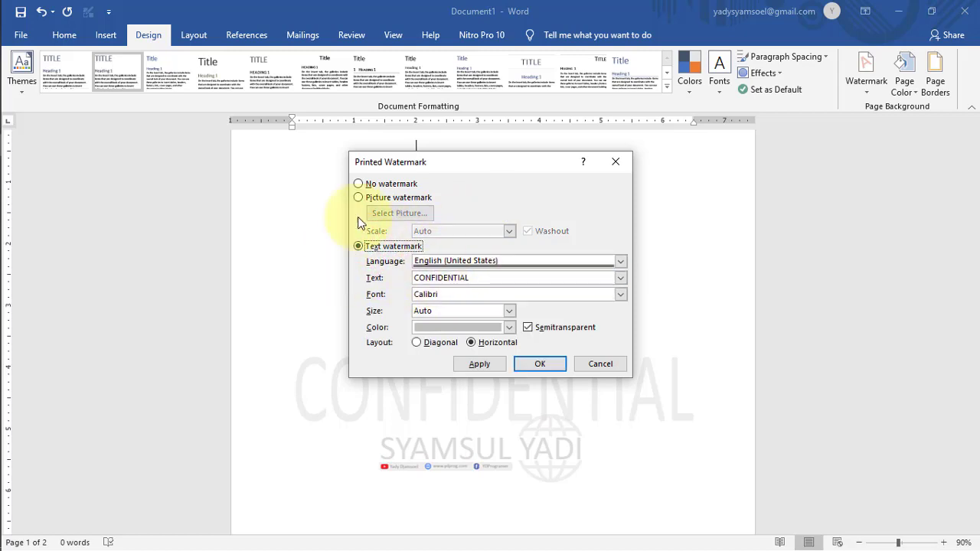
pyautogui.doubleClick(480, 278)
pyautogui.write('S')
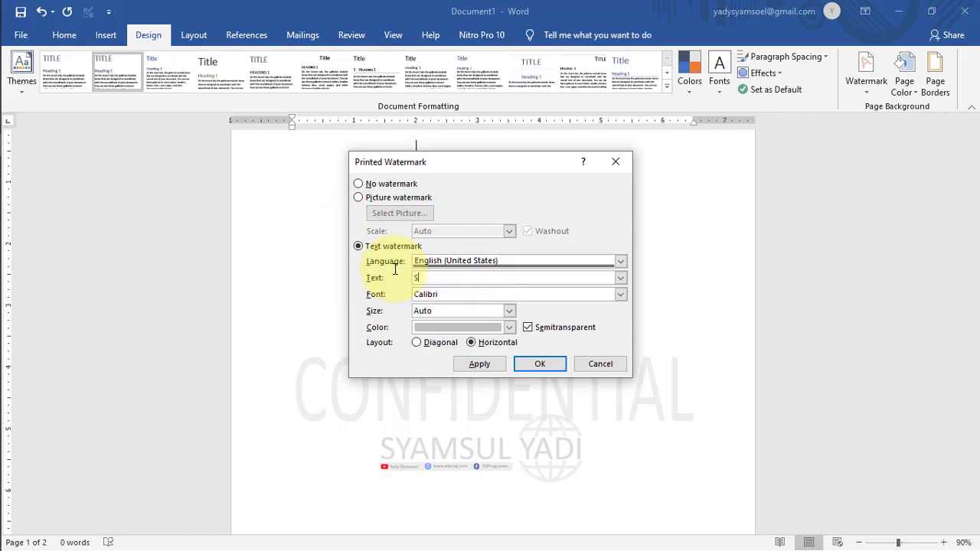
pyautogui.write('YA')
pyautogui.press('BackSpace')
pyautogui.press('BackSpace')
pyautogui.press('BackSpace')
pyautogui.write('YADI')
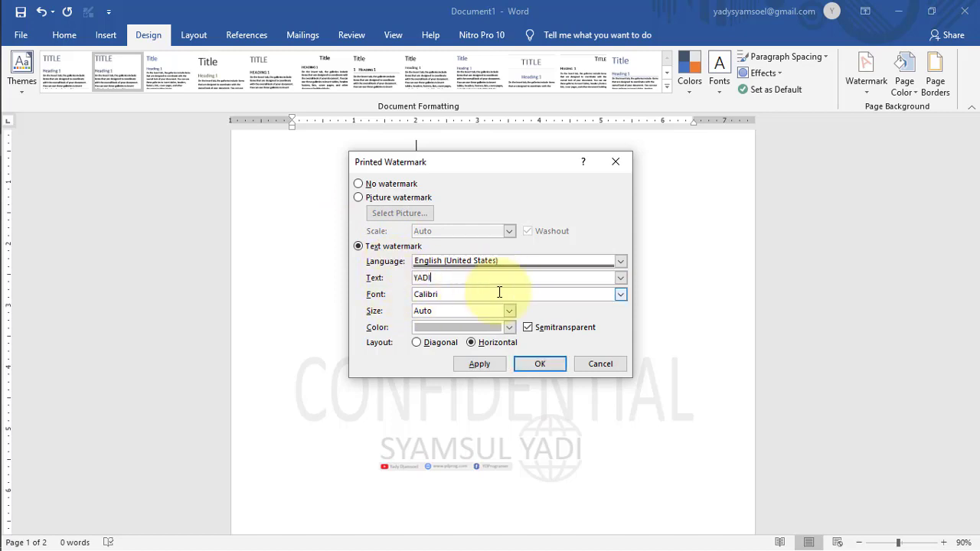
pyautogui.click(622, 291)
pyautogui.click(621, 291)
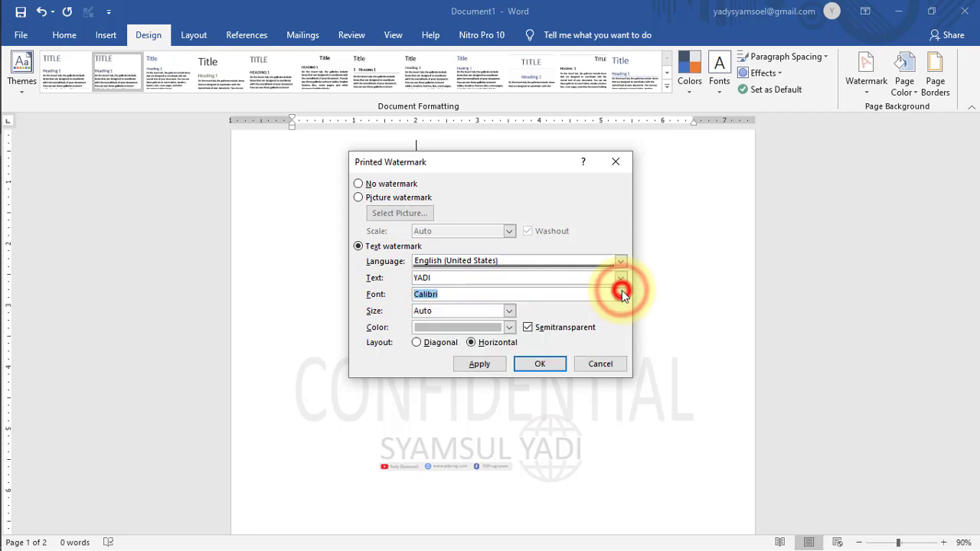
pyautogui.click(482, 326)
pyautogui.click(481, 327)
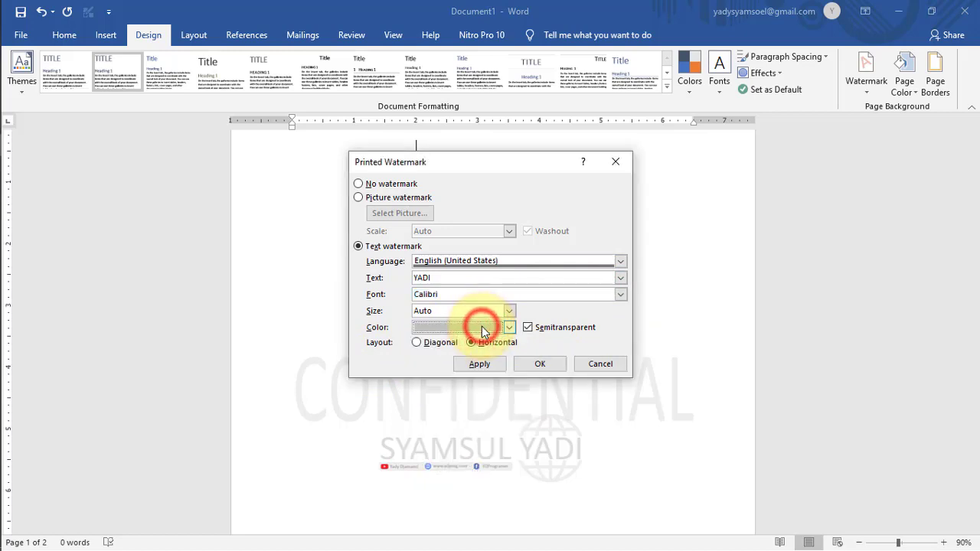
pyautogui.click(482, 326)
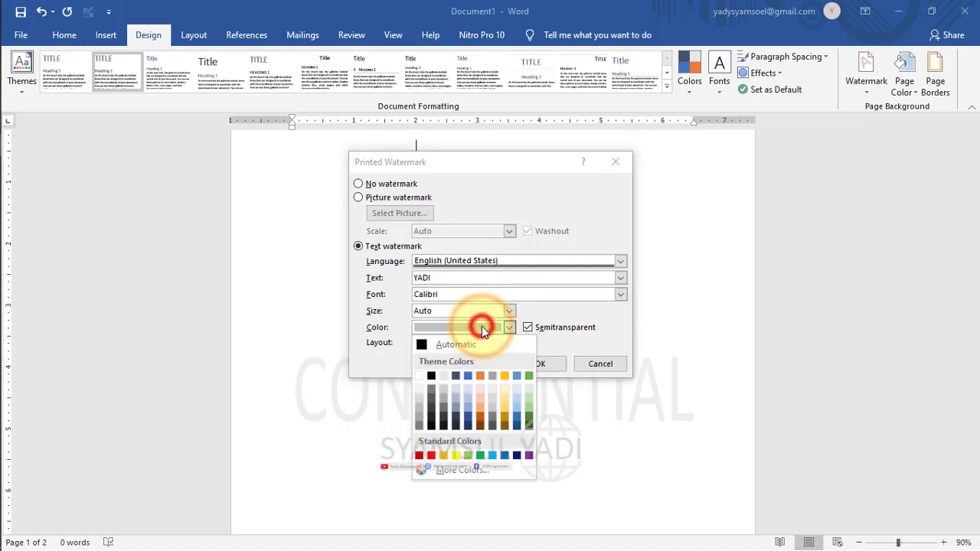
pyautogui.click(612, 341)
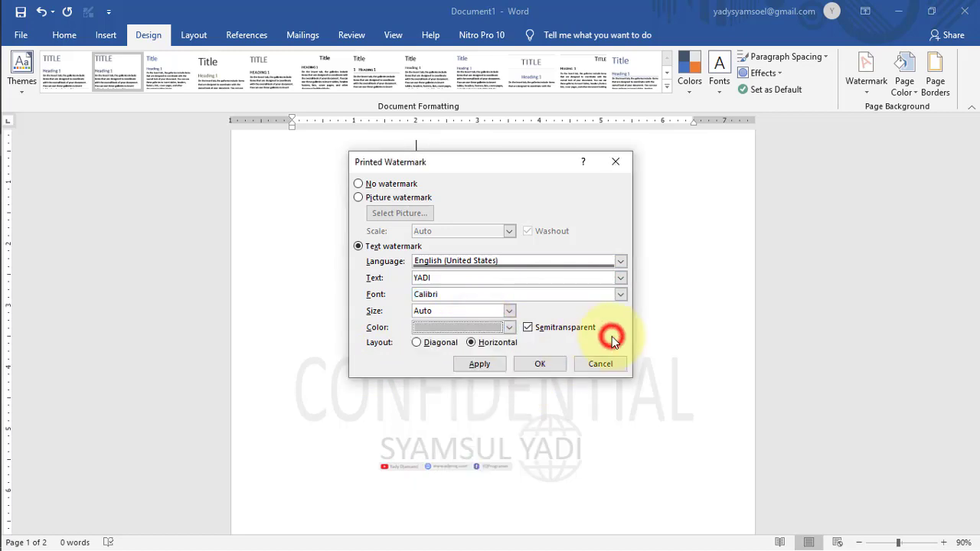
# Try a diagonal layout, then apply a horizontal 36-point watermark and close the dialog.
pyautogui.click(417, 344)
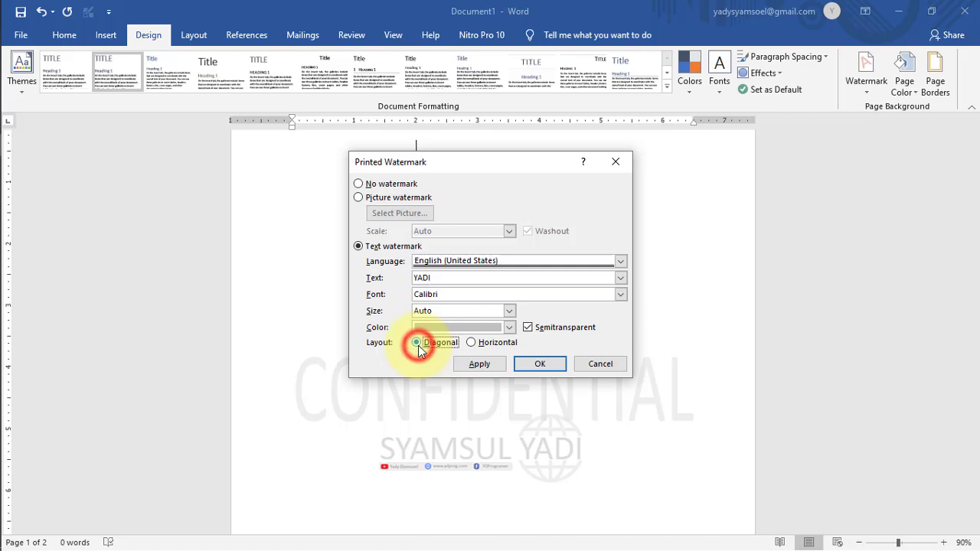
pyautogui.click(479, 365)
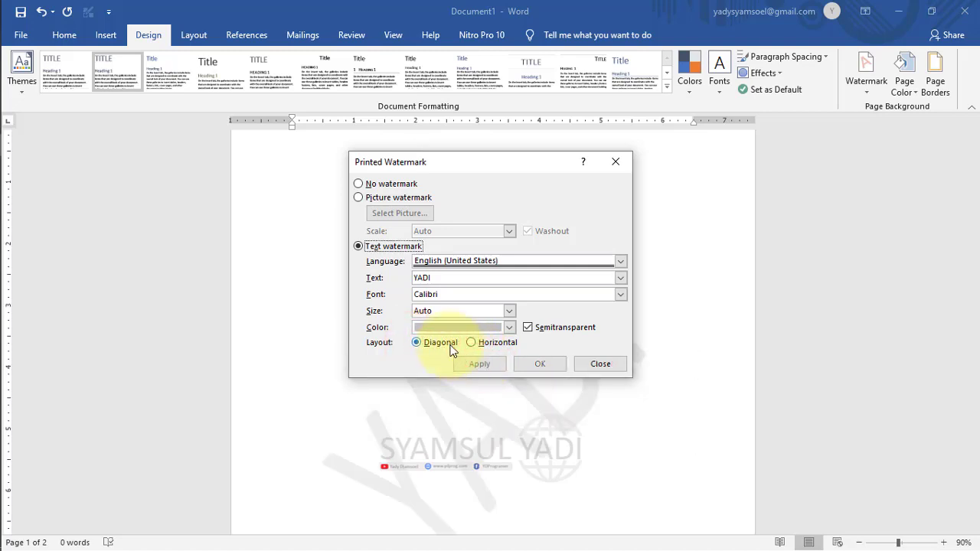
pyautogui.click(471, 342)
pyautogui.click(487, 367)
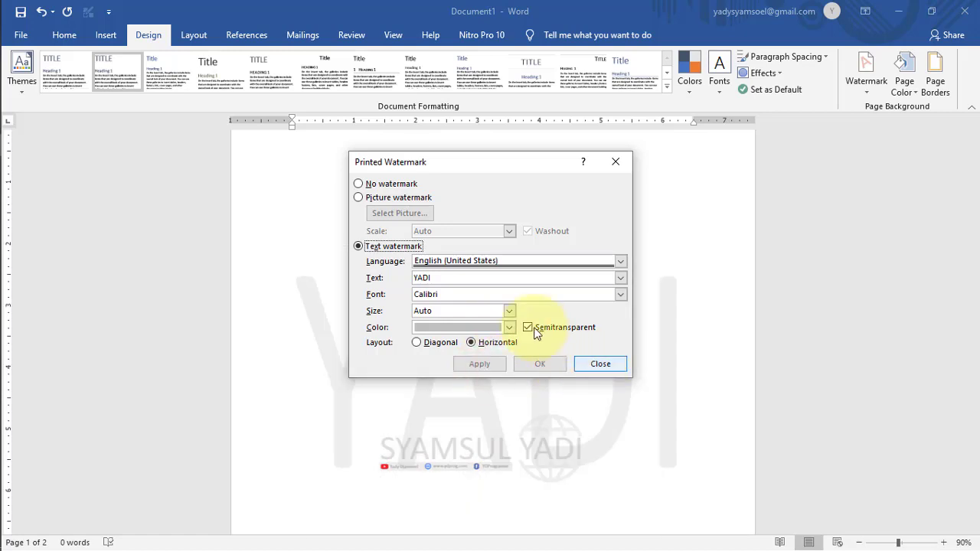
pyautogui.click(509, 311)
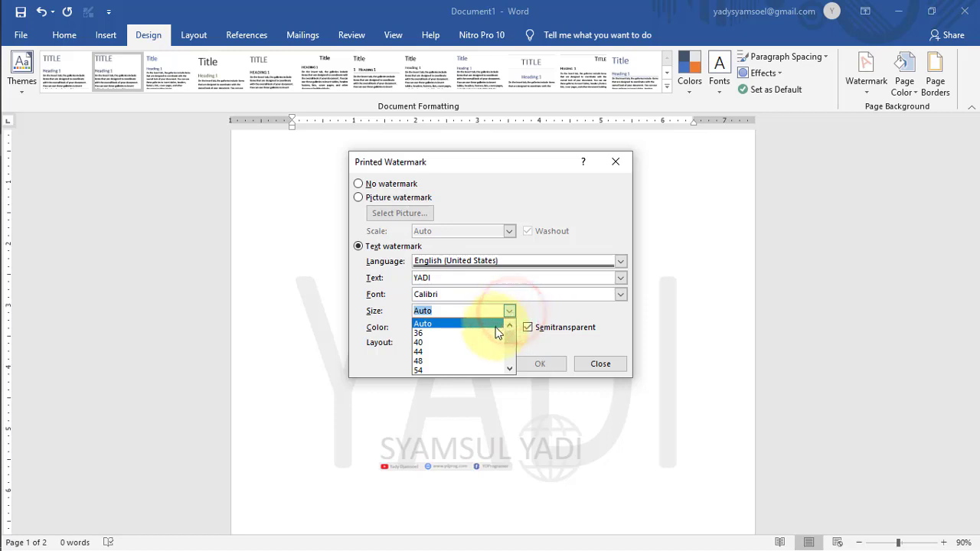
pyautogui.click(490, 333)
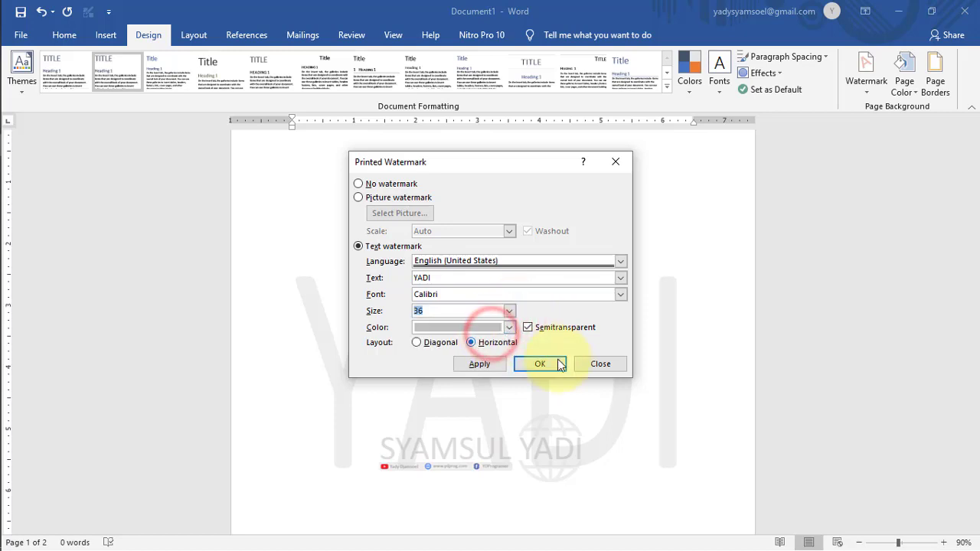
pyautogui.click(487, 365)
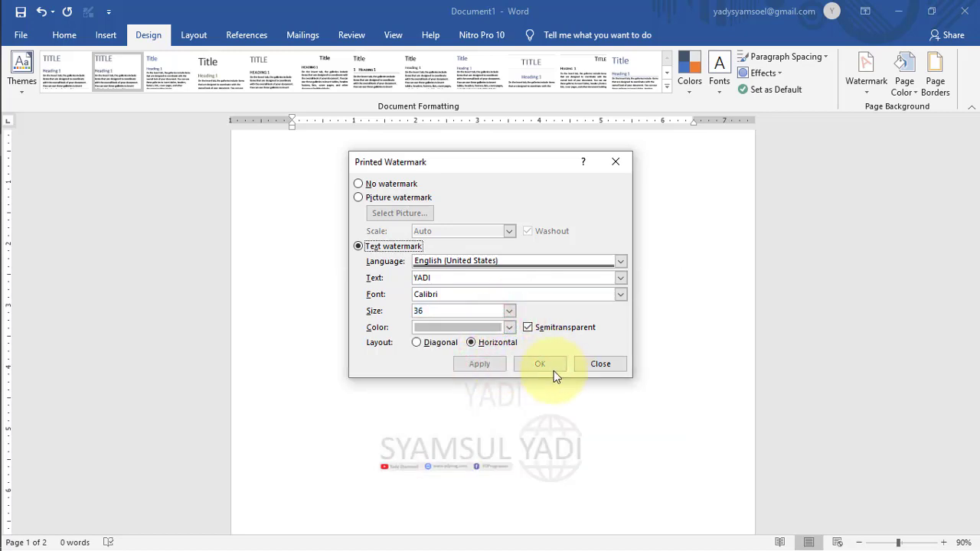
pyautogui.click(593, 366)
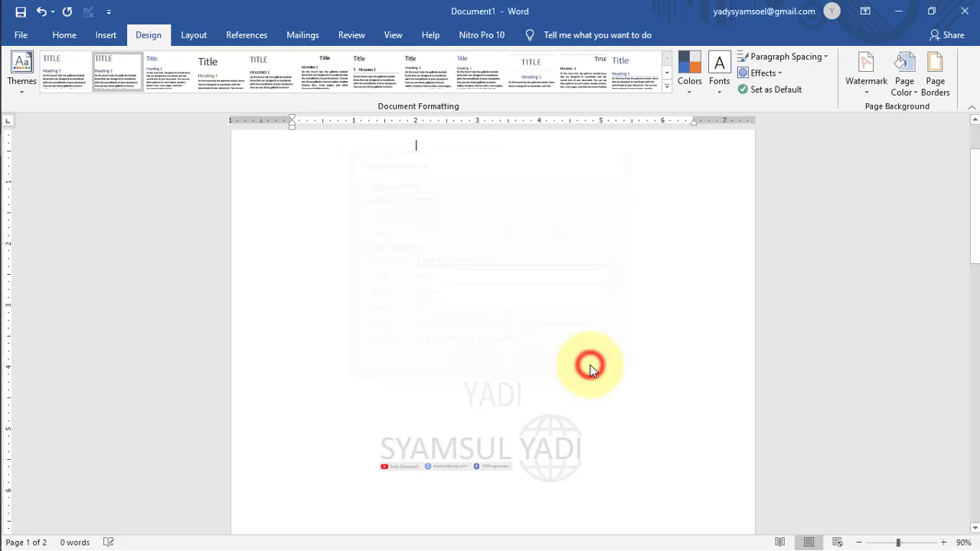
# Check the Page Color choices without applying any background, then bring up Page Borders.
pyautogui.moveTo(973, 205); pyautogui.dragTo(943, 58)
pyautogui.doubleClick(430, 224)
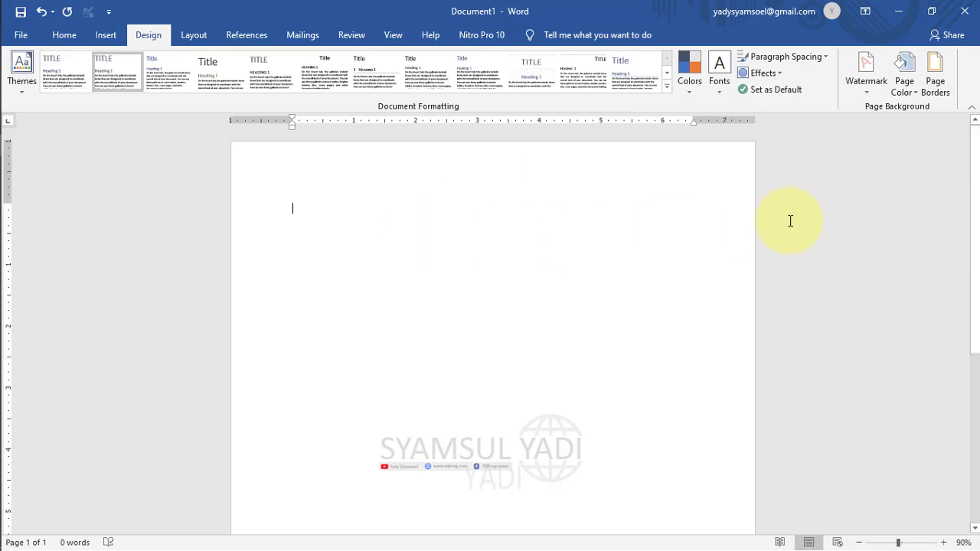
pyautogui.click(918, 92)
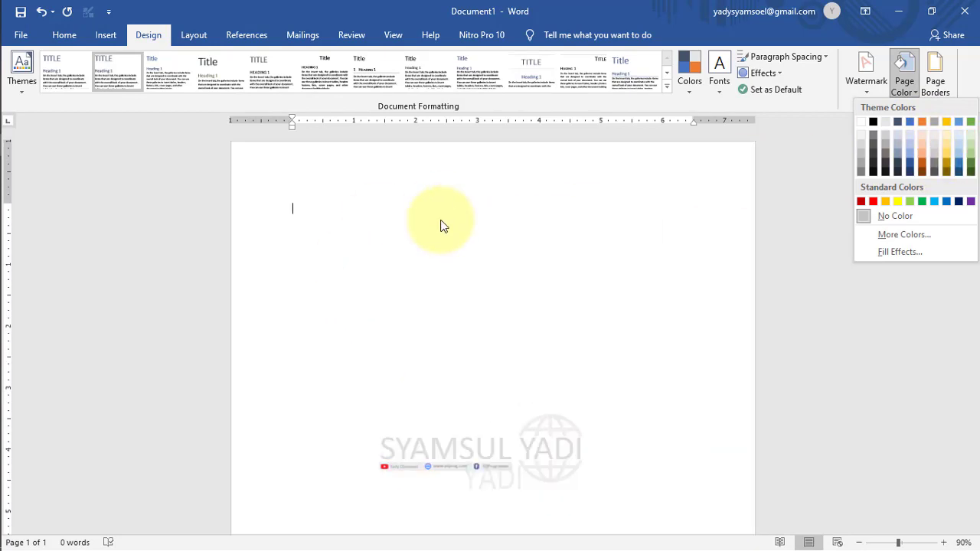
pyautogui.click(805, 183)
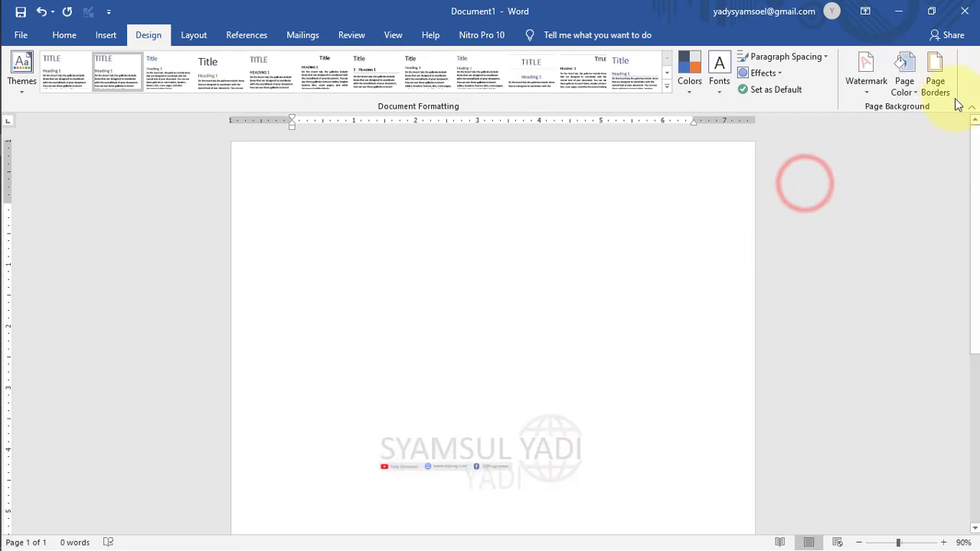
pyautogui.click(915, 95)
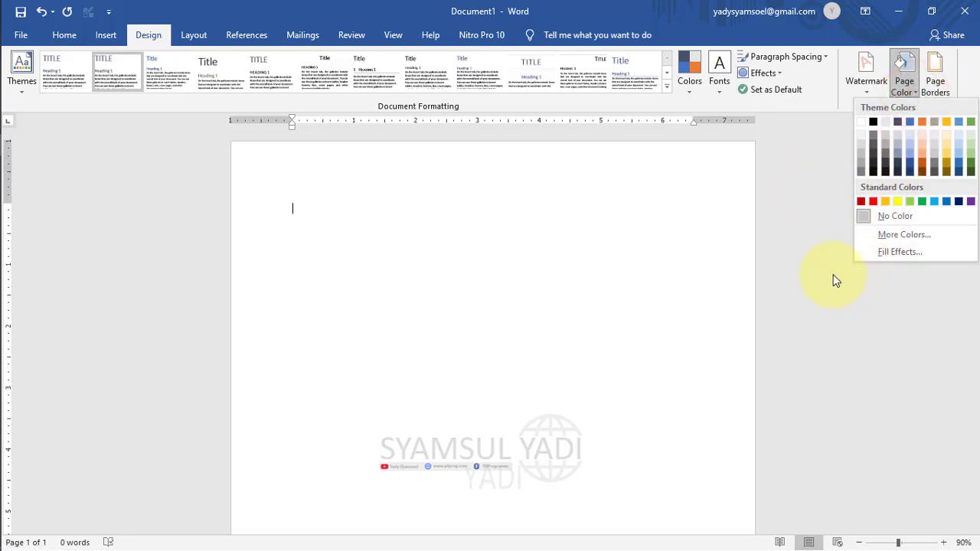
pyautogui.click(836, 281)
pyautogui.click(934, 89)
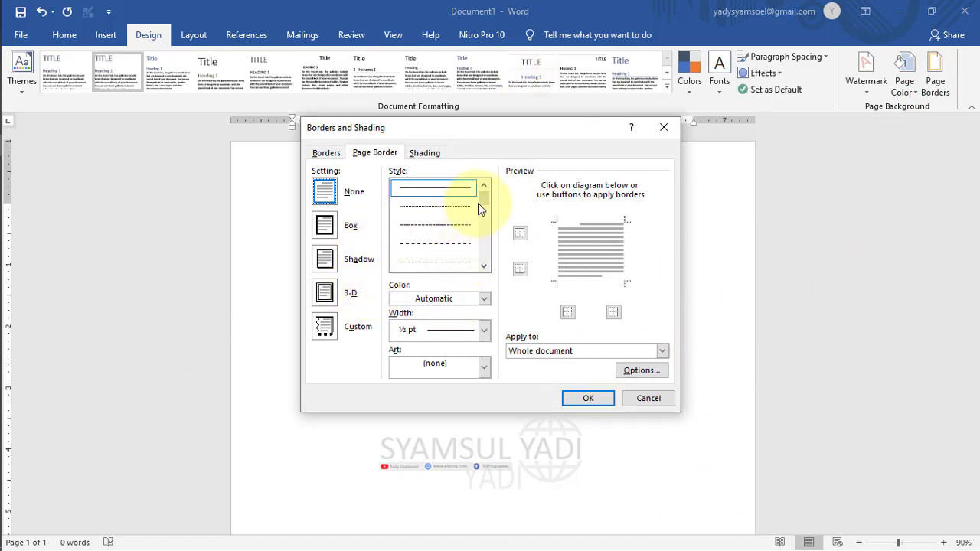
# Apply a red-apple art border around the page, then undo it.
pyautogui.click(440, 366)
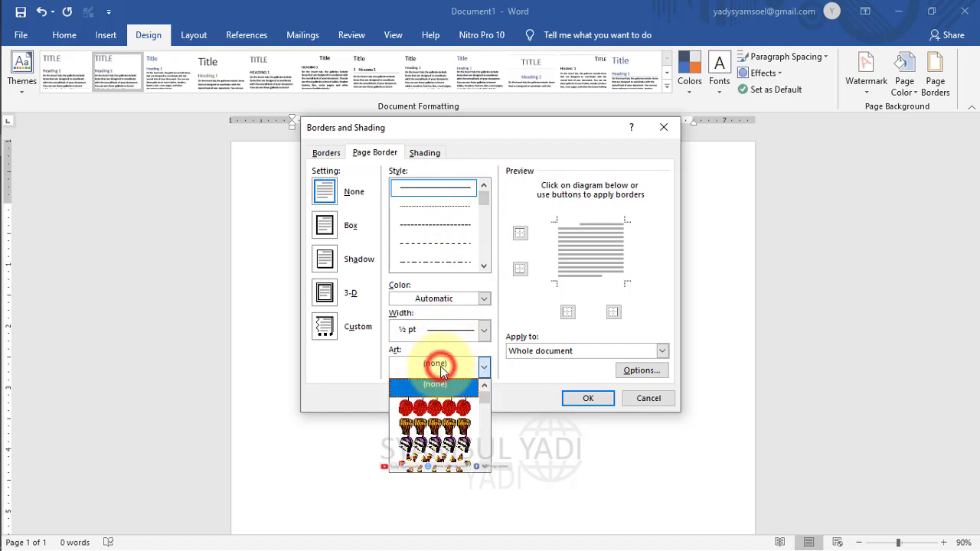
pyautogui.click(453, 407)
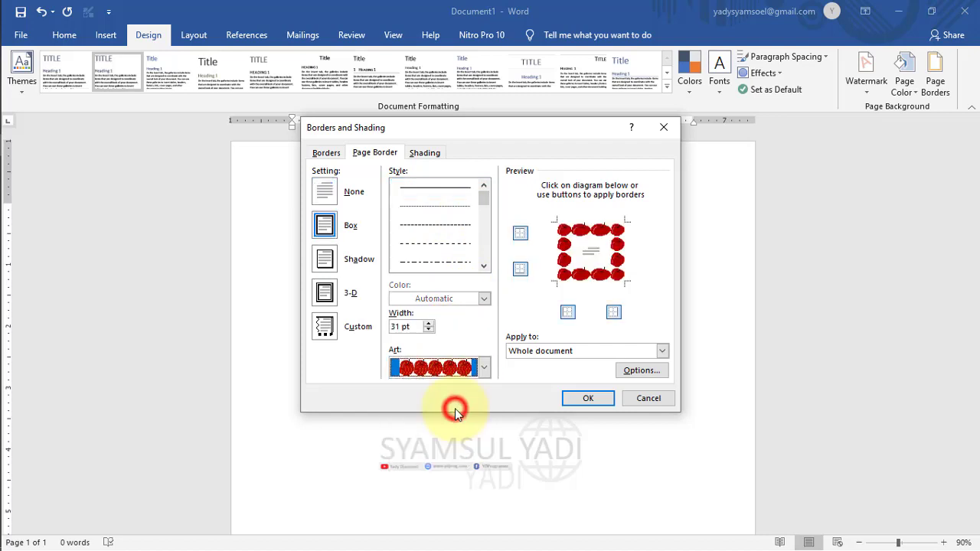
pyautogui.click(589, 398)
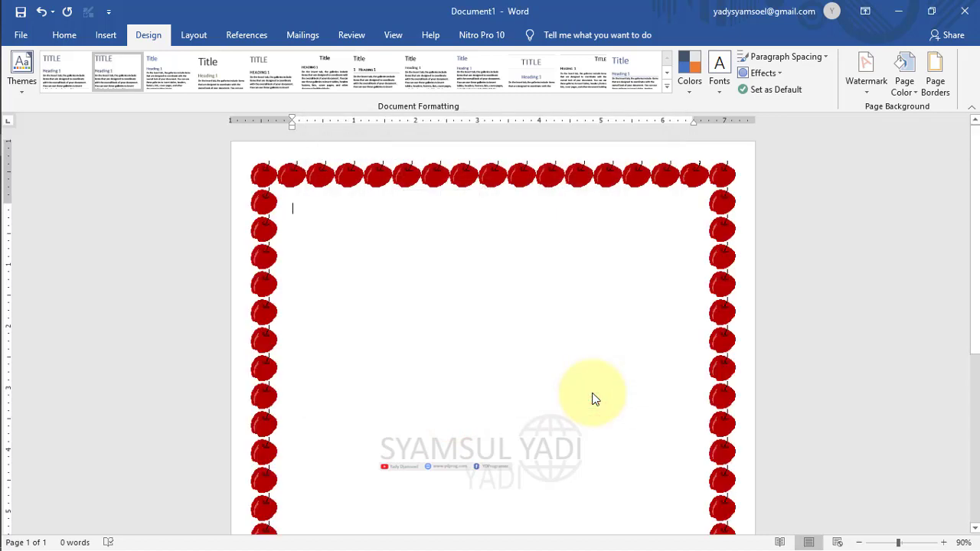
pyautogui.hotkey('ctrl', 'z')
# Apply the red balloon art page border, then undo it with Ctrl+Z.
pyautogui.click(924, 89)
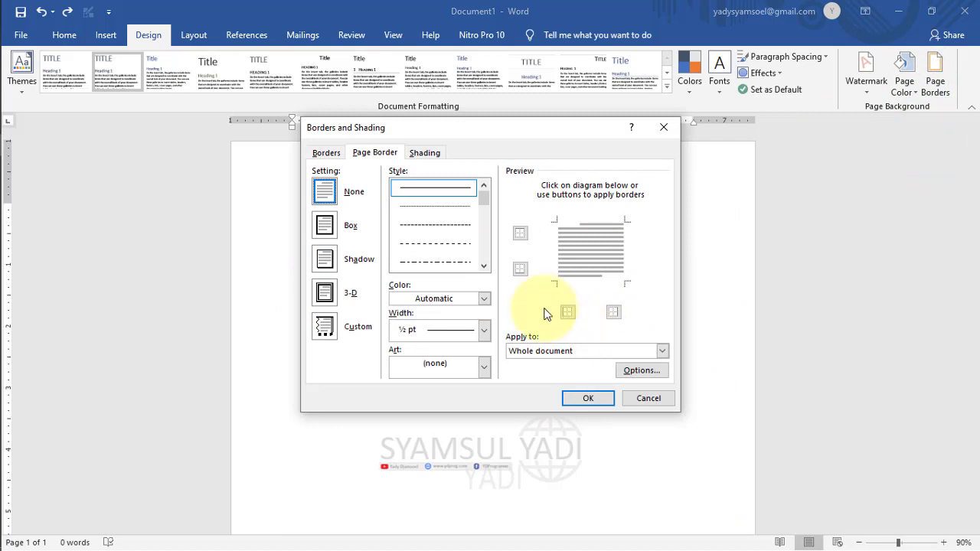
pyautogui.click(451, 363)
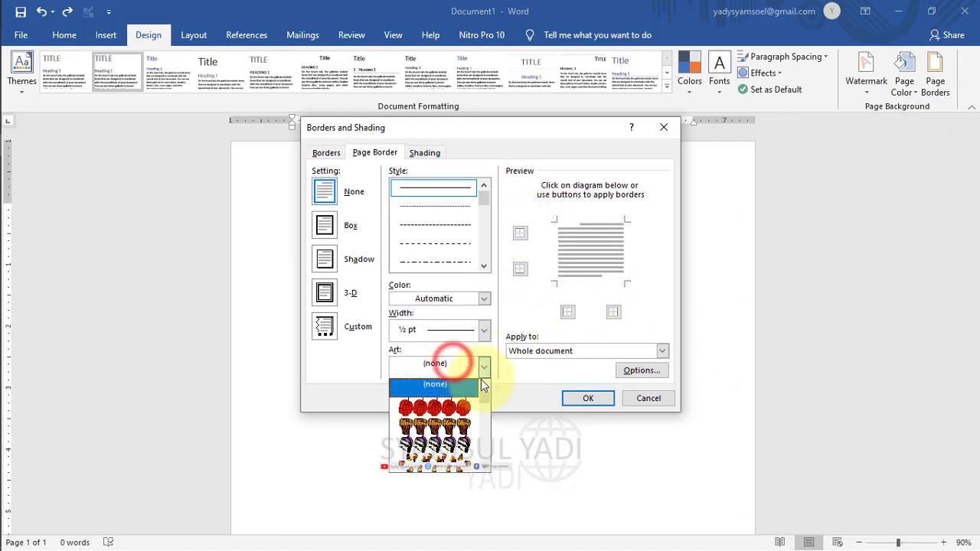
pyautogui.moveTo(482, 394)
pyautogui.mouseDown()
pyautogui.moveTo(481, 474)
pyautogui.moveTo(484, 389)
pyautogui.moveTo(486, 406)
pyautogui.mouseUp()
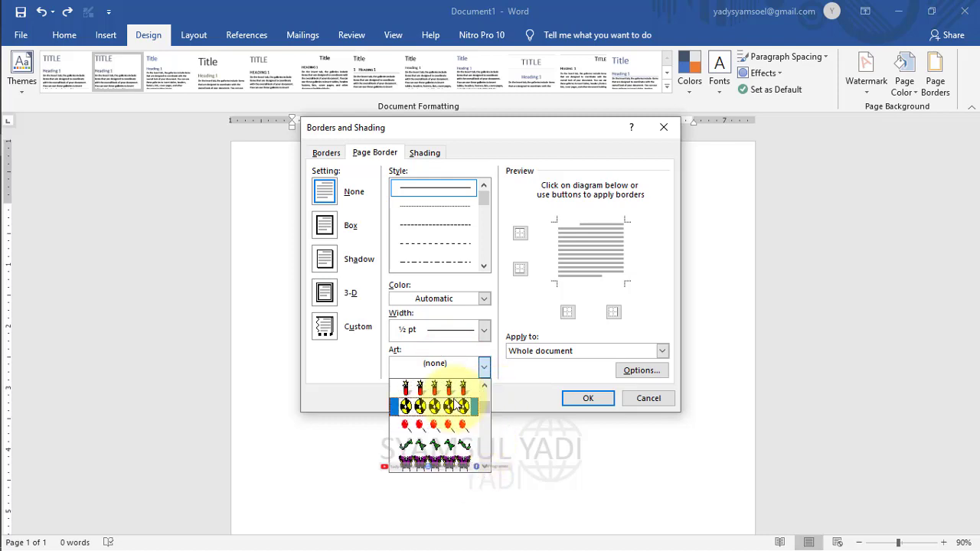
pyautogui.click(444, 424)
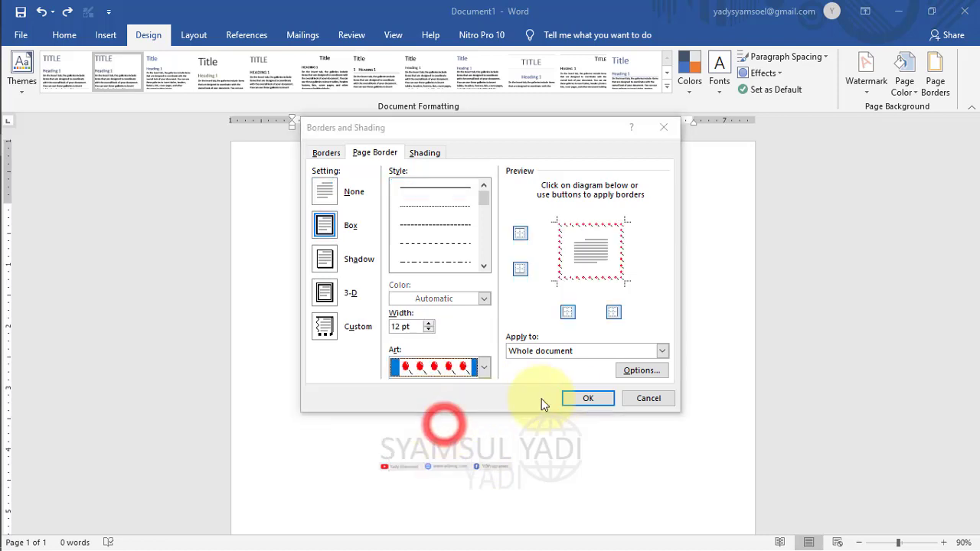
pyautogui.click(573, 396)
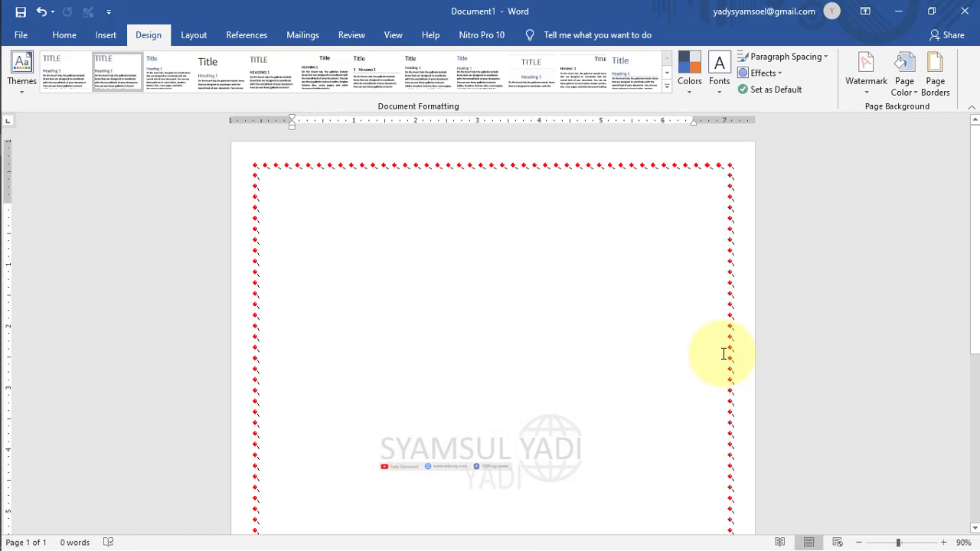
pyautogui.hotkey('ctrl', 'z')
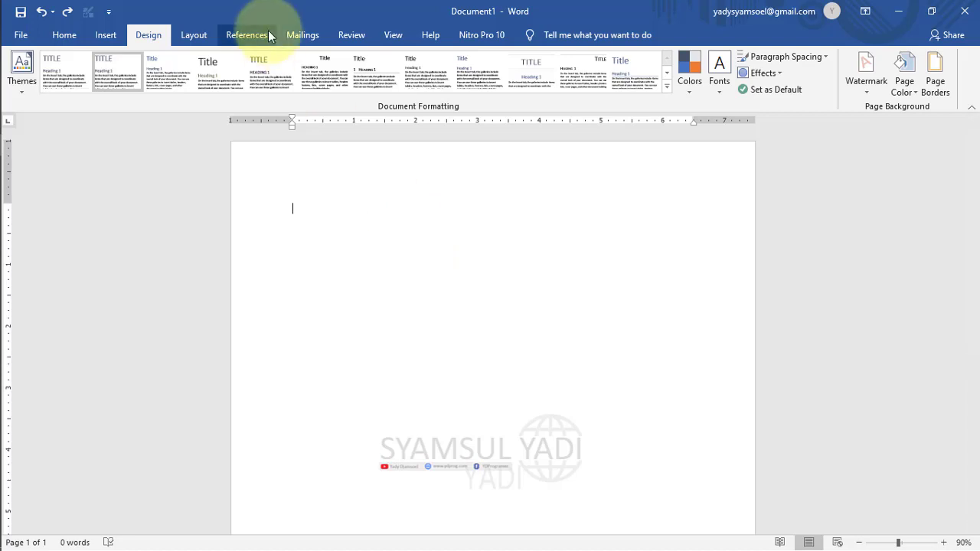
# Review the margin presets and Page Setup's Margins and Paper tabs, leaving margins at 1 inch.
pyautogui.click(188, 38)
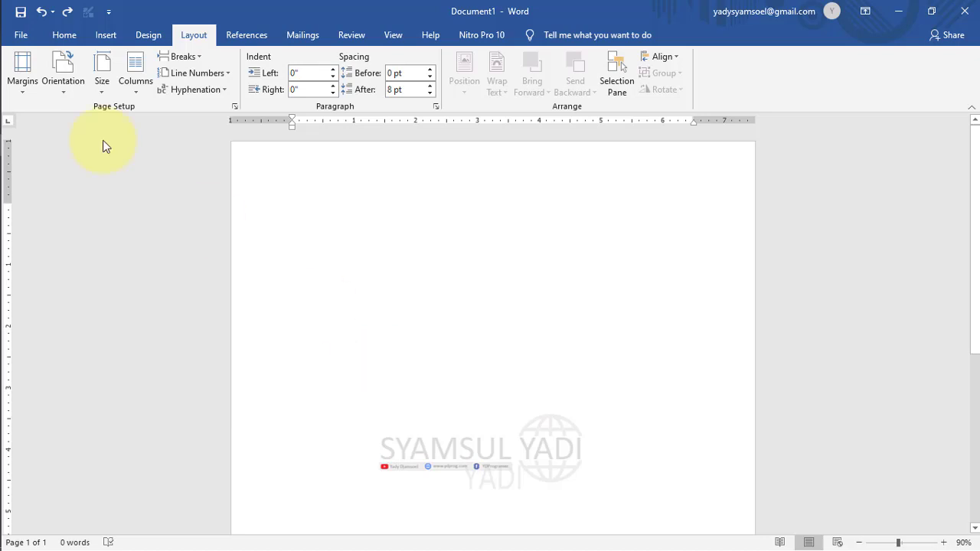
pyautogui.click(31, 91)
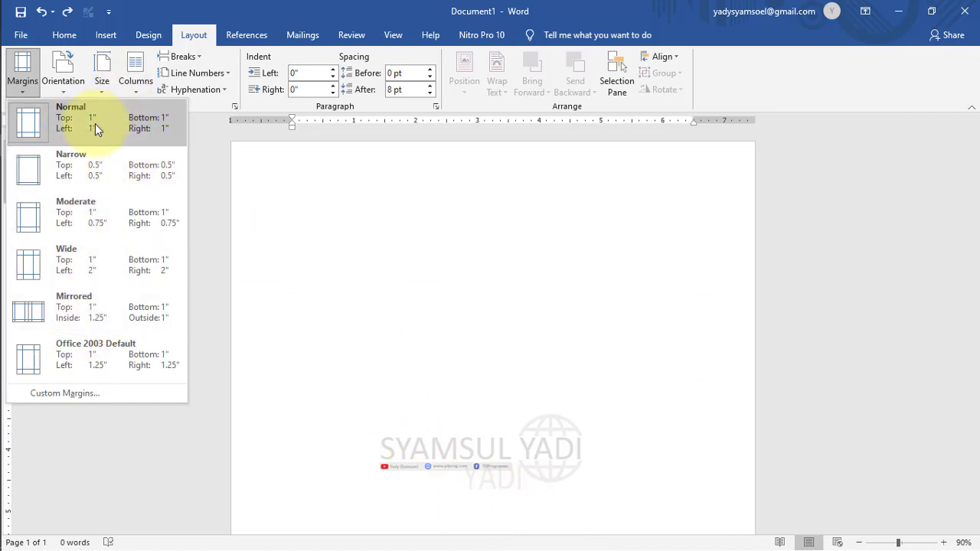
pyautogui.click(239, 188)
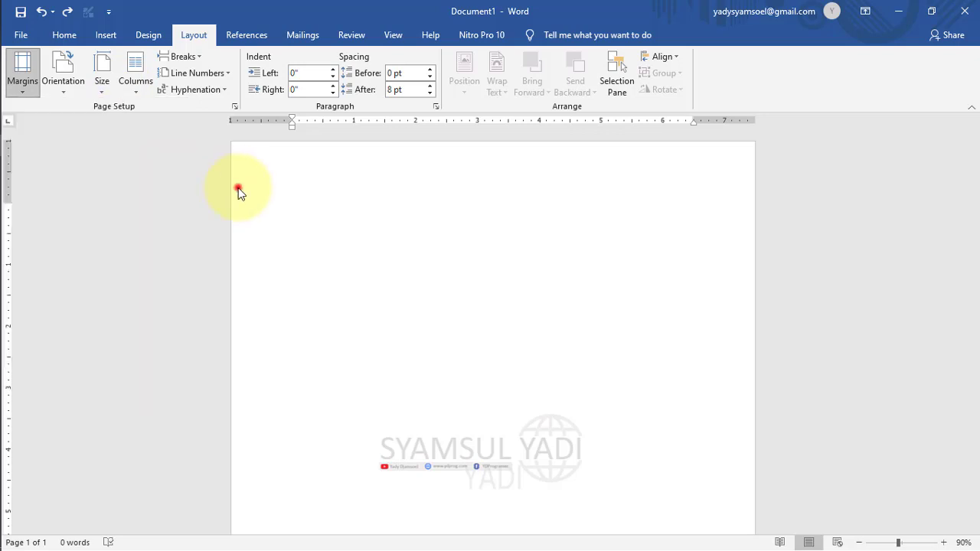
pyautogui.click(21, 88)
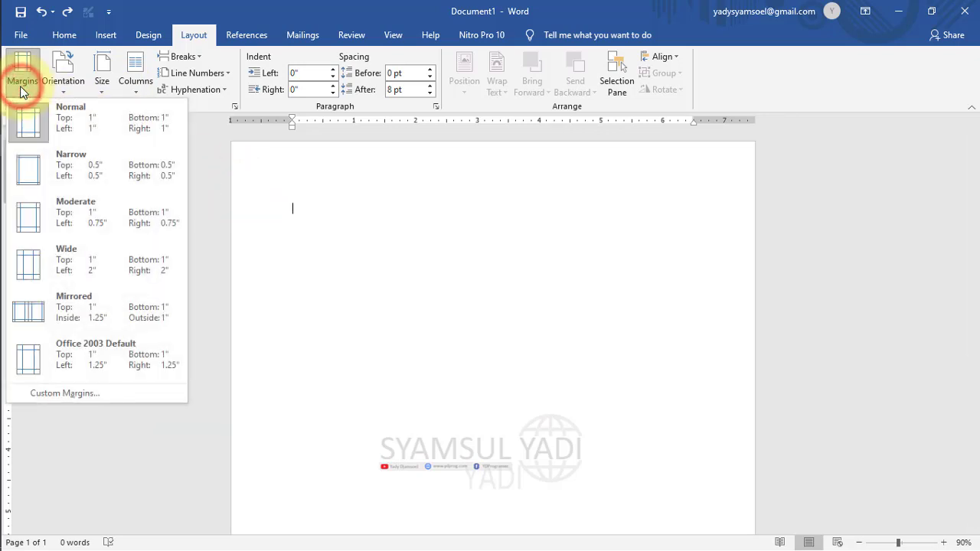
pyautogui.click(36, 391)
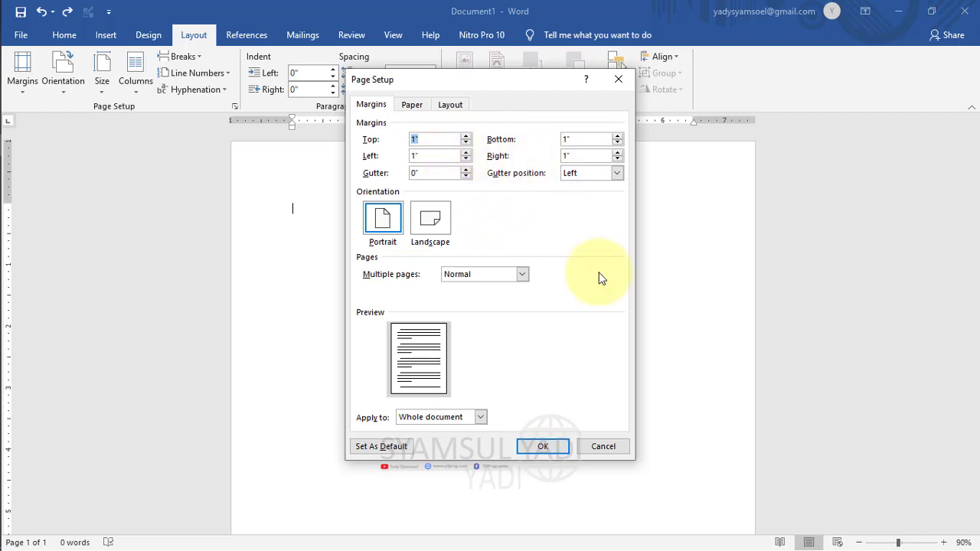
pyautogui.click(566, 222)
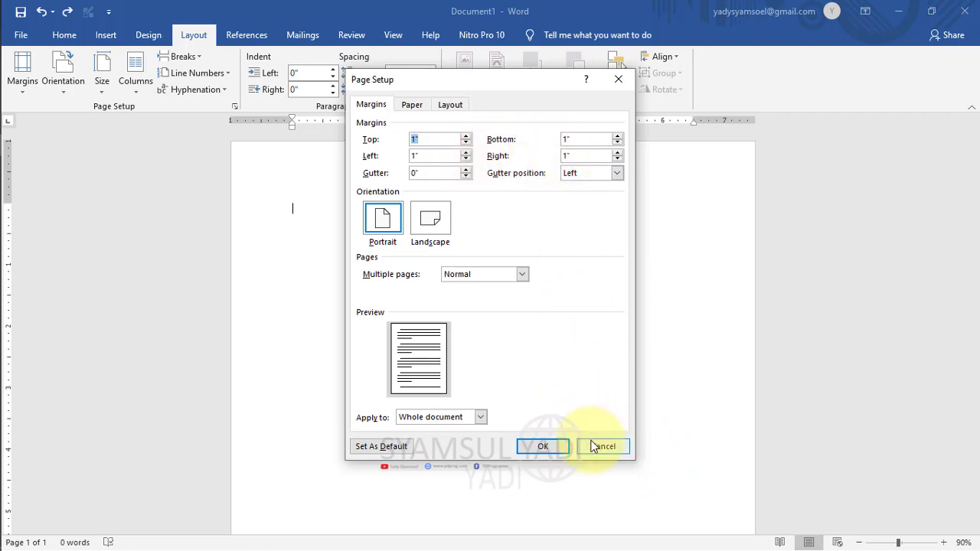
pyautogui.click(413, 104)
pyautogui.click(370, 104)
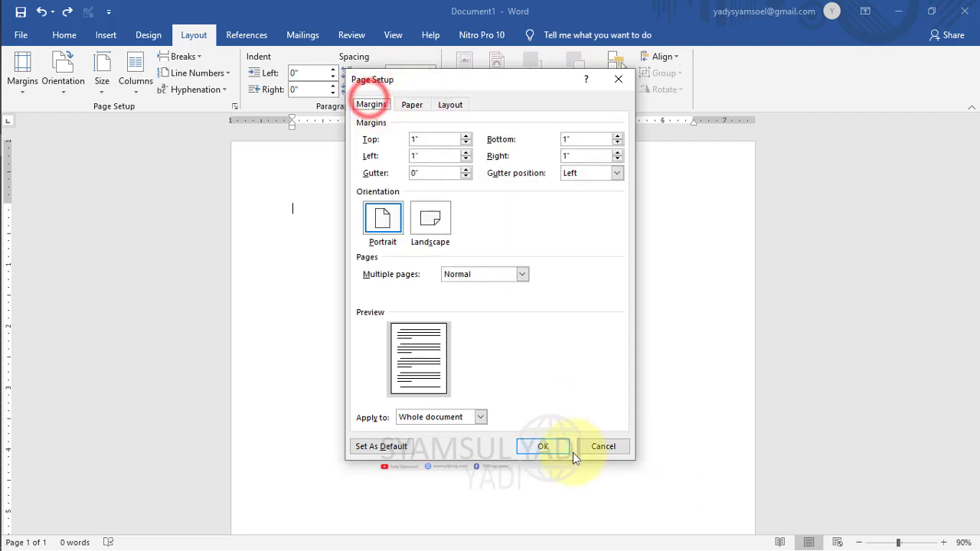
pyautogui.click(597, 447)
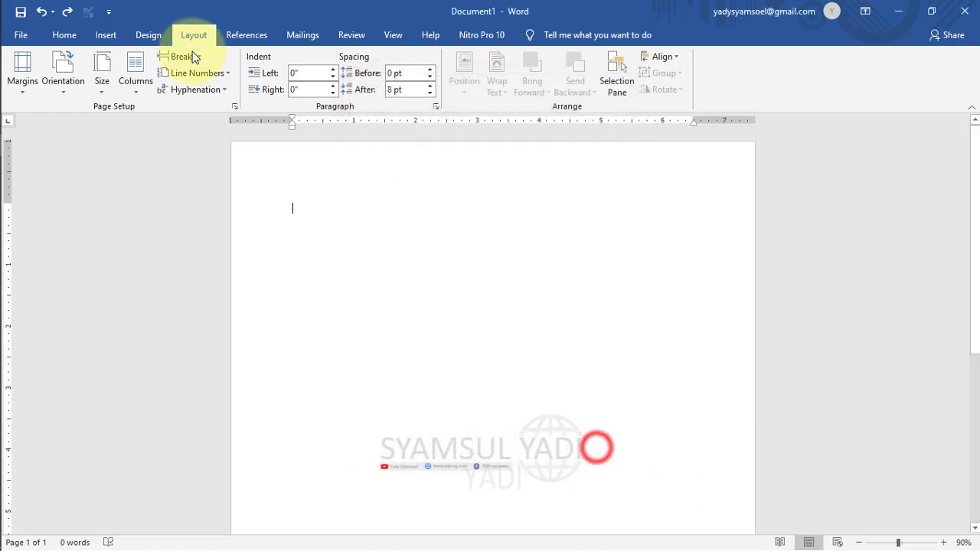
# Set 'Show measurements in units of' to Centimeters in Word Options > Advanced.
pyautogui.click(111, 11)
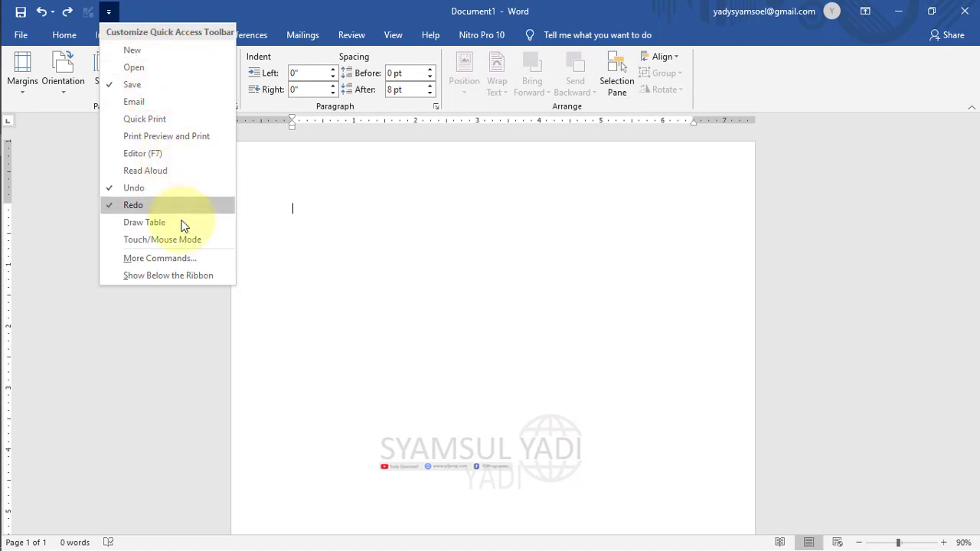
pyautogui.click(175, 261)
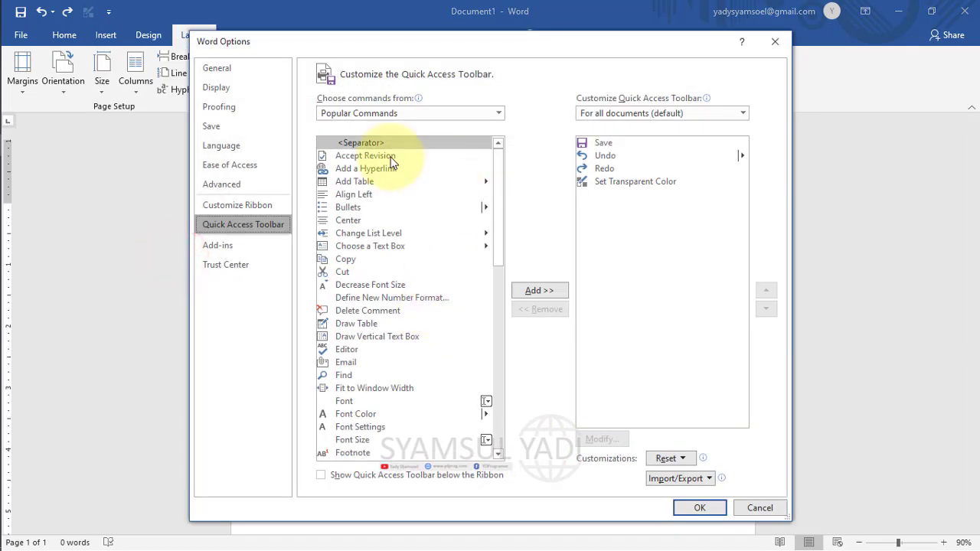
pyautogui.click(245, 186)
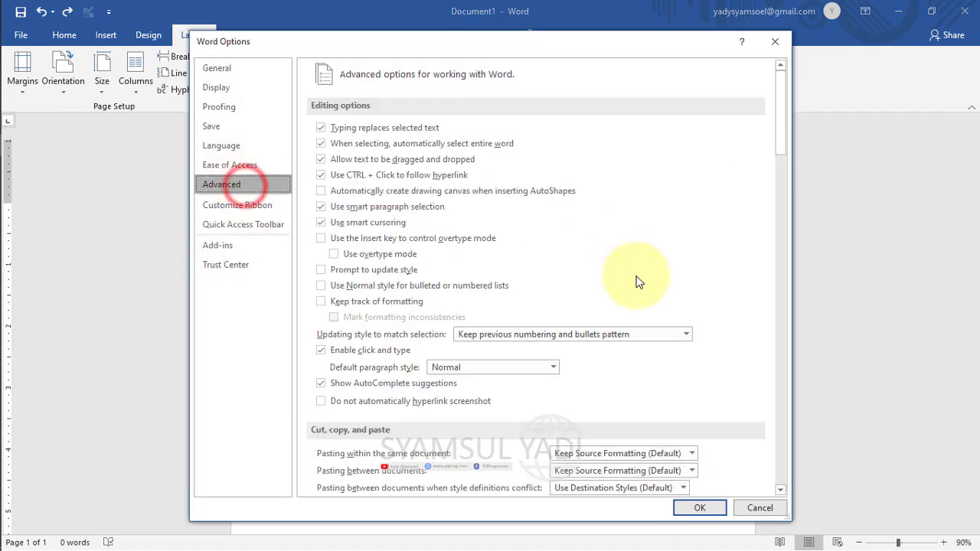
pyautogui.click(783, 232)
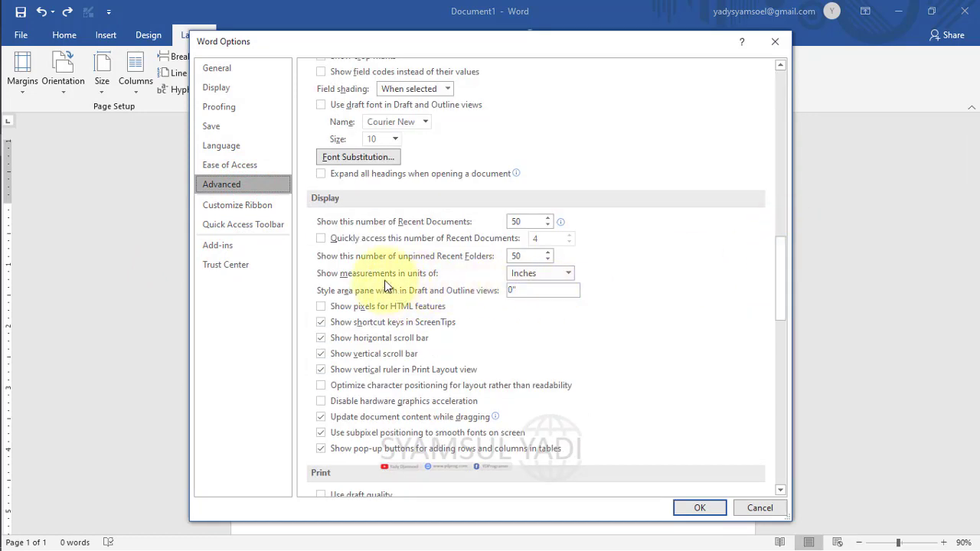
pyautogui.click(554, 273)
pyautogui.click(536, 302)
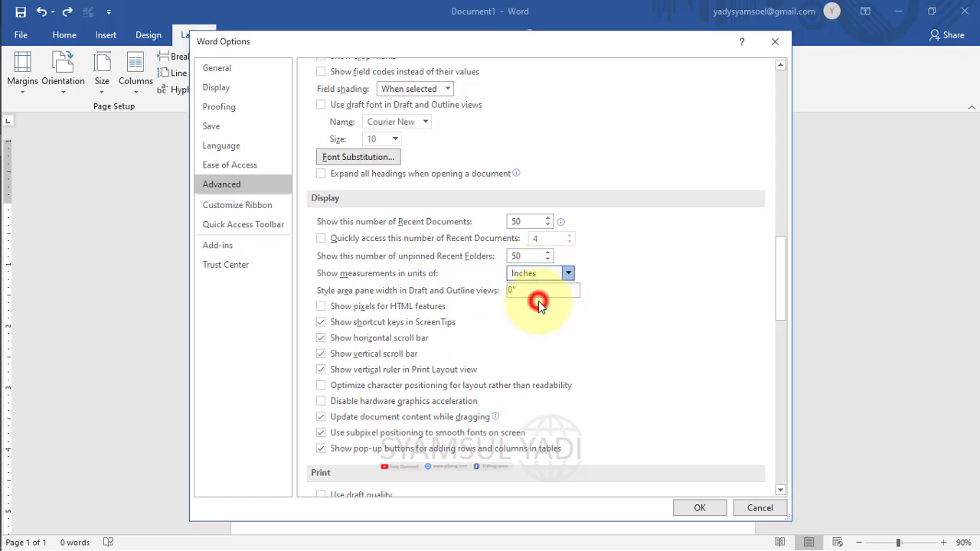
pyautogui.moveTo(779, 295)
pyautogui.mouseDown()
pyautogui.moveTo(781, 77)
pyautogui.moveTo(783, 286)
pyautogui.mouseUp()
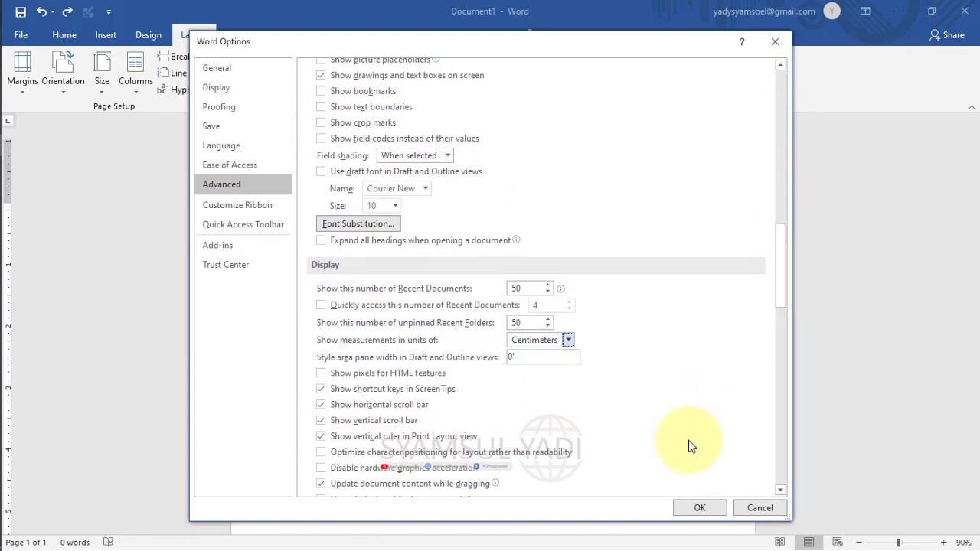
pyautogui.click(696, 515)
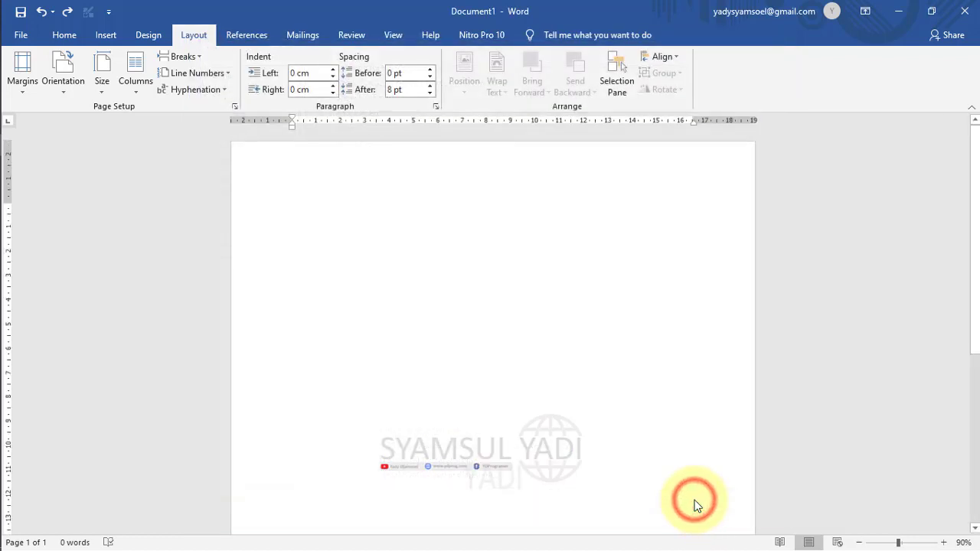
pyautogui.click(31, 92)
pyautogui.click(81, 393)
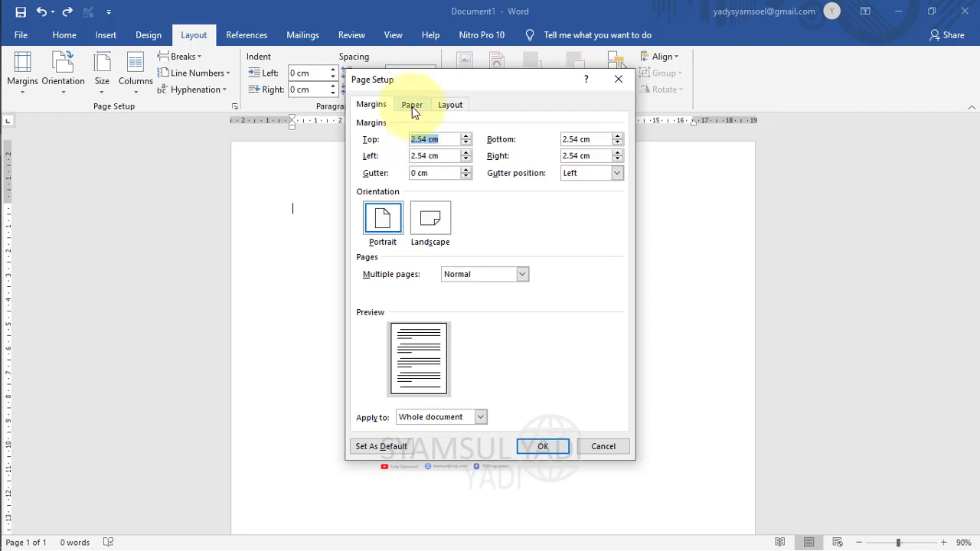
pyautogui.click(412, 106)
pyautogui.click(386, 107)
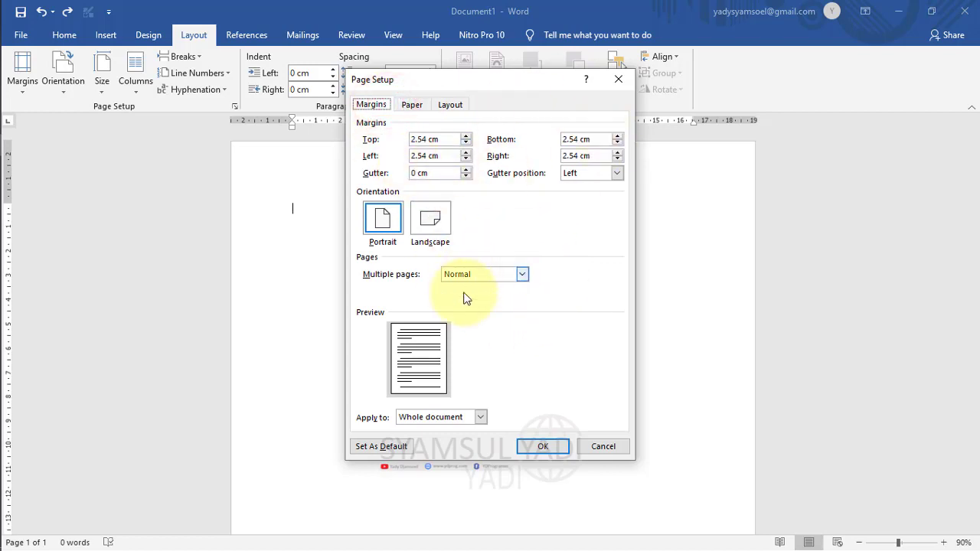
pyautogui.click(481, 273)
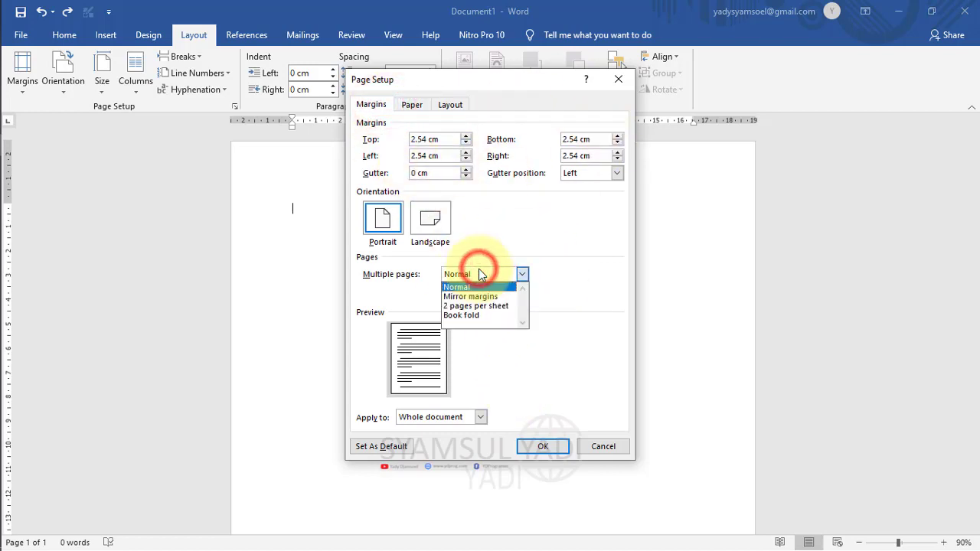
pyautogui.click(513, 273)
pyautogui.click(413, 106)
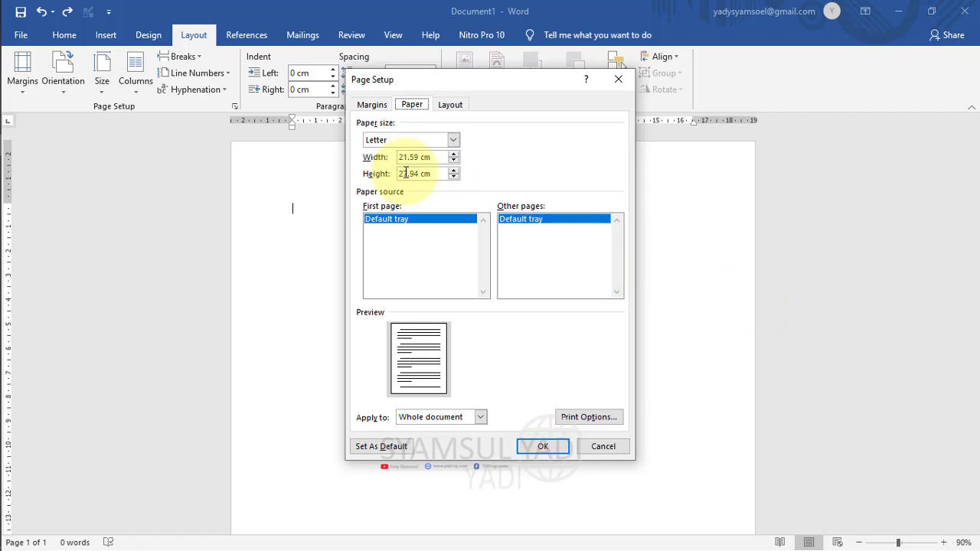
pyautogui.click(449, 104)
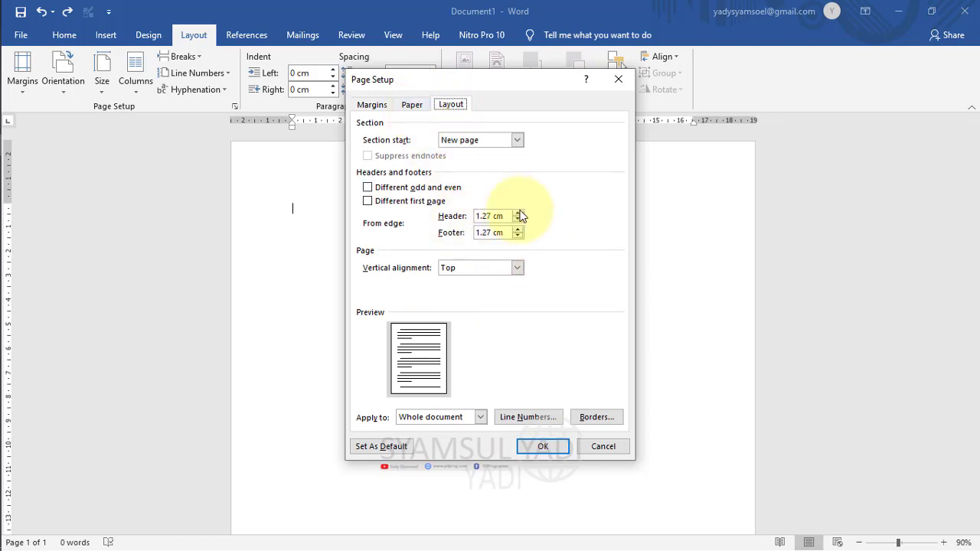
pyautogui.click(411, 106)
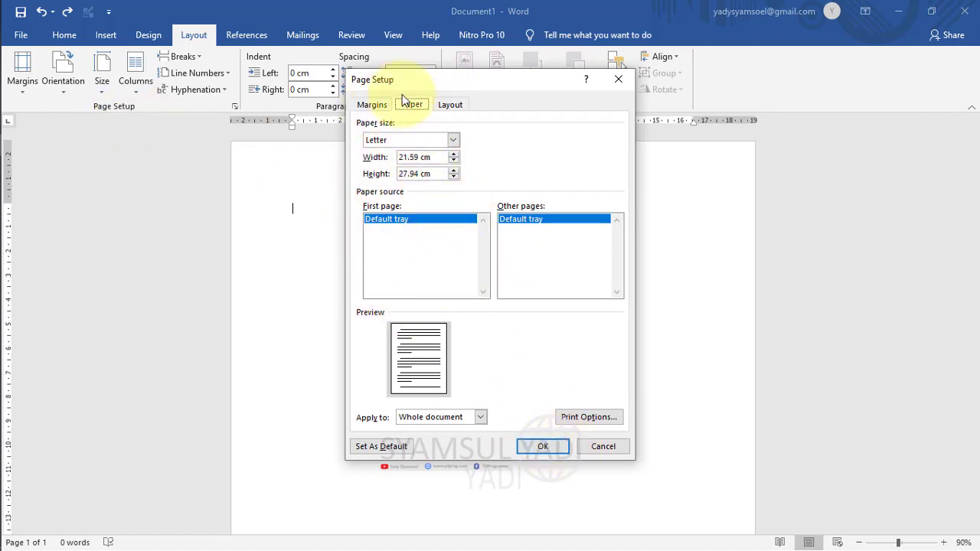
pyautogui.click(379, 105)
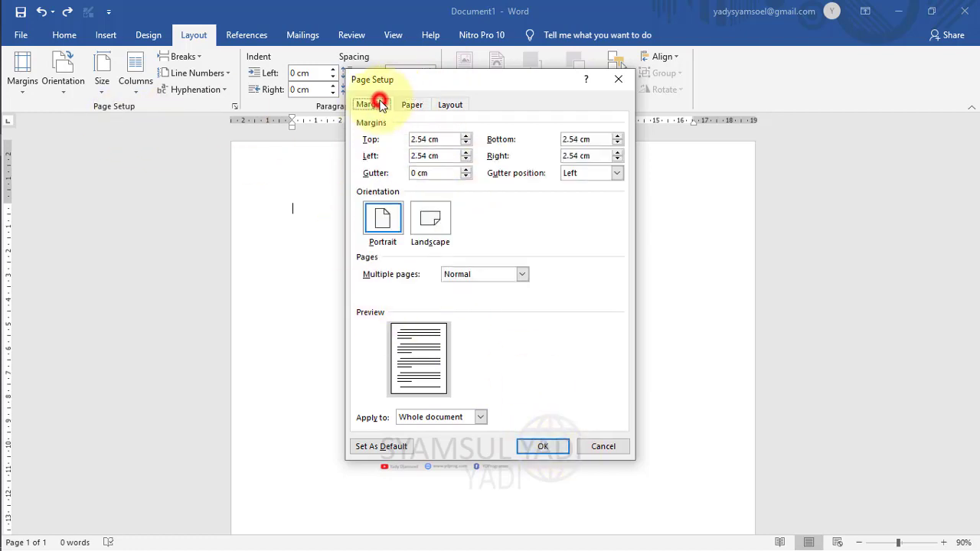
pyautogui.click(543, 446)
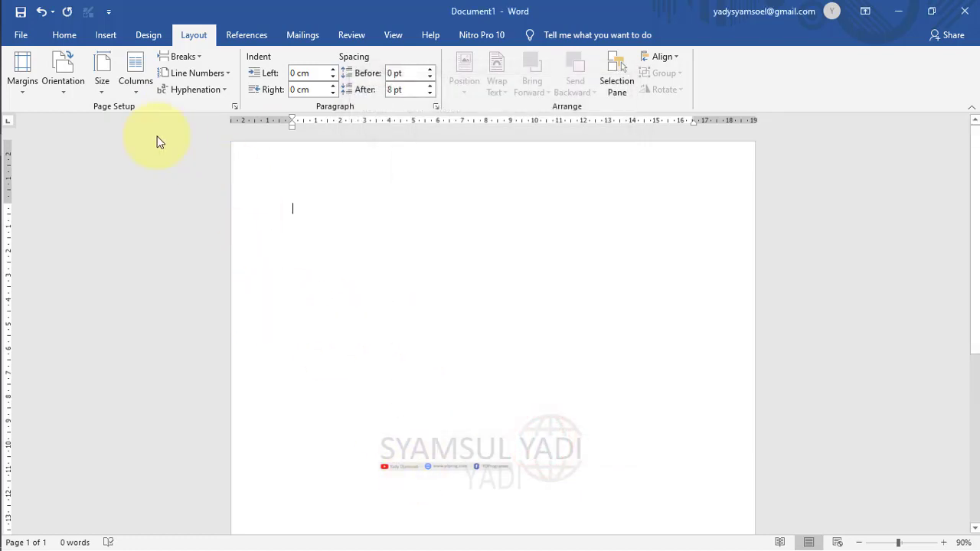
# Try Landscape, return the page to Portrait, and open the paper size list.
pyautogui.click(62, 92)
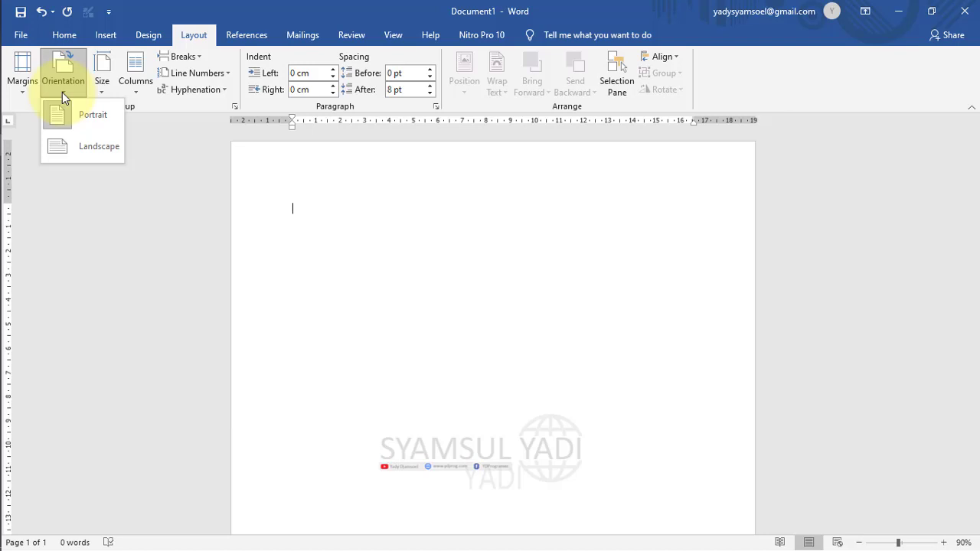
pyautogui.click(87, 155)
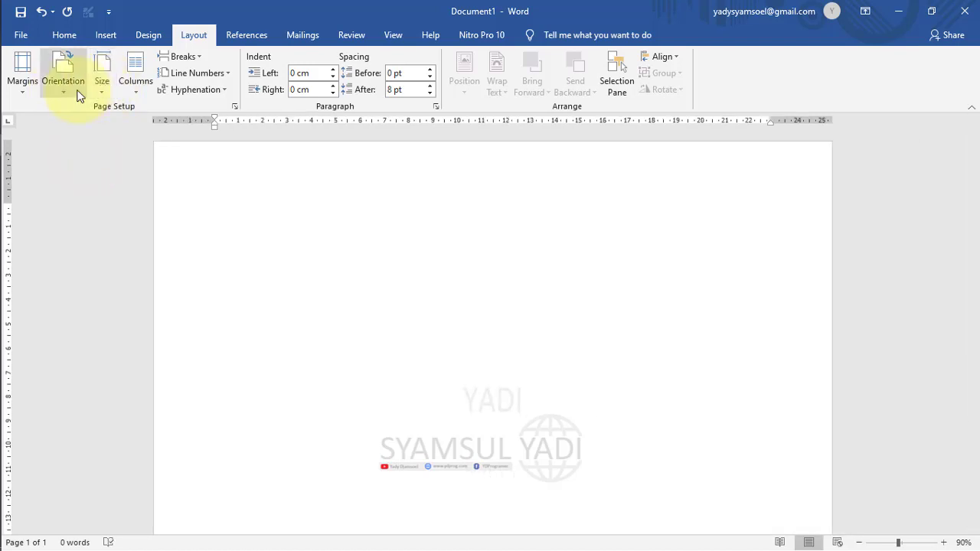
pyautogui.click(72, 85)
pyautogui.click(98, 112)
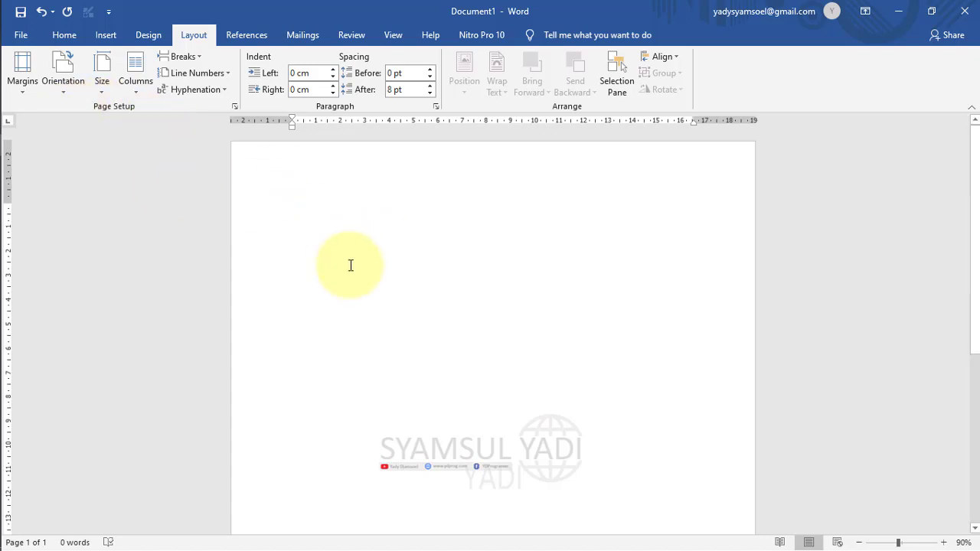
pyautogui.click(106, 91)
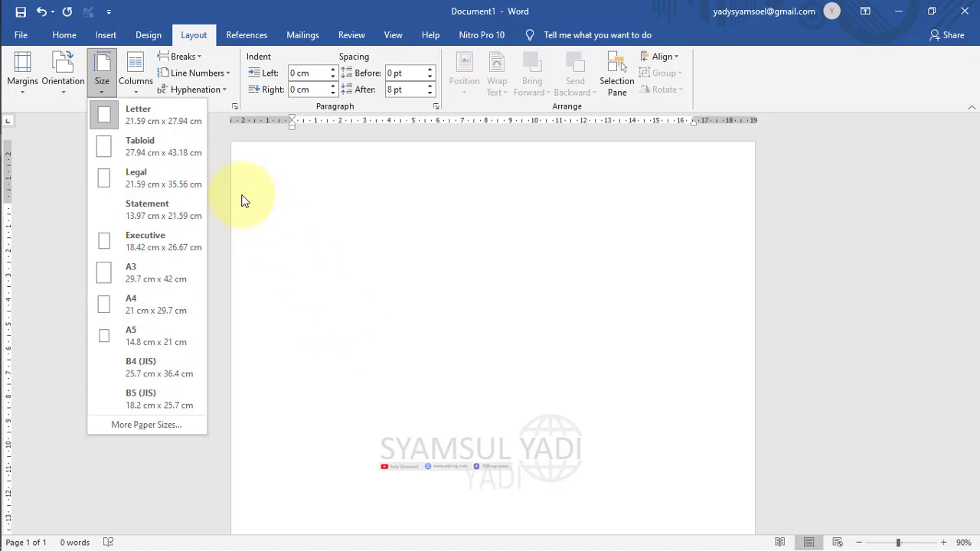
# Browse the paper size list twice and close it, keeping Letter size.
pyautogui.click(270, 321)
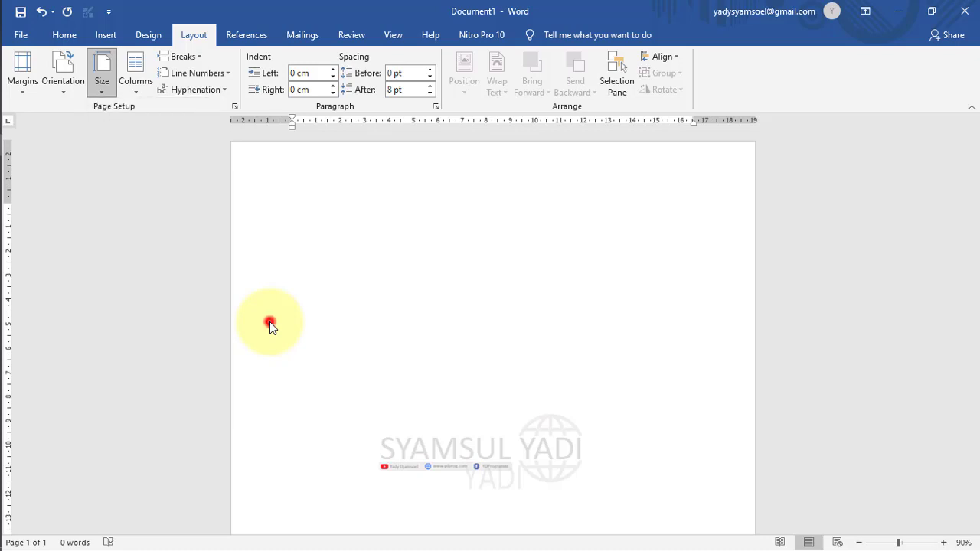
pyautogui.click(98, 84)
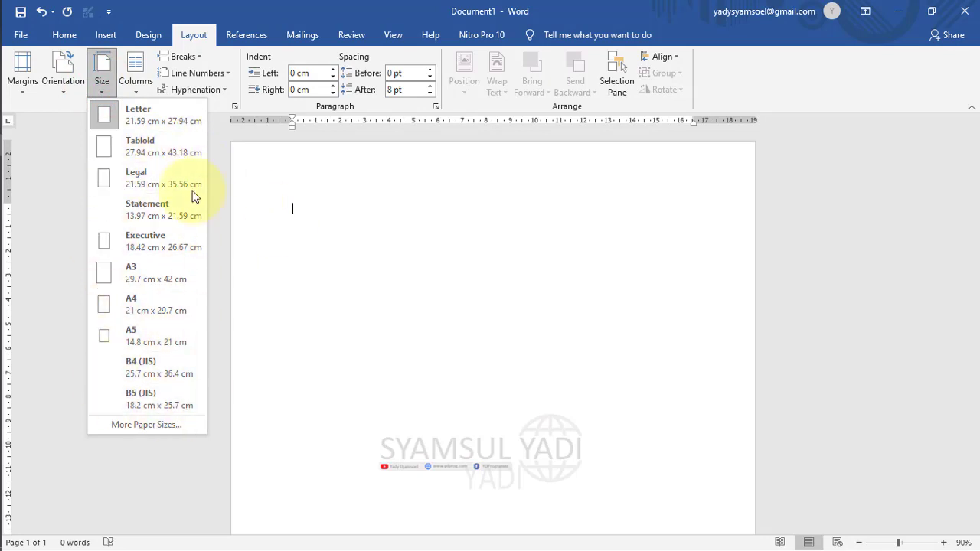
pyautogui.click(303, 263)
pyautogui.click(99, 81)
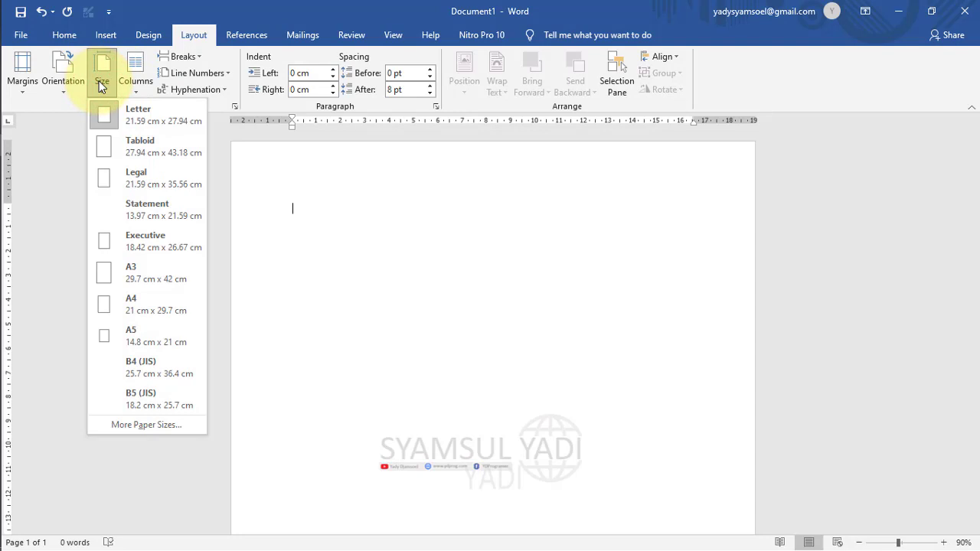
pyautogui.click(345, 230)
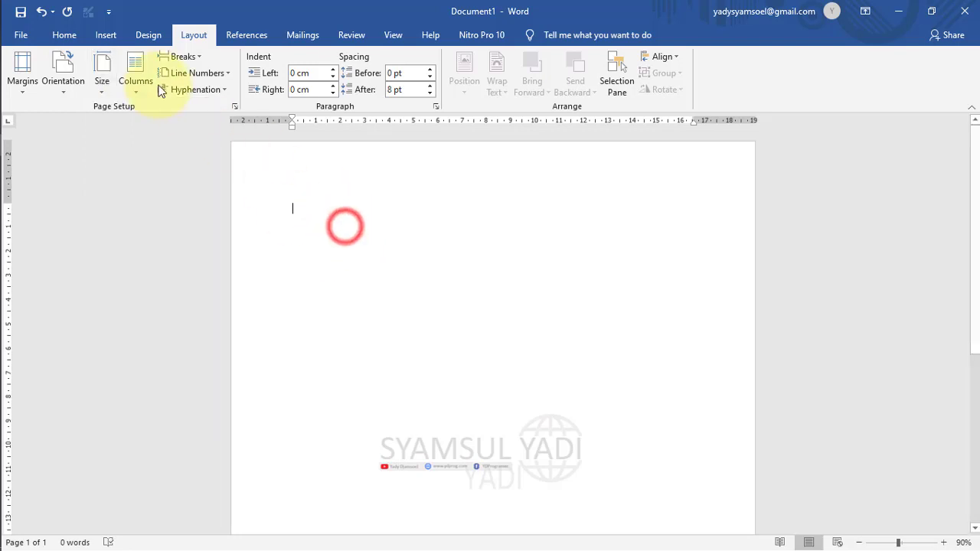
# Apply the Three columns layout to the document via Layout > Columns.
pyautogui.click(135, 82)
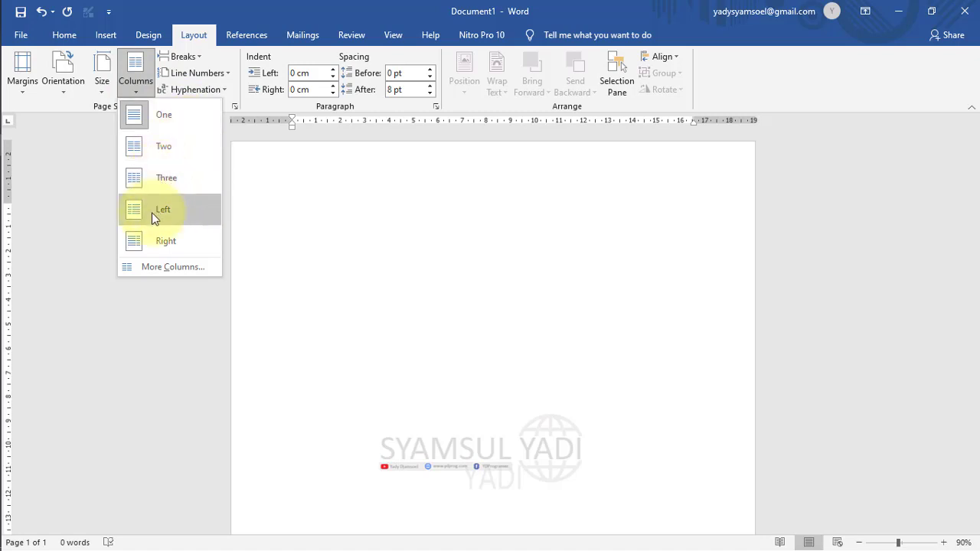
pyautogui.click(159, 180)
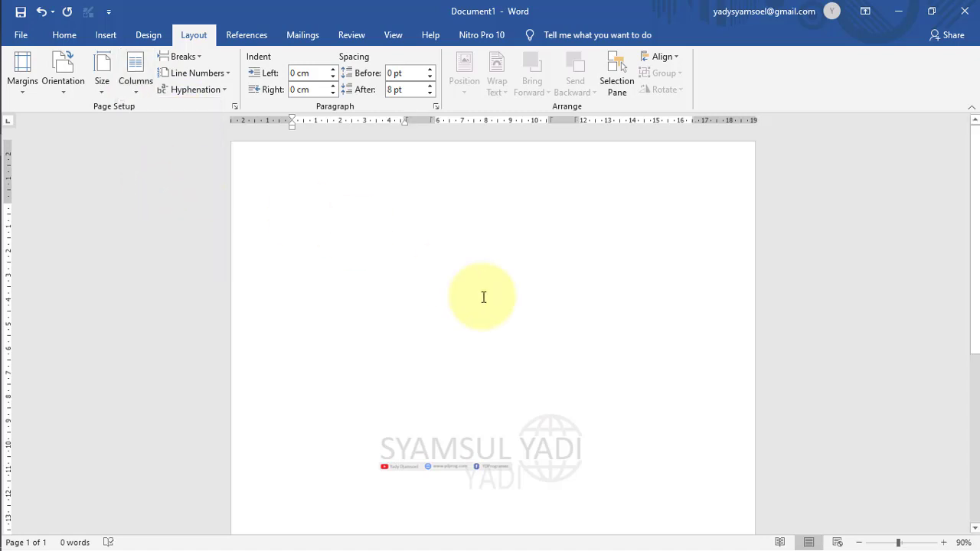
pyautogui.write('q')
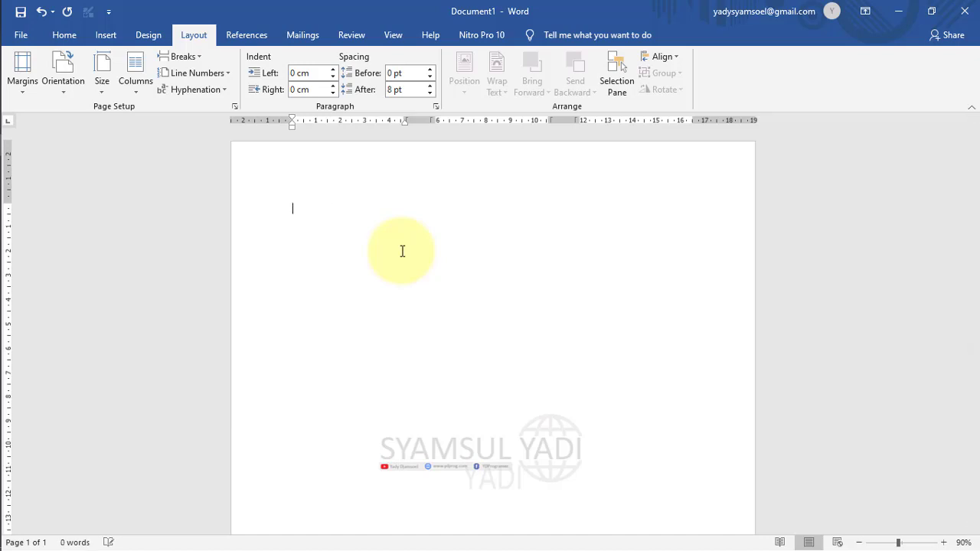
pyautogui.click(230, 198)
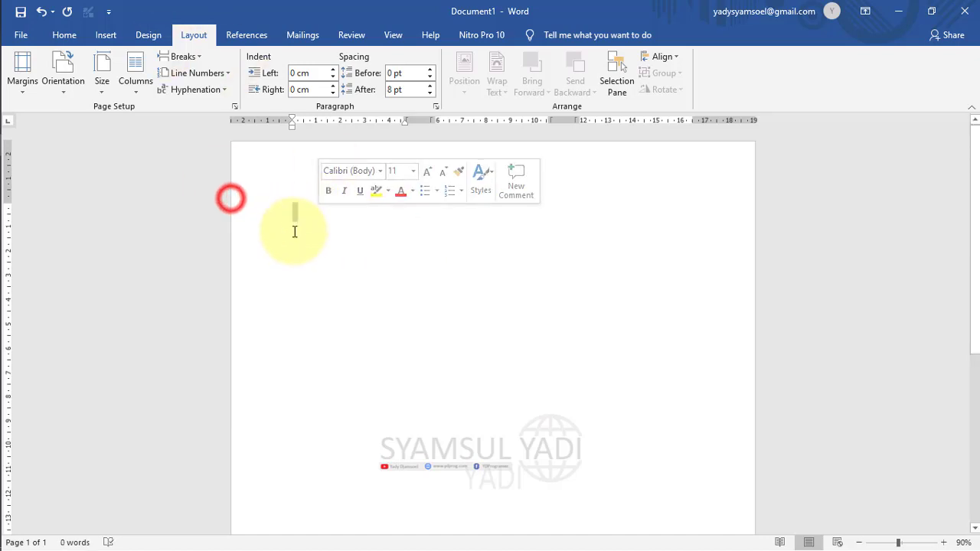
pyautogui.click(293, 230)
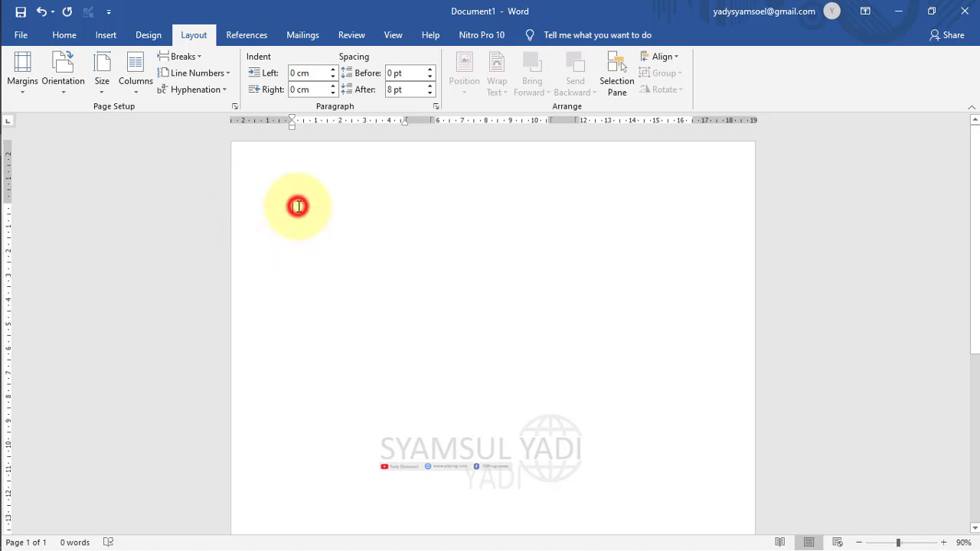
# Turn on Show text boundaries in Advanced options and type 'a' in the page.
pyautogui.click(108, 11)
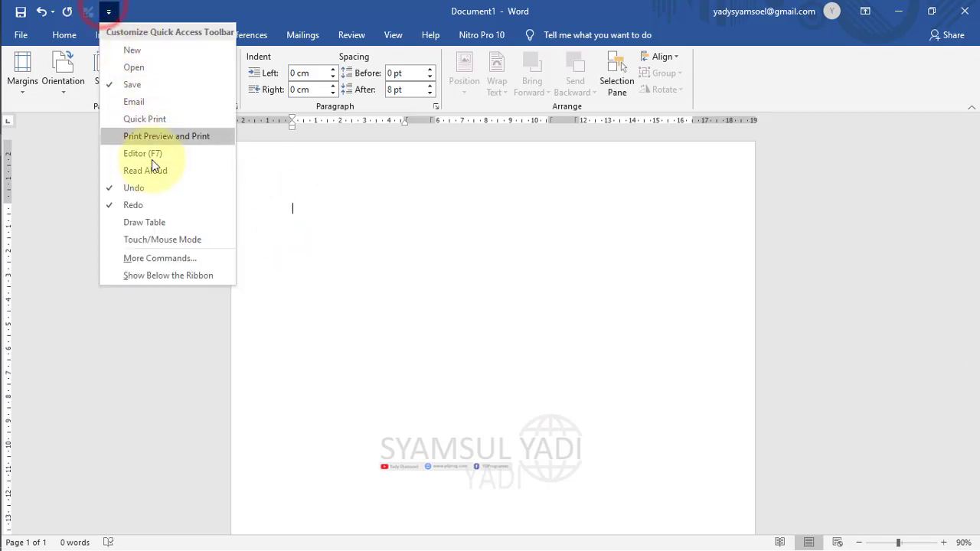
pyautogui.click(157, 258)
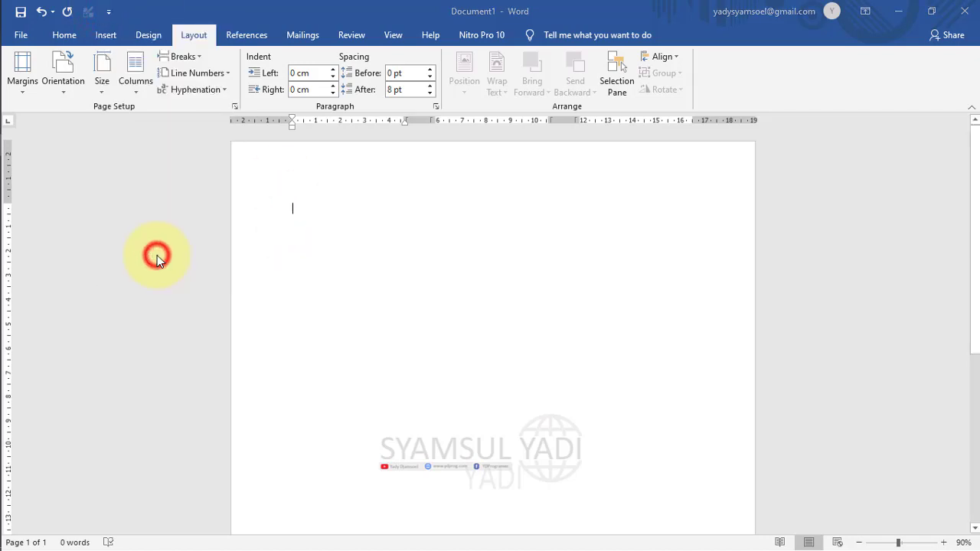
pyautogui.click(248, 192)
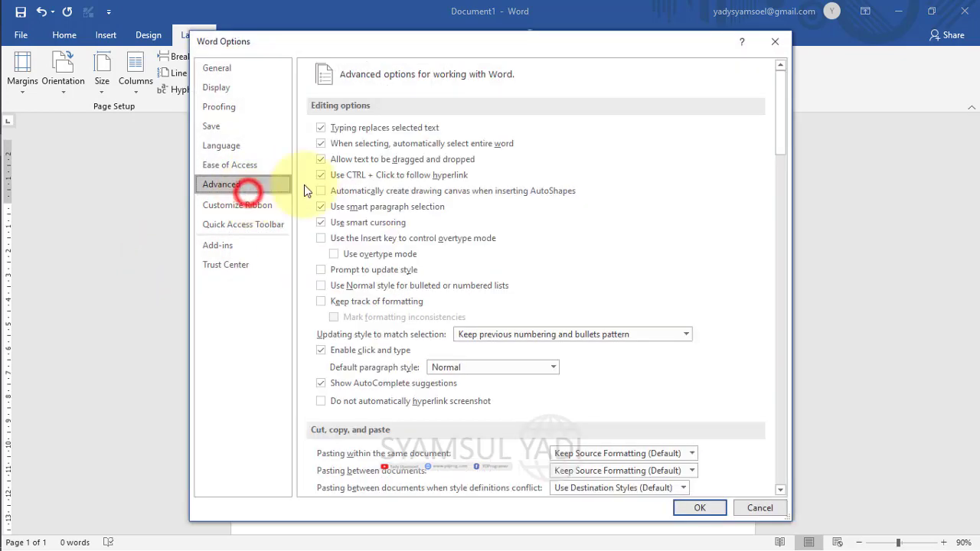
pyautogui.moveTo(783, 136); pyautogui.dragTo(792, 251)
pyautogui.click(381, 270)
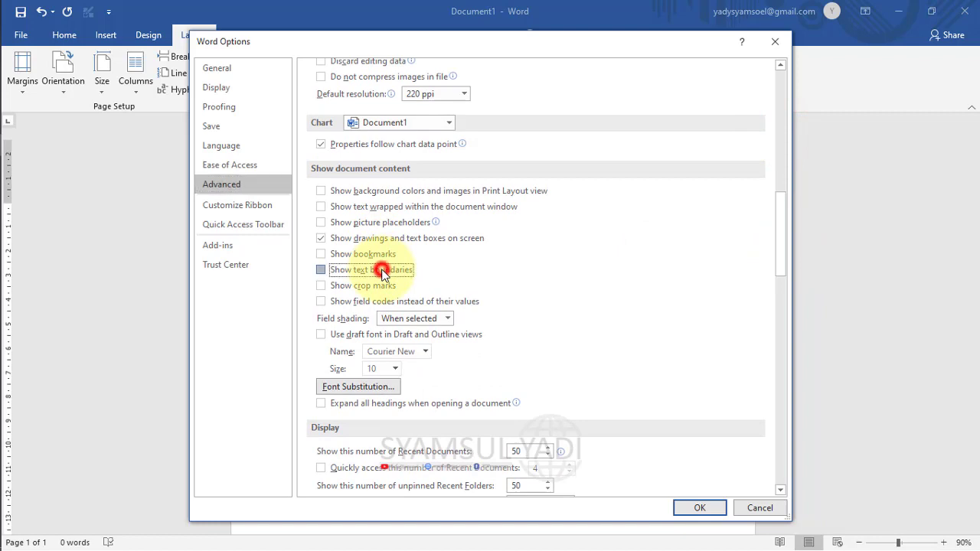
pyautogui.click(703, 507)
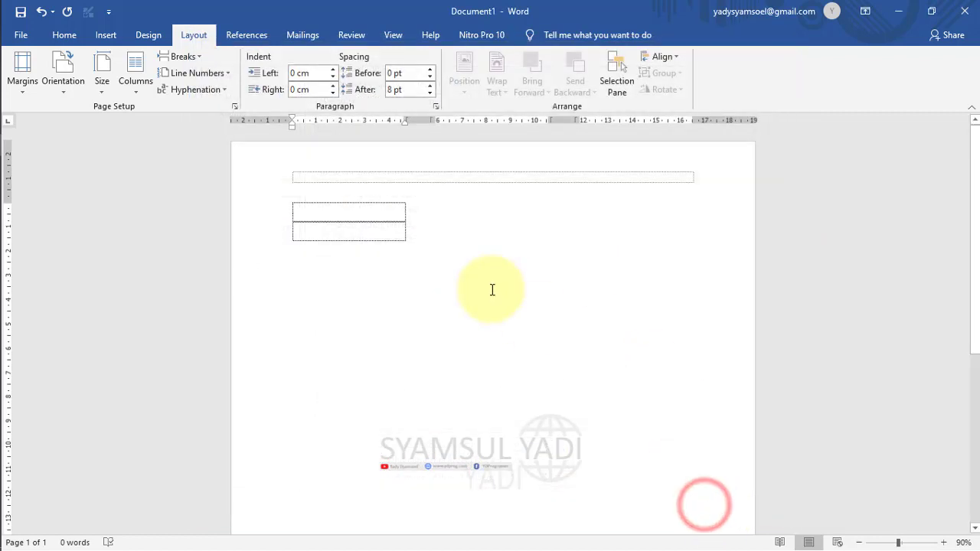
pyautogui.click(350, 175)
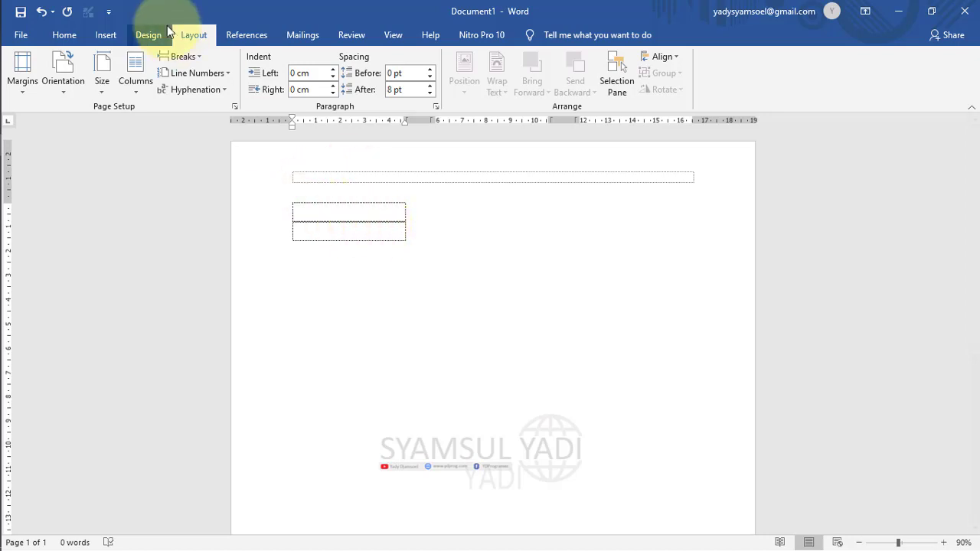
pyautogui.click(333, 214)
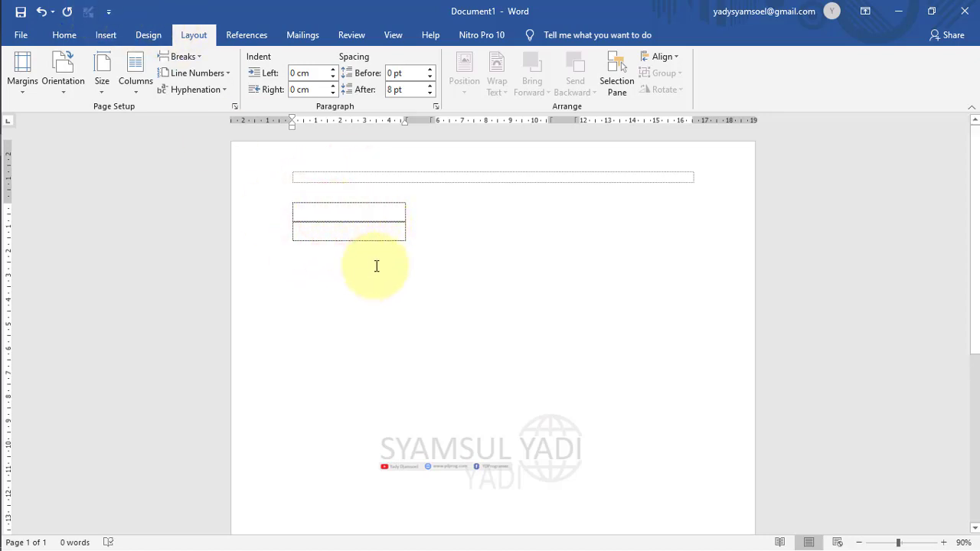
pyautogui.write('a')
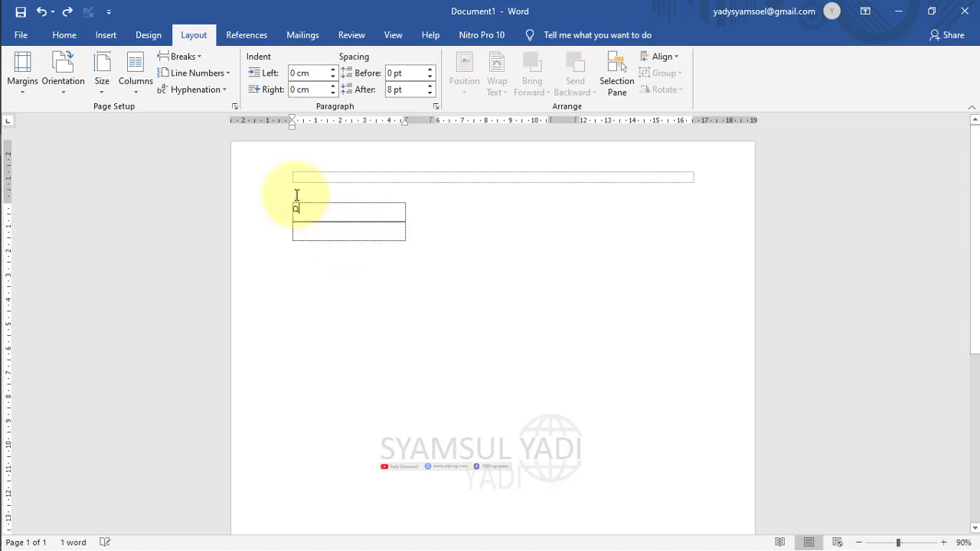
# Switch Show text boundaries back off in Word Options > Advanced.
pyautogui.click(108, 13)
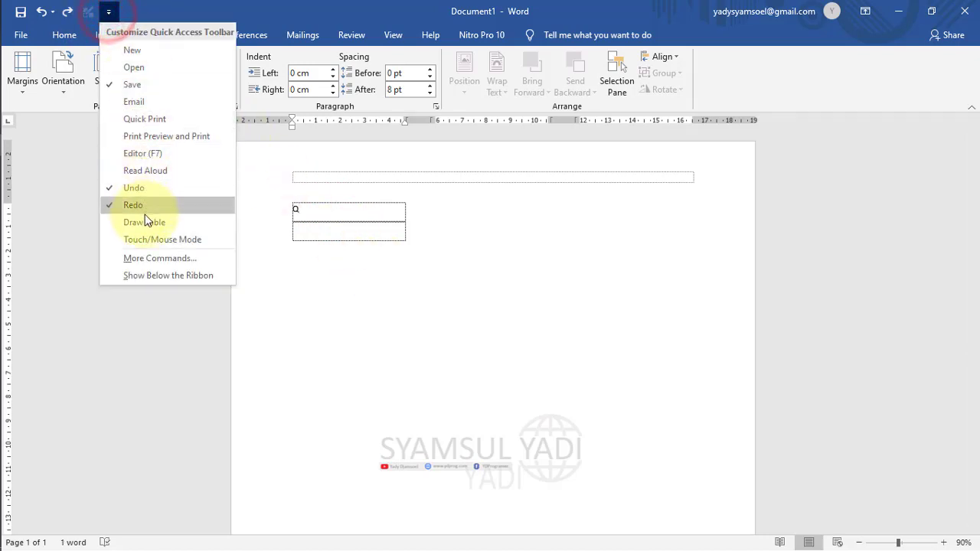
pyautogui.click(149, 258)
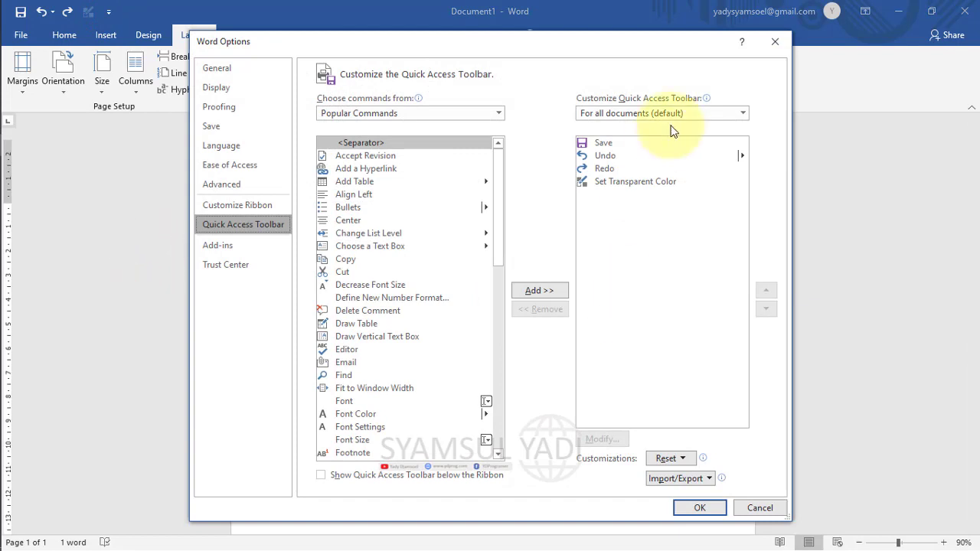
pyautogui.click(245, 190)
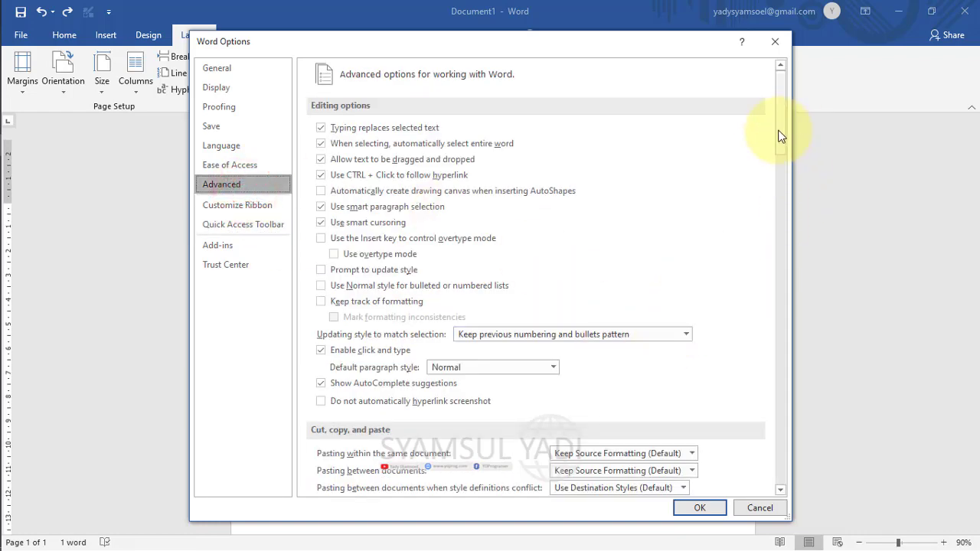
pyautogui.moveTo(781, 136); pyautogui.dragTo(788, 221)
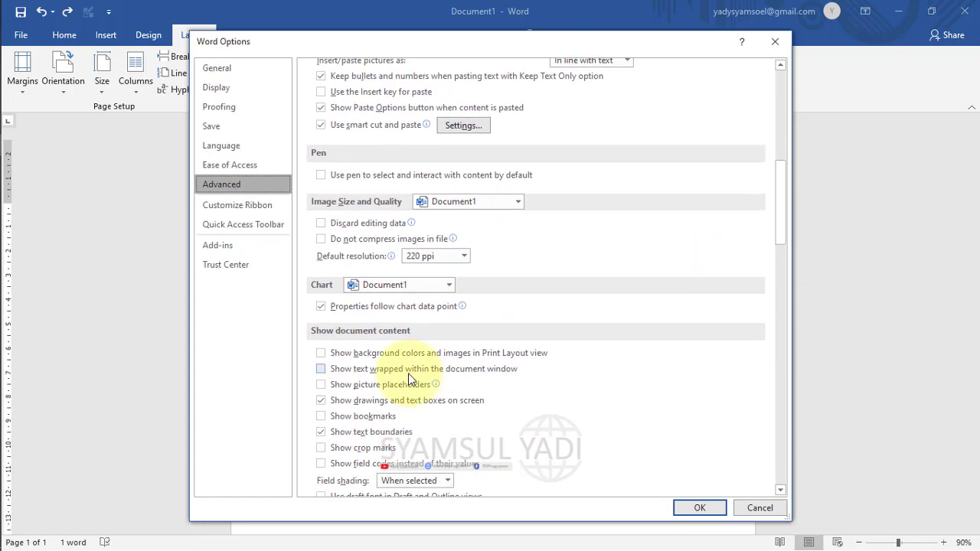
pyautogui.click(321, 432)
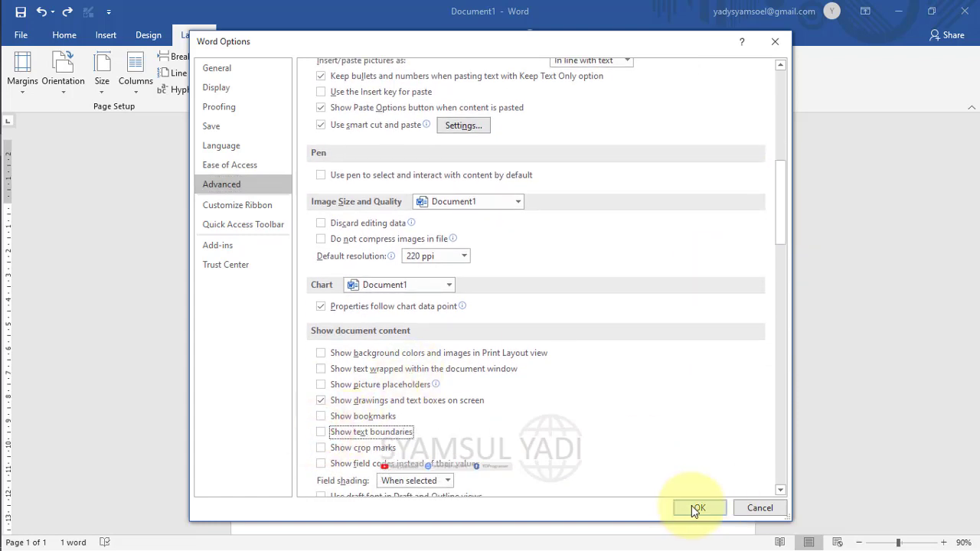
pyautogui.click(693, 506)
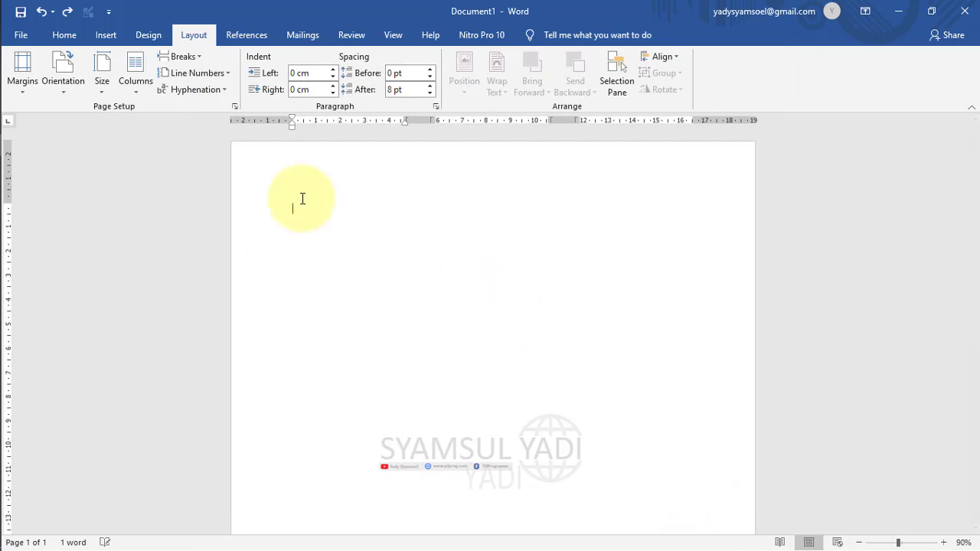
# Type the first word 'Adsf;lkdsf', keeping the three-column layout.
pyautogui.write('a')
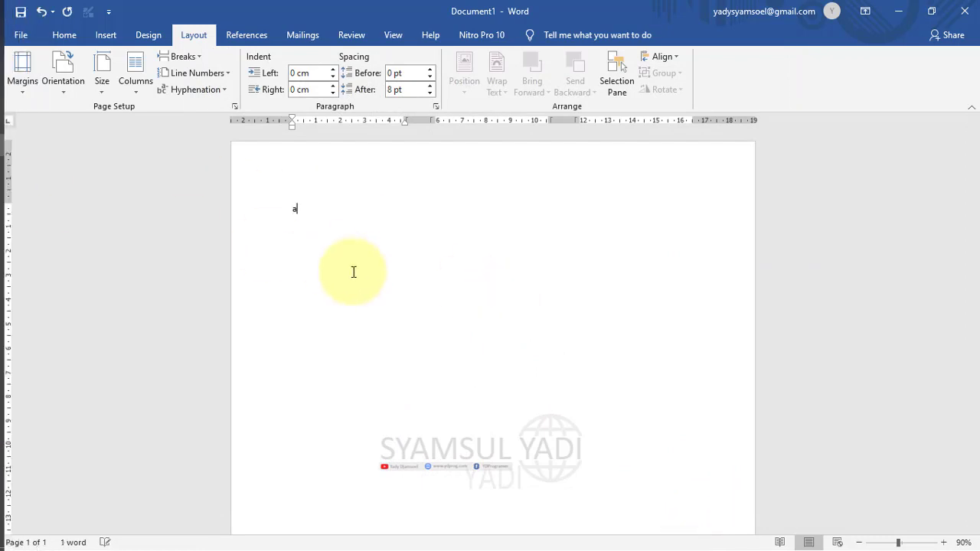
pyautogui.click(135, 70)
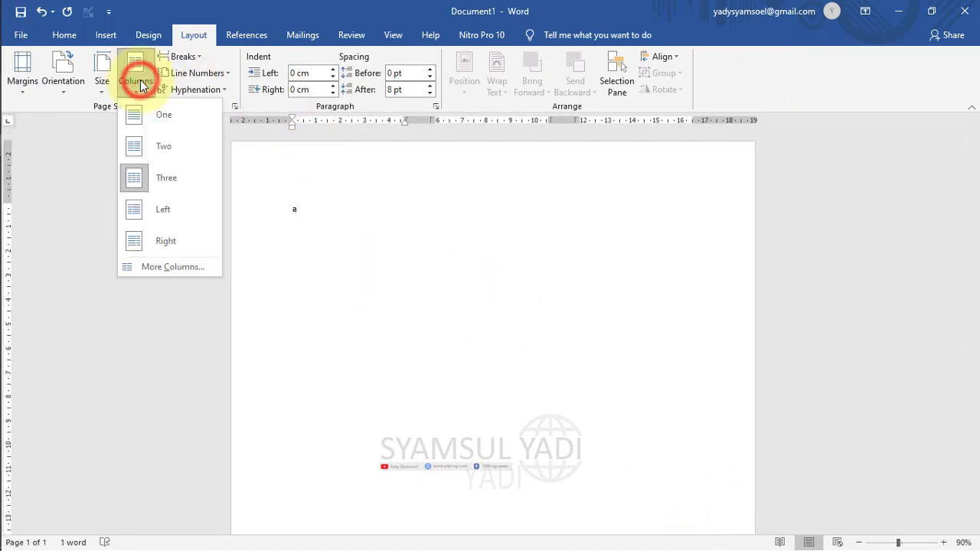
pyautogui.click(169, 190)
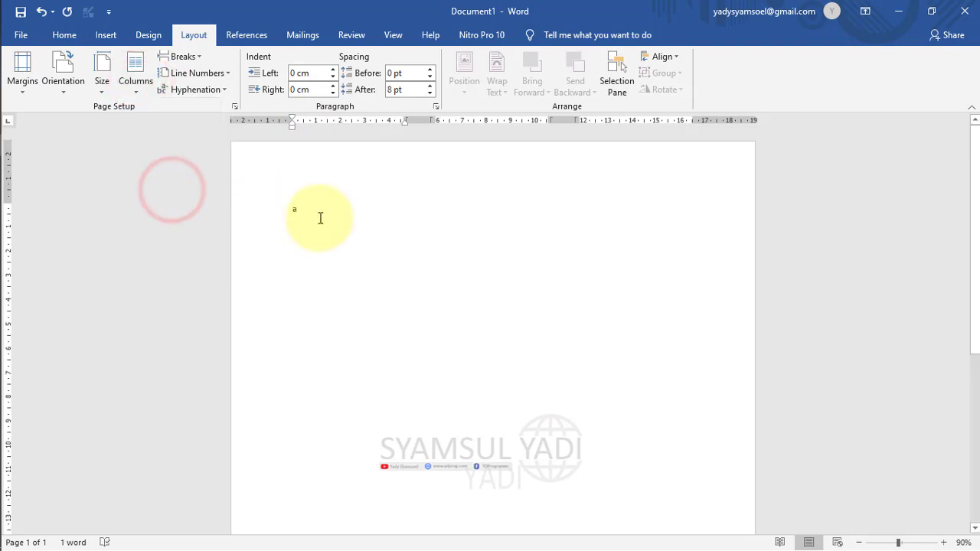
pyautogui.click(105, 36)
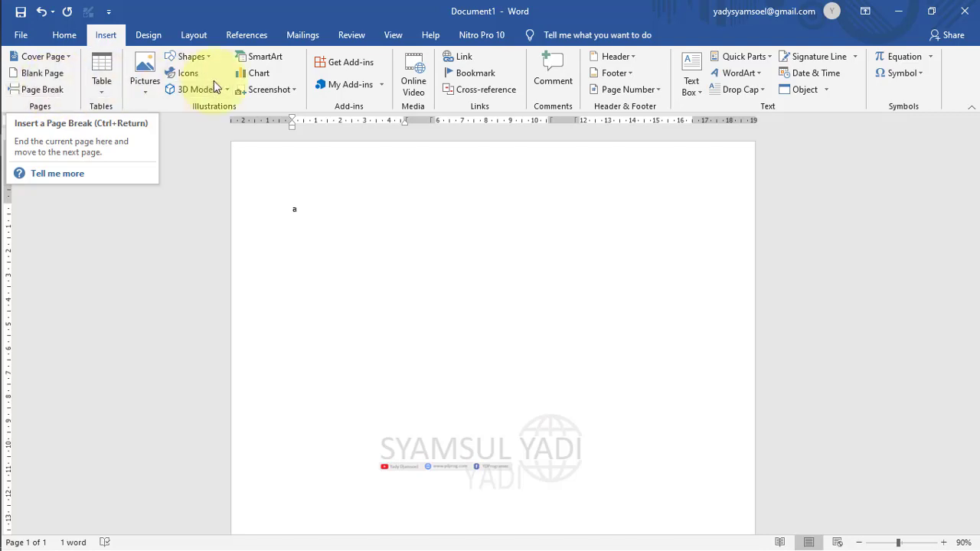
pyautogui.click(189, 36)
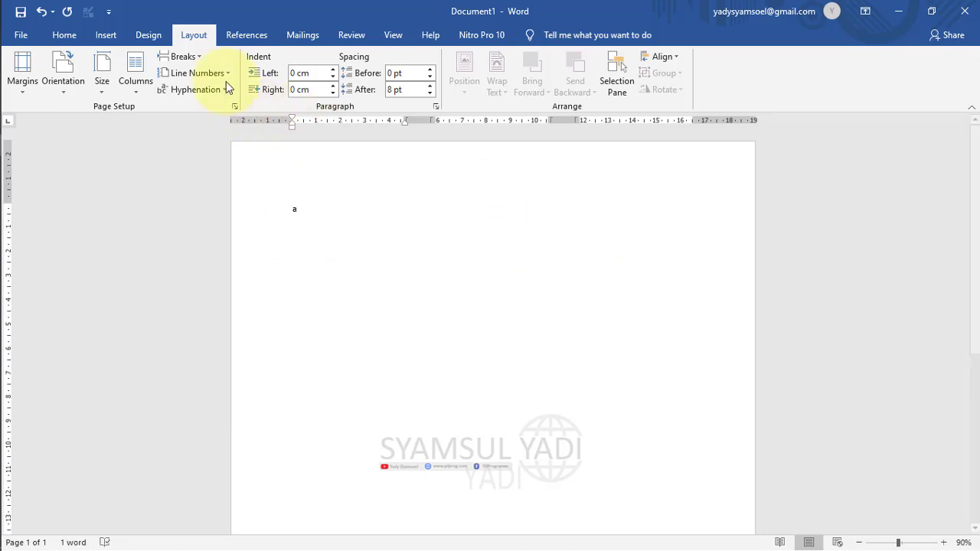
pyautogui.write('dsf;lkdsf')
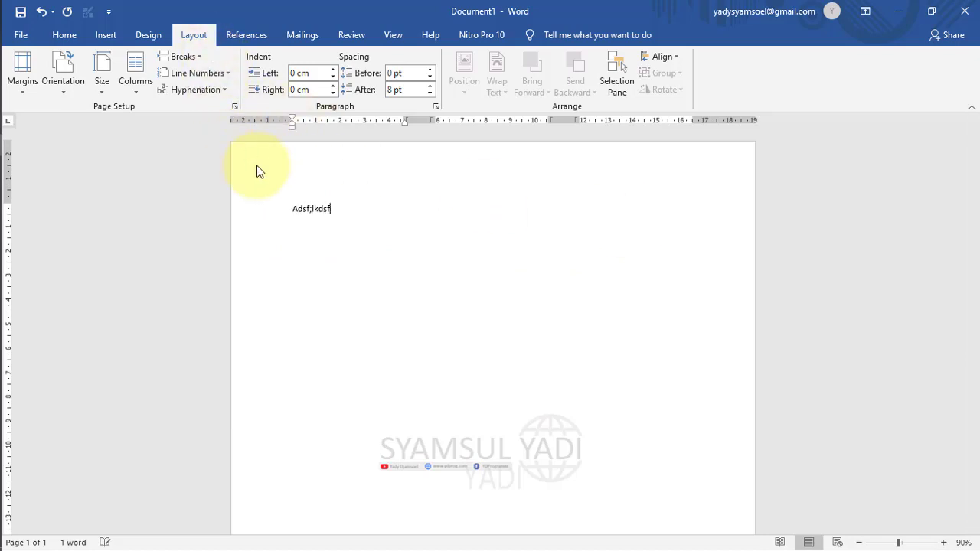
# Insert two column breaks, typing 'sdsaas' and 'sdaaszd' after them.
pyautogui.click(186, 53)
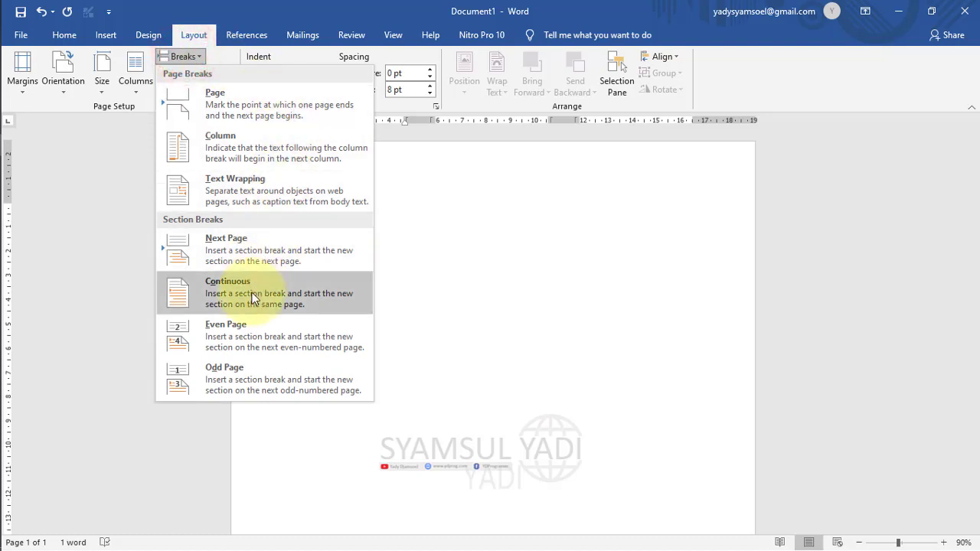
pyautogui.click(252, 146)
pyautogui.write('sdsaas')
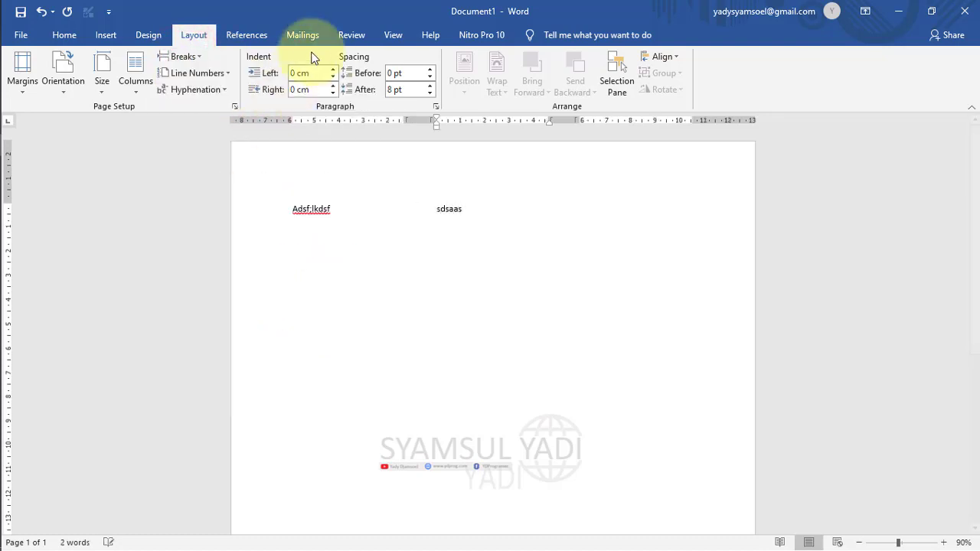
pyautogui.click(184, 62)
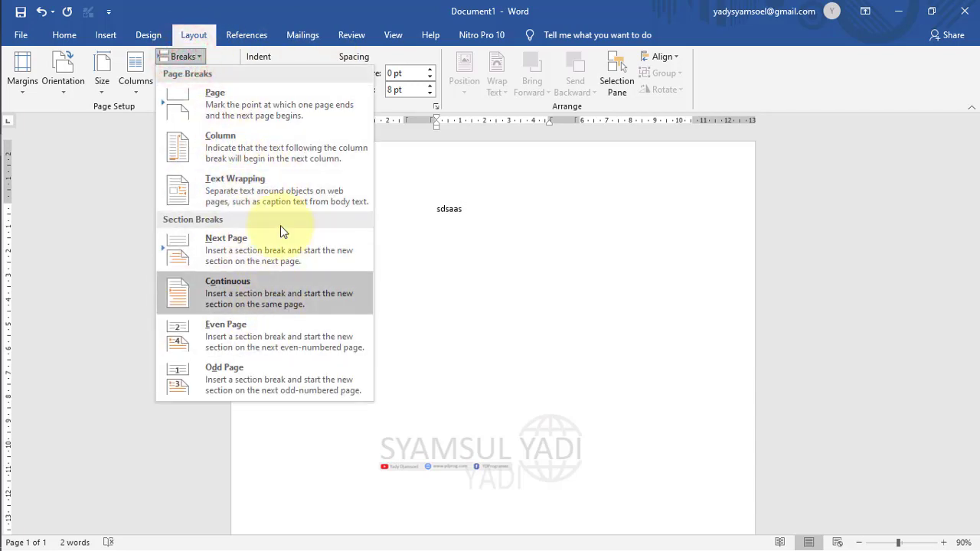
pyautogui.click(268, 138)
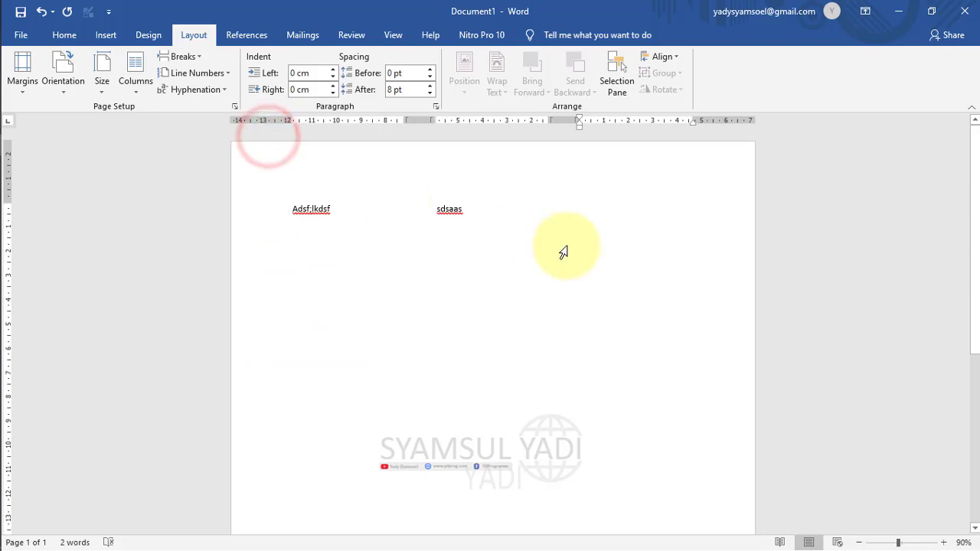
pyautogui.write('sdaaszd')
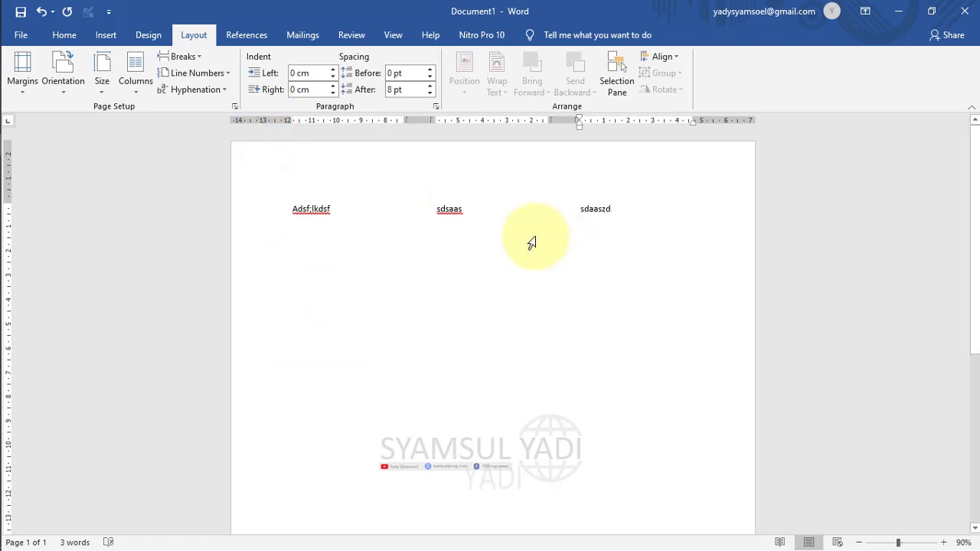
# Replace an undone Next Page break with a Continuous section break and type 'jfhgf'.
pyautogui.click(200, 56)
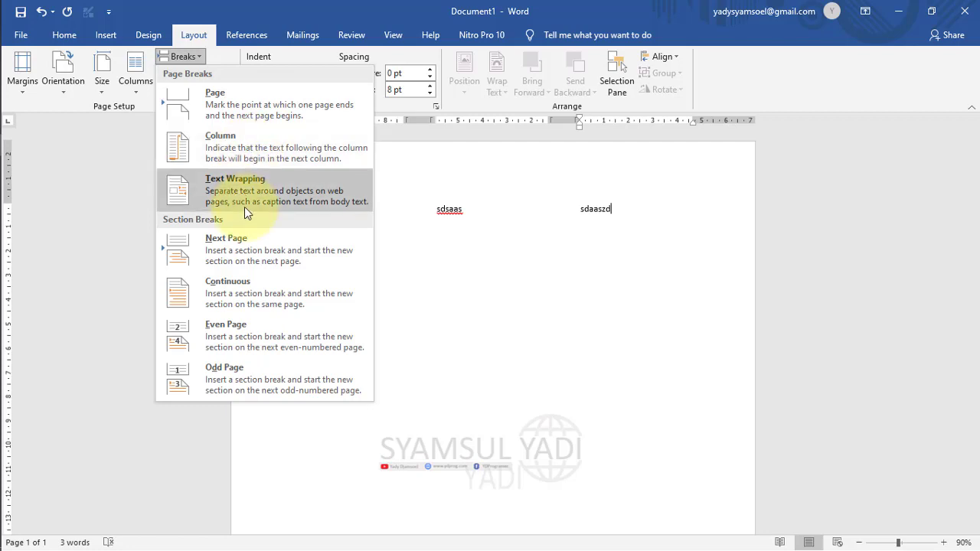
pyautogui.click(234, 251)
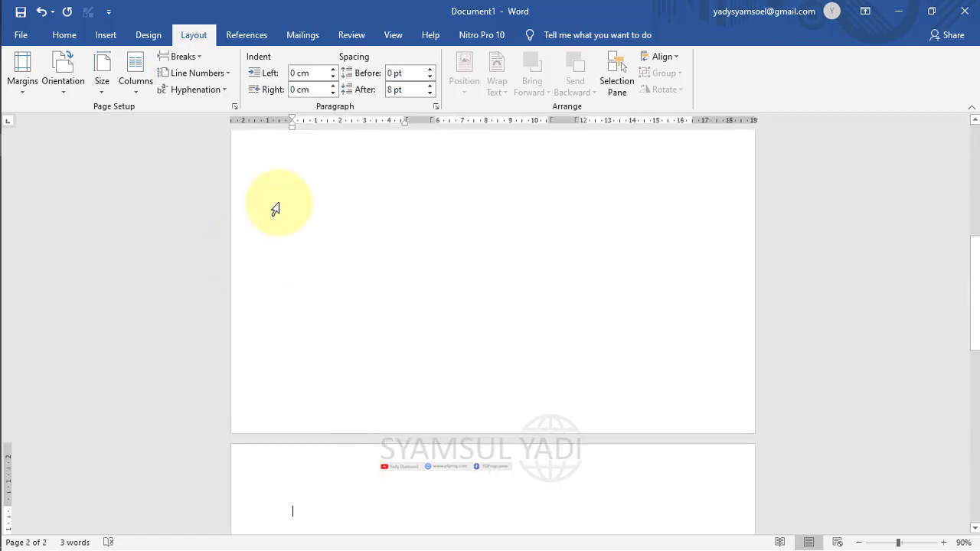
pyautogui.hotkey('ctrl', 'z')
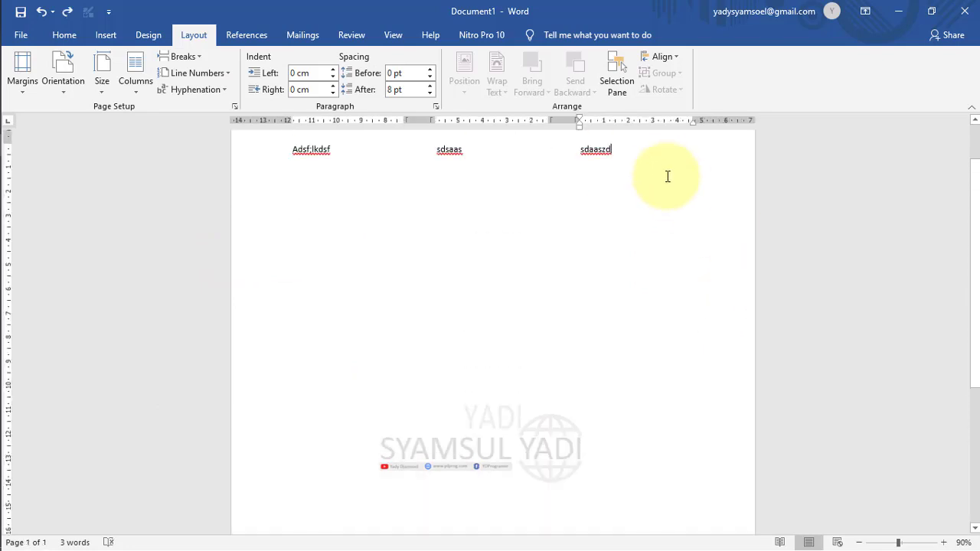
pyautogui.click(187, 58)
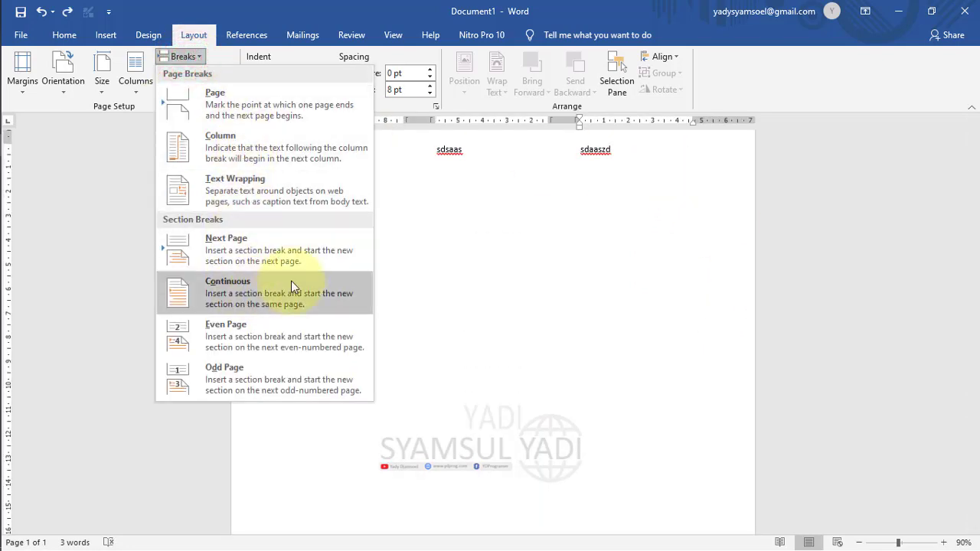
pyautogui.click(256, 300)
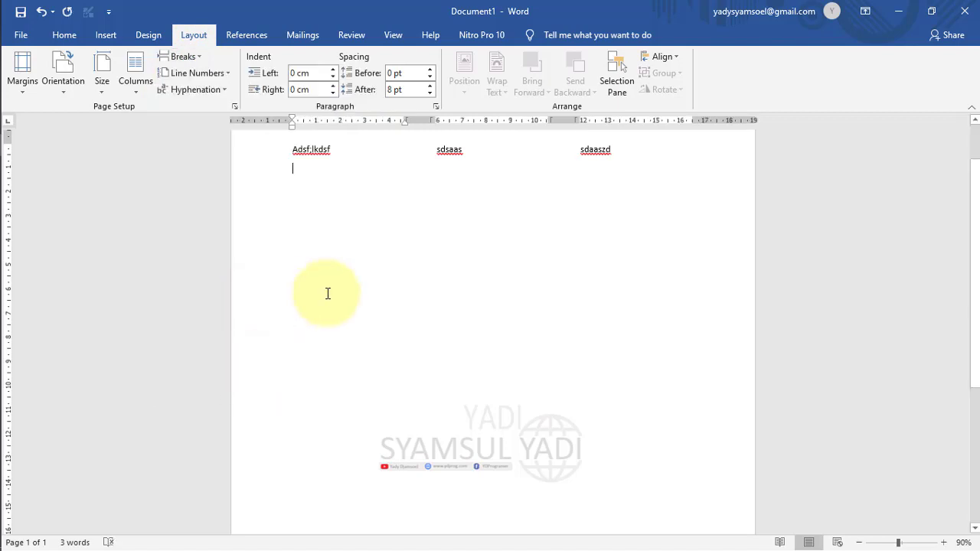
pyautogui.write('jfhgf')
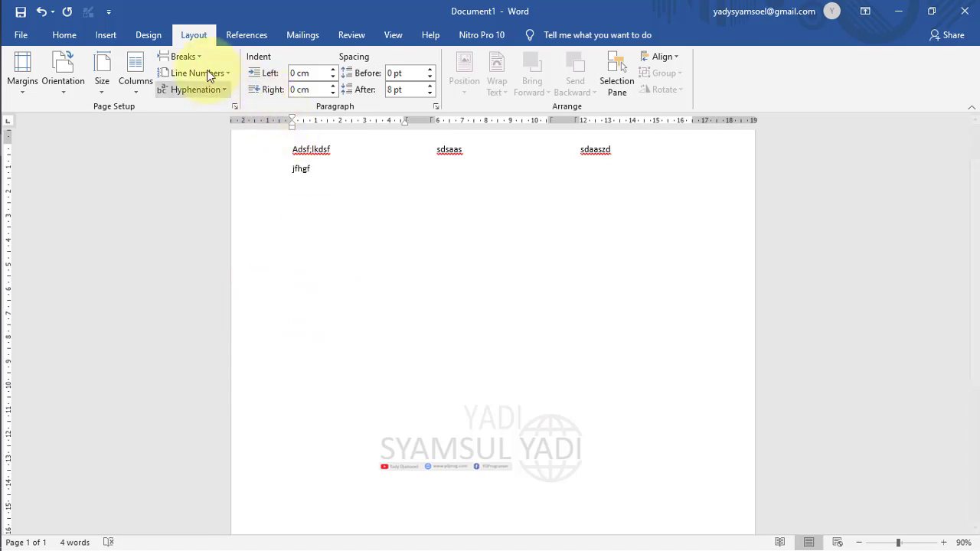
pyautogui.click(193, 55)
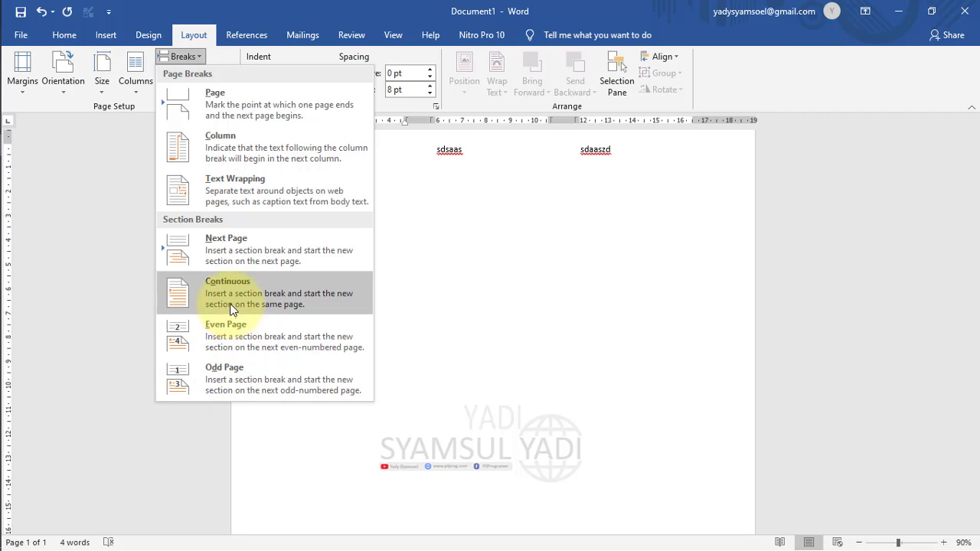
pyautogui.click(497, 249)
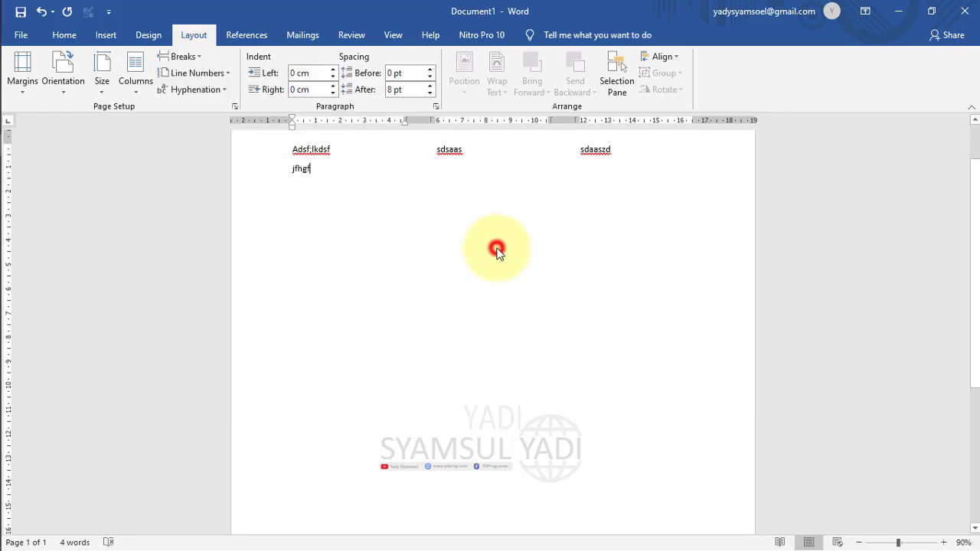
pyautogui.click(212, 75)
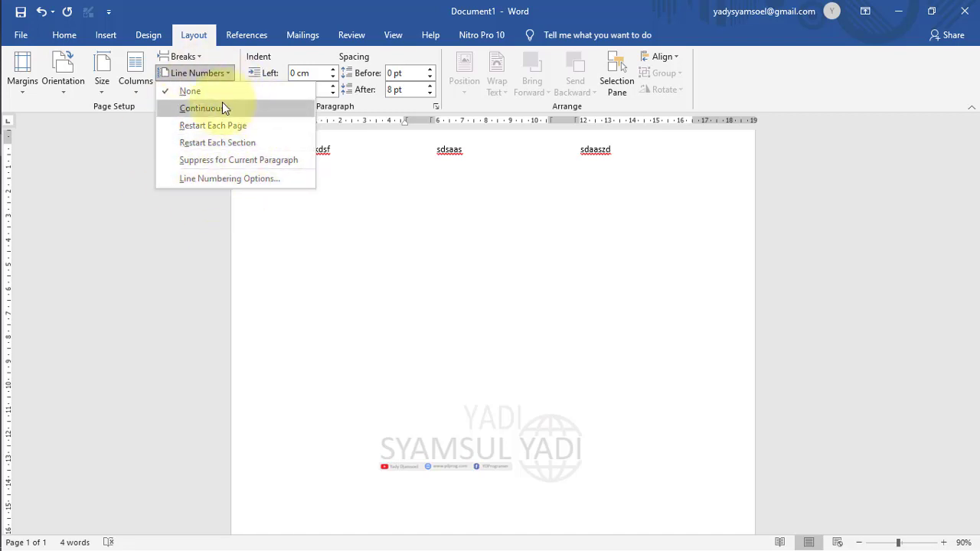
pyautogui.click(271, 261)
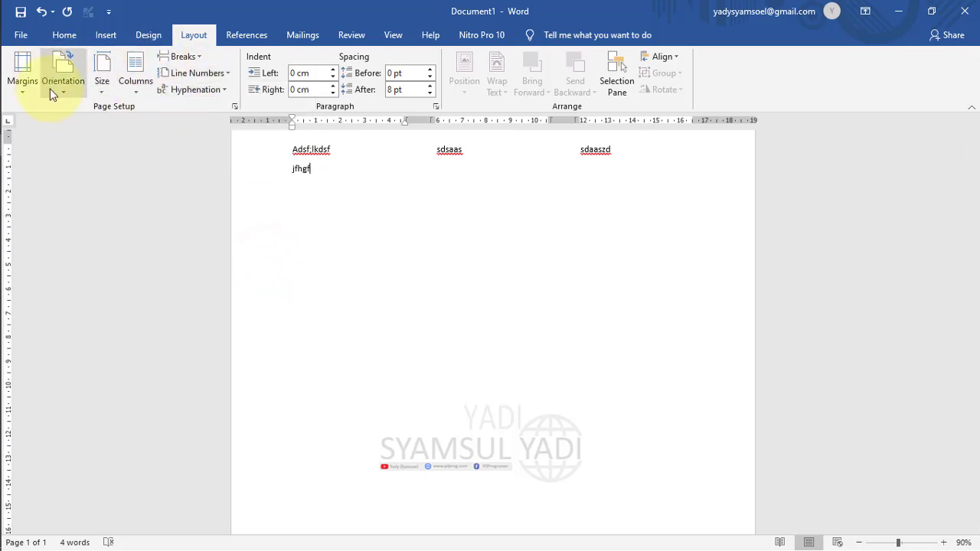
pyautogui.click(212, 74)
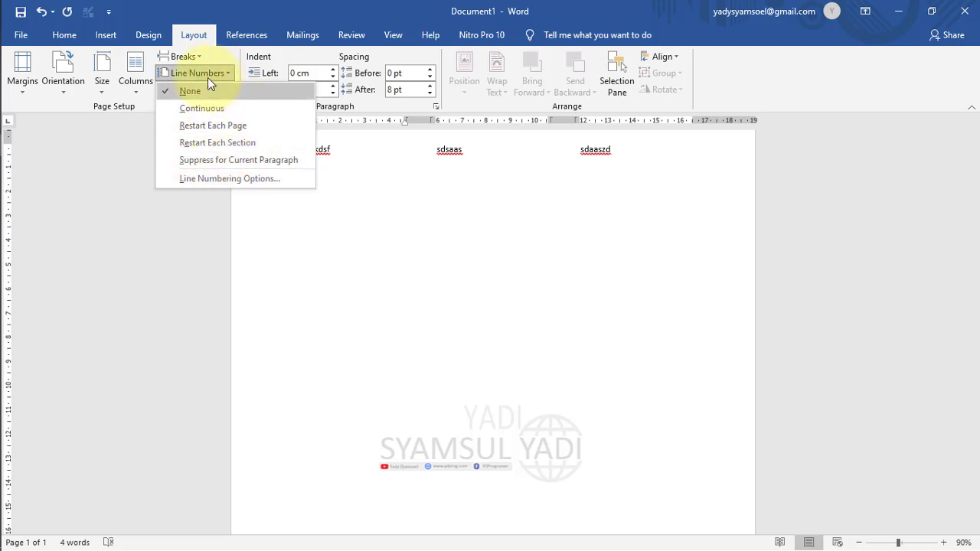
pyautogui.click(373, 210)
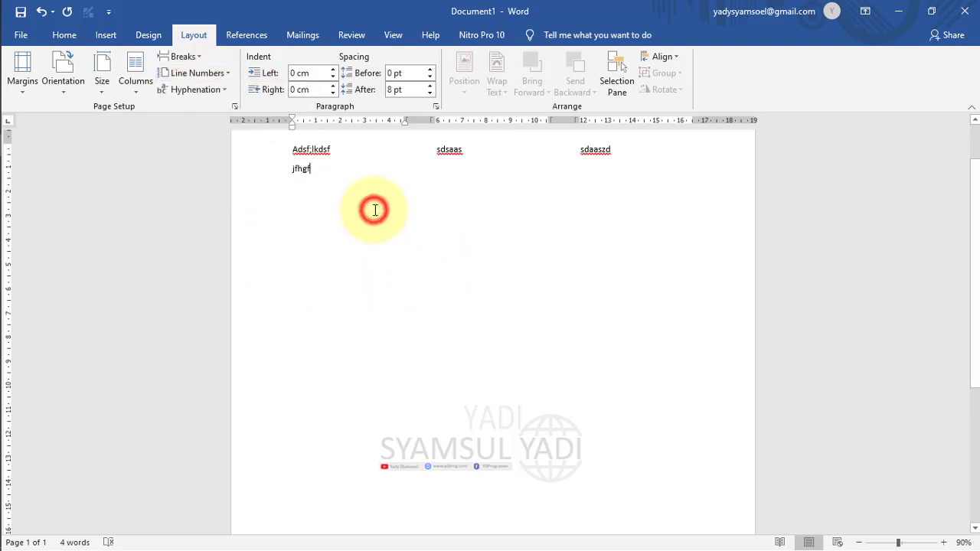
pyautogui.click(219, 91)
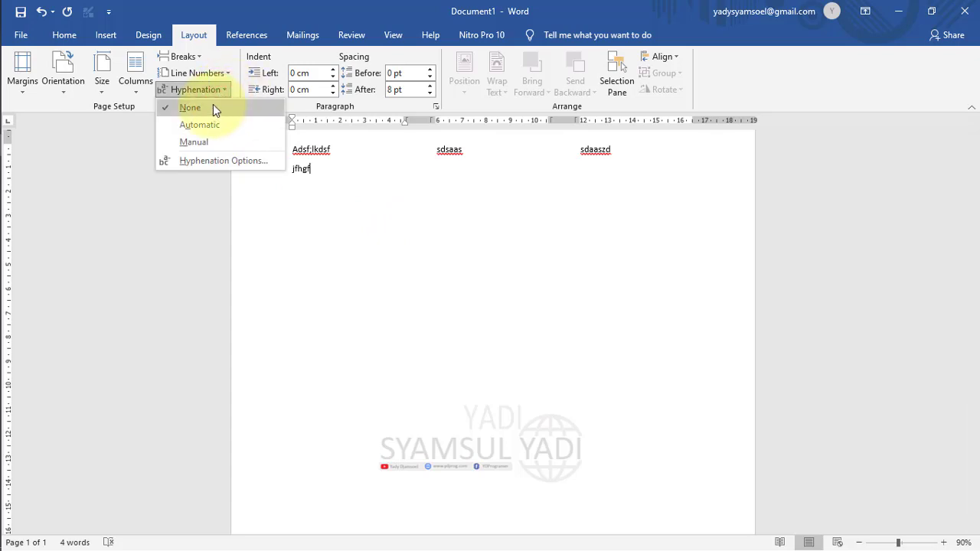
pyautogui.click(385, 264)
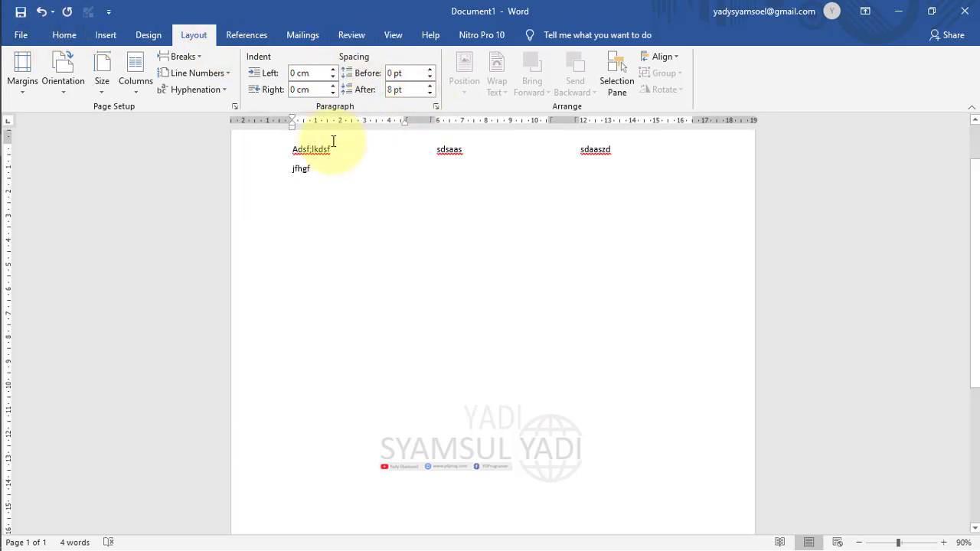
# Check Home's Line and Paragraph Spacing choices without changing the spacing.
pyautogui.click(64, 36)
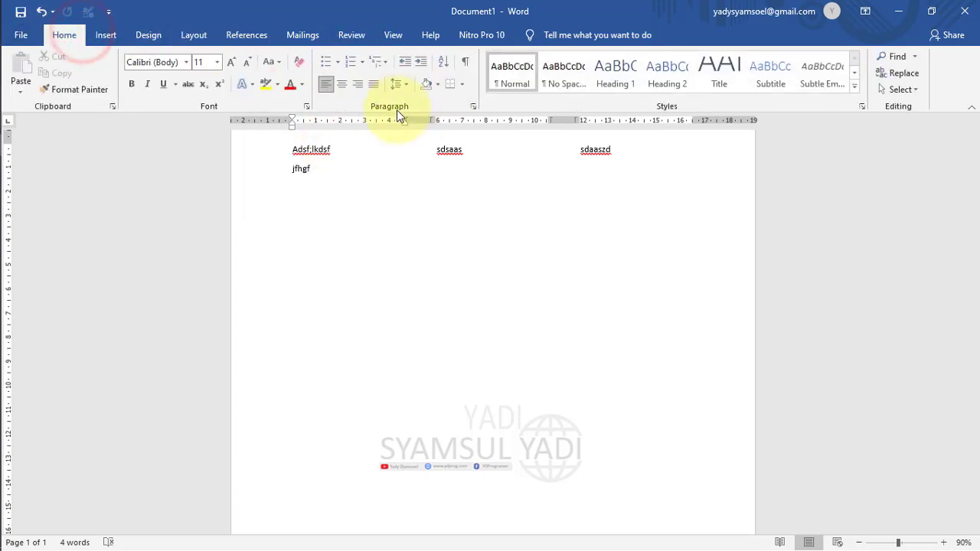
pyautogui.click(399, 84)
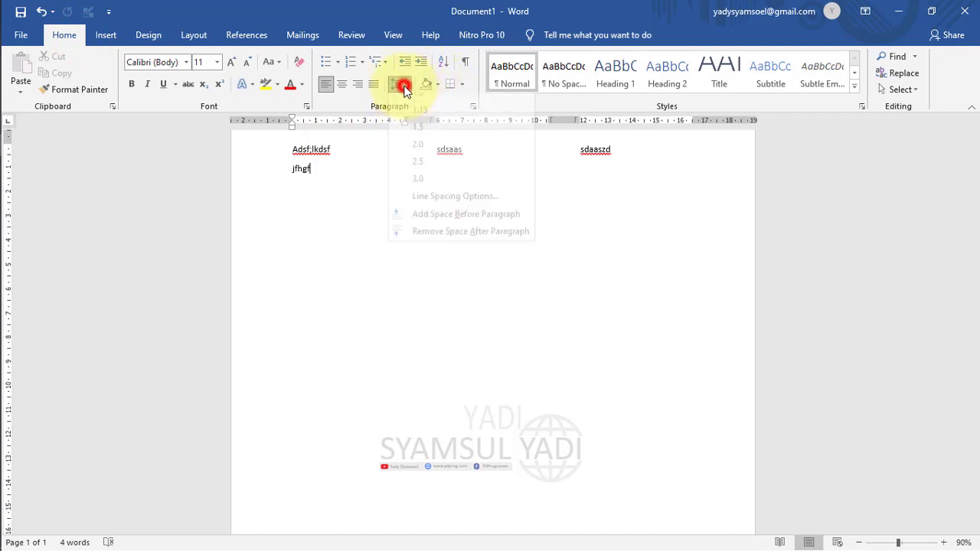
pyautogui.click(400, 85)
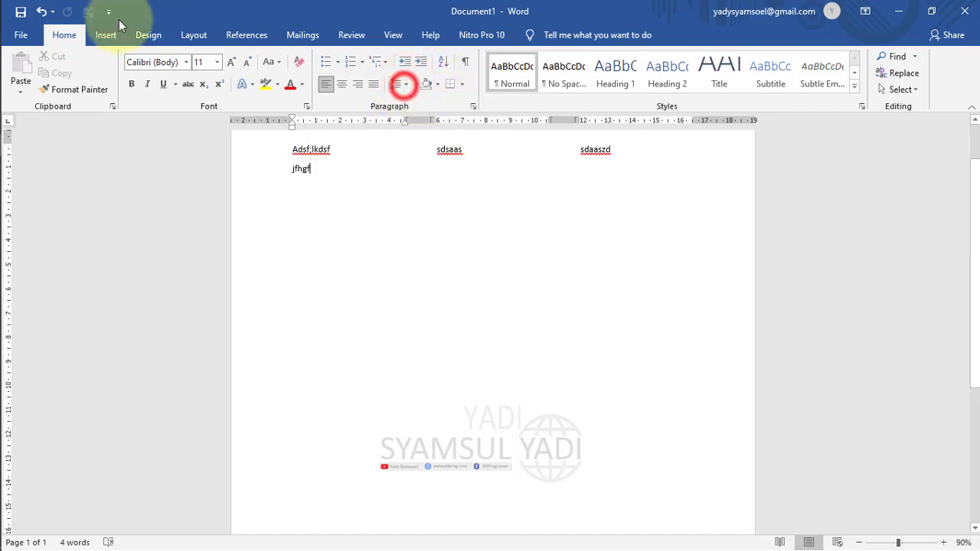
pyautogui.click(193, 36)
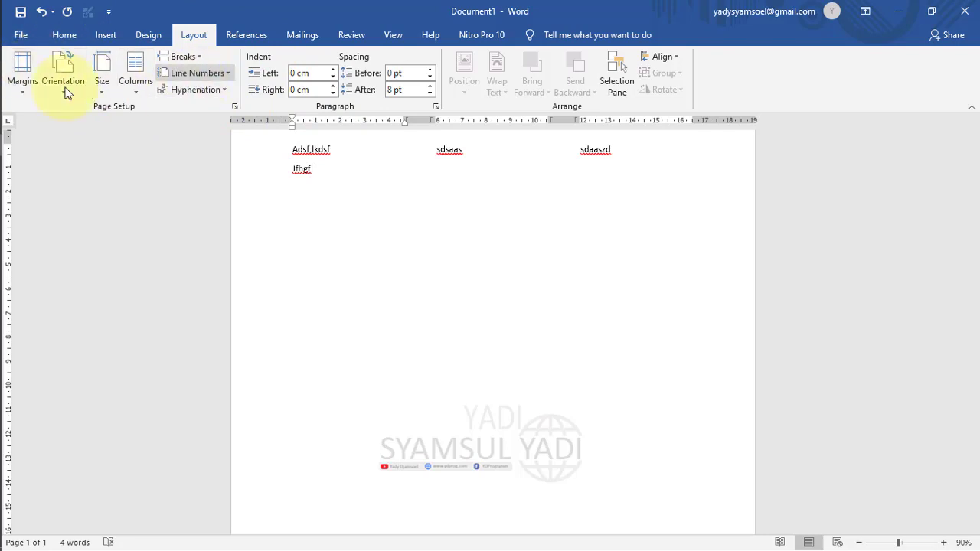
# Review Page Setup's Paper and Layout tabs, keeping Continuous section start, and cancel.
pyautogui.click(234, 107)
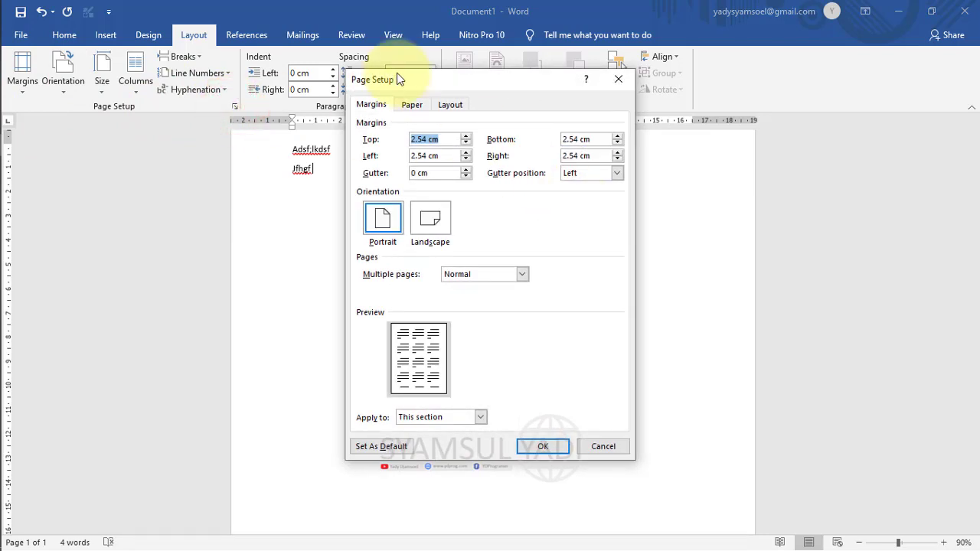
pyautogui.click(620, 83)
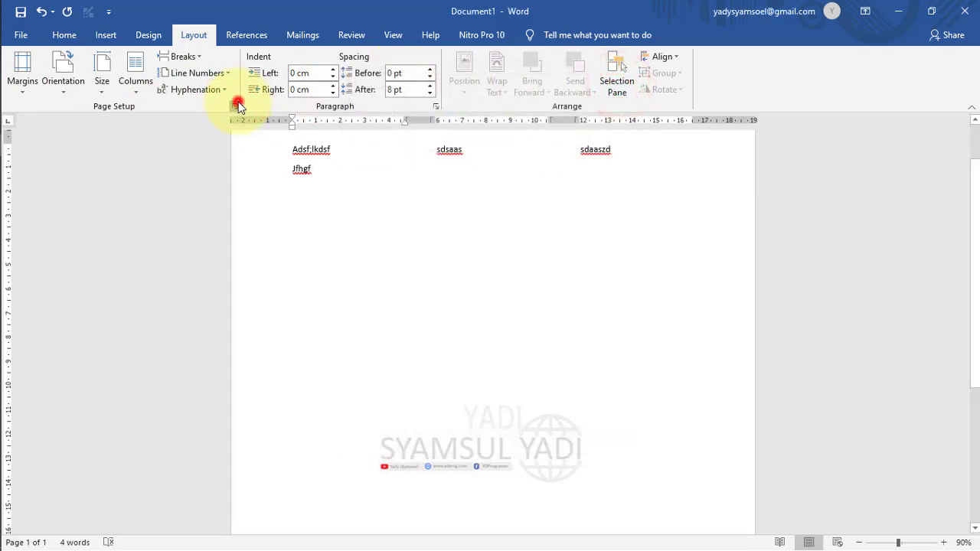
pyautogui.click(236, 104)
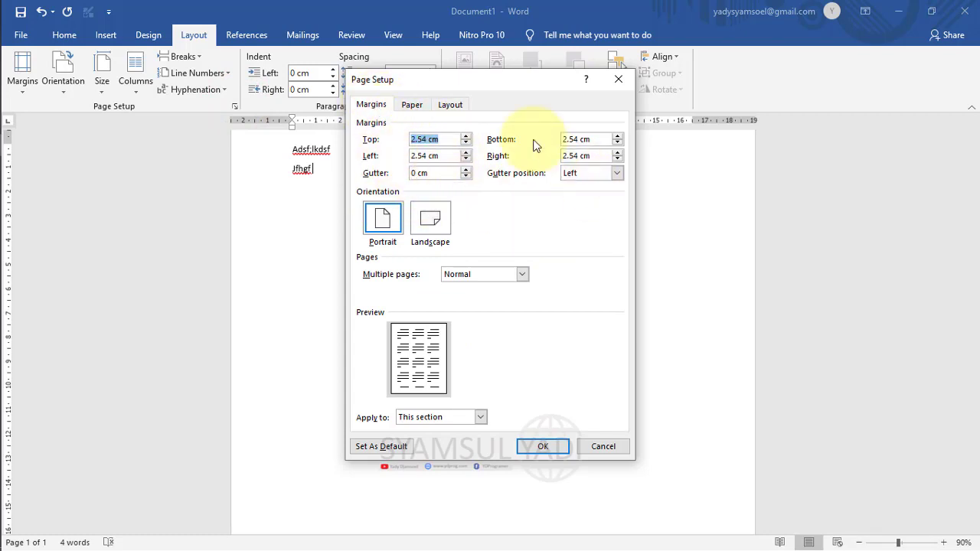
pyautogui.click(413, 105)
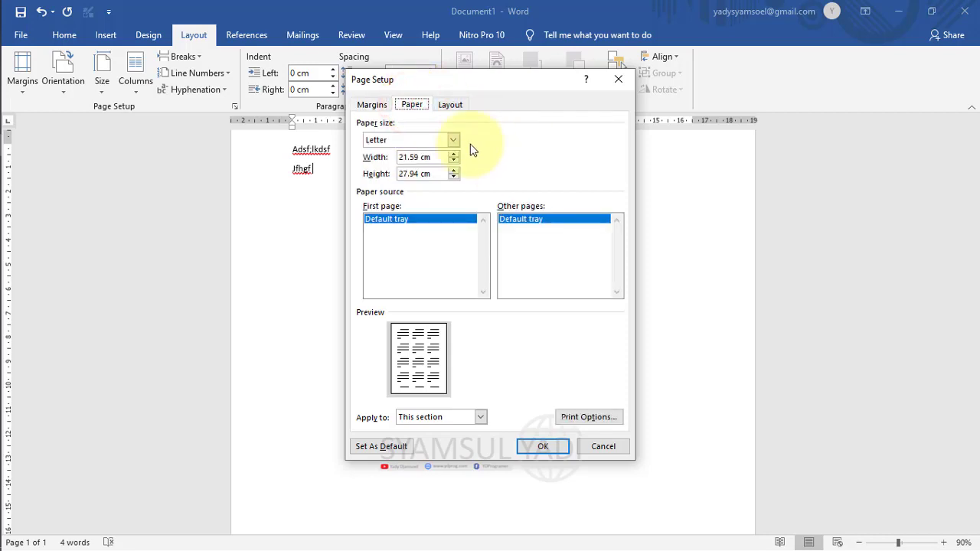
pyautogui.click(449, 105)
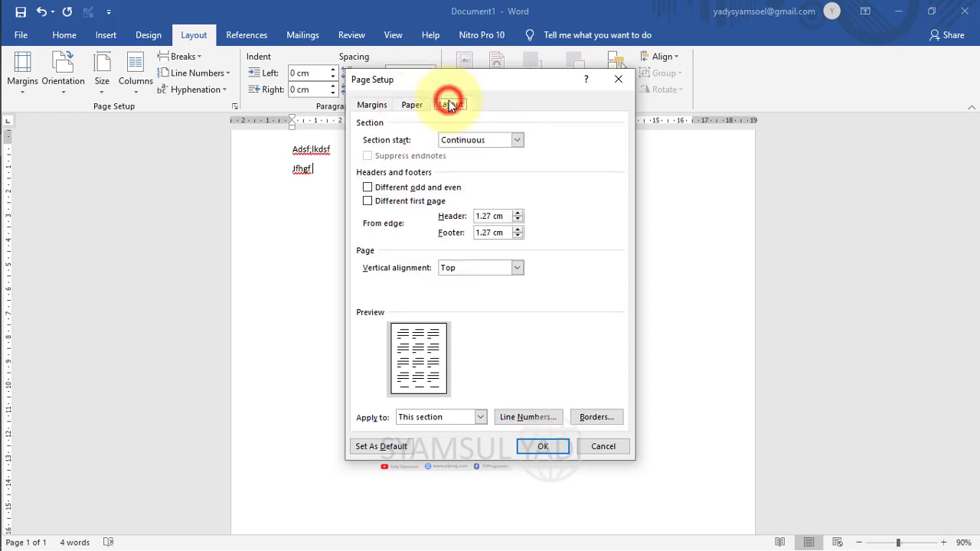
pyautogui.click(504, 138)
pyautogui.click(504, 138)
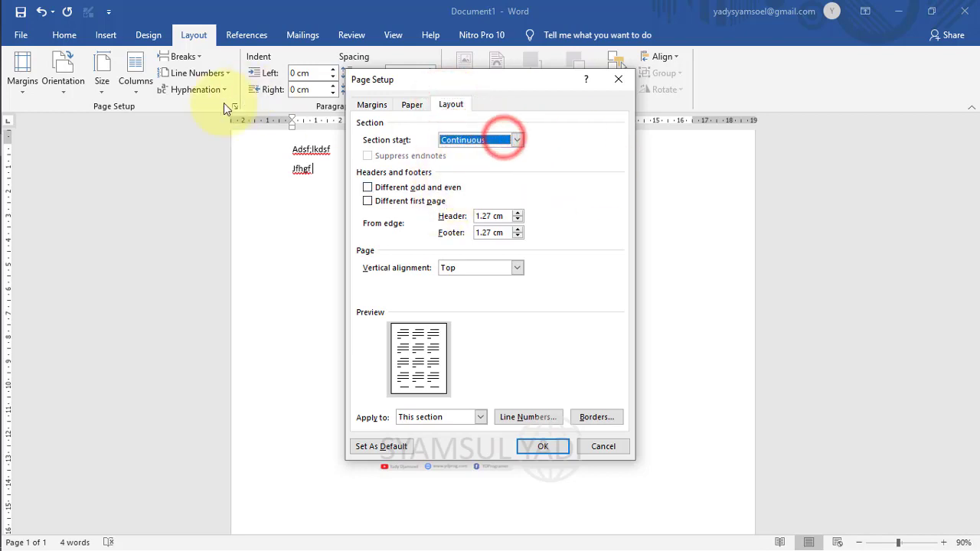
pyautogui.click(491, 139)
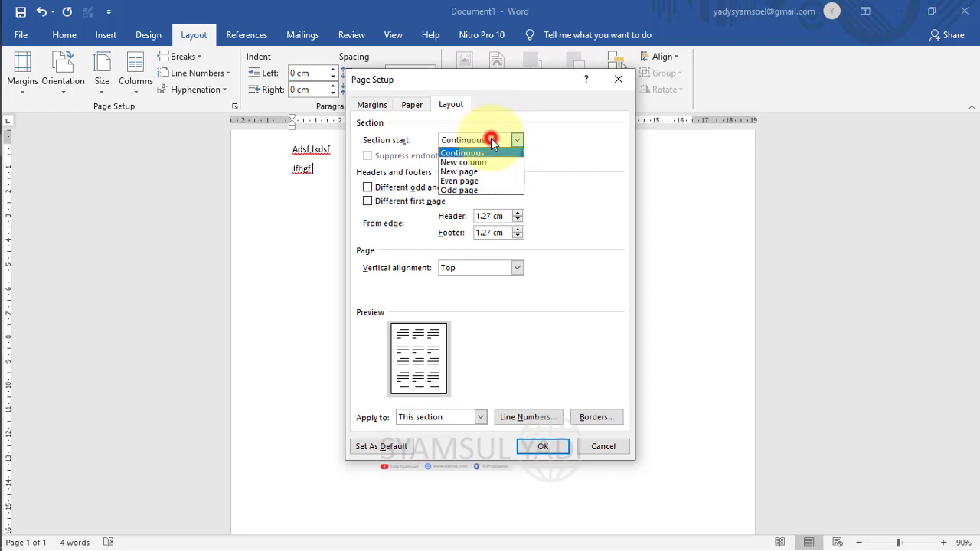
pyautogui.click(491, 139)
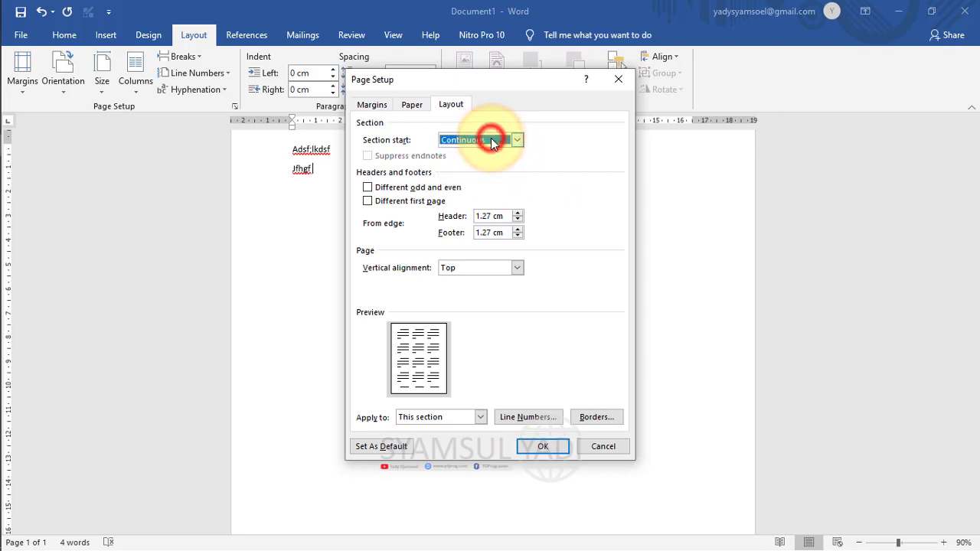
pyautogui.click(581, 447)
pyautogui.click(436, 106)
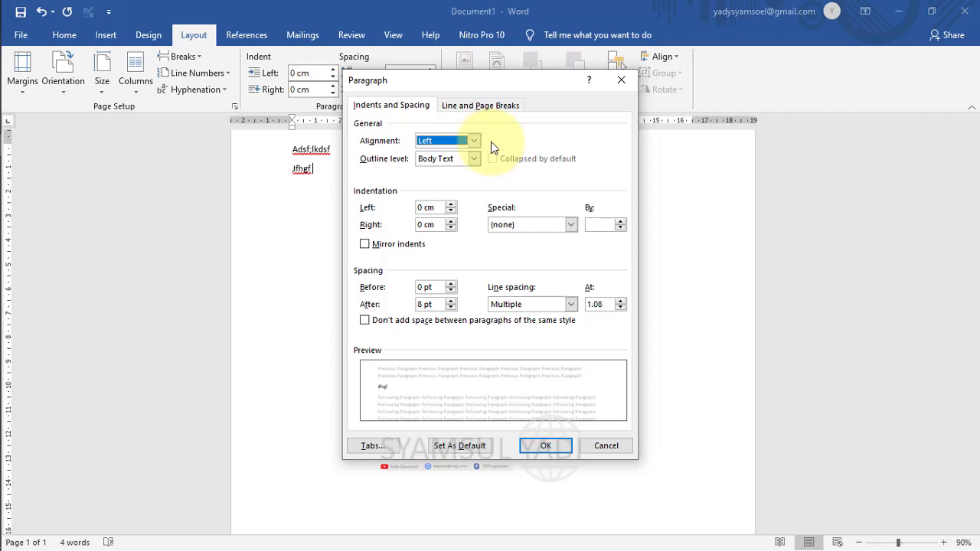
# In the Paragraph dialog, keep alignment Left and outline level Body Text.
pyautogui.click(464, 142)
pyautogui.click(463, 142)
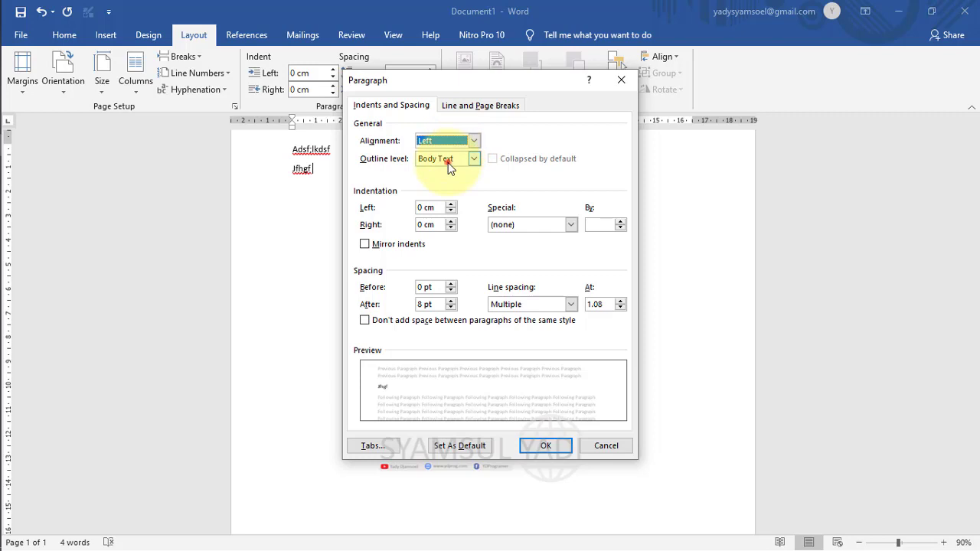
pyautogui.click(448, 162)
pyautogui.click(448, 162)
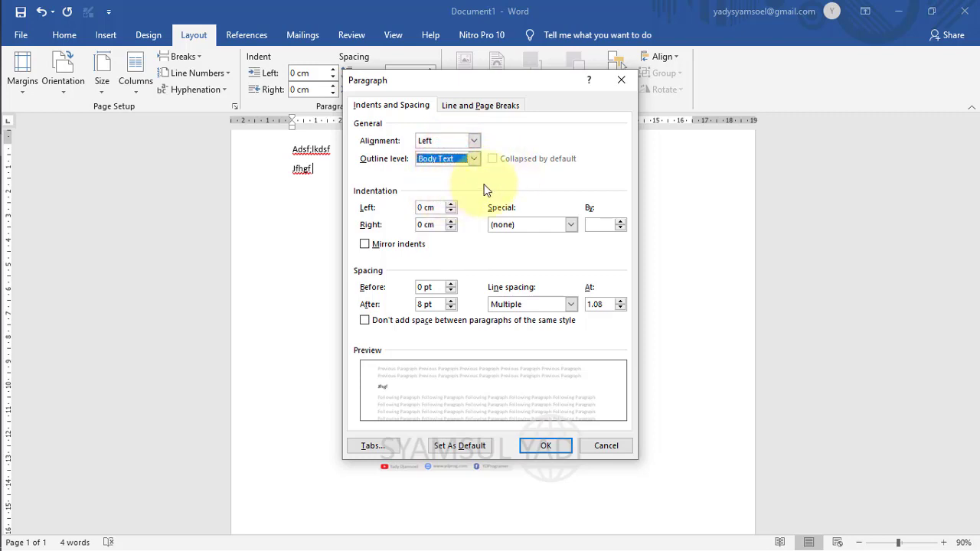
pyautogui.click(460, 181)
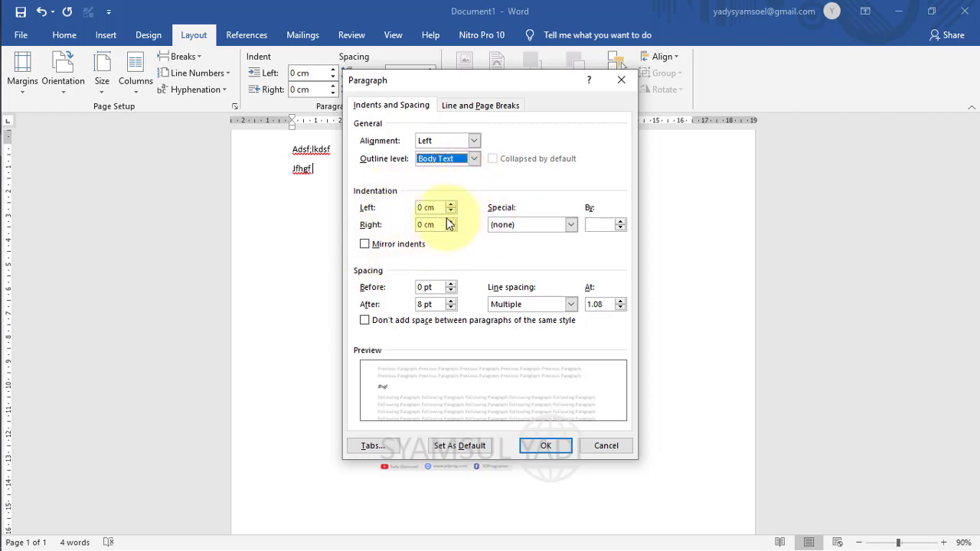
# Set Spacing After to 0 pt, trying 24 pt along the way, and apply.
pyautogui.click(451, 307)
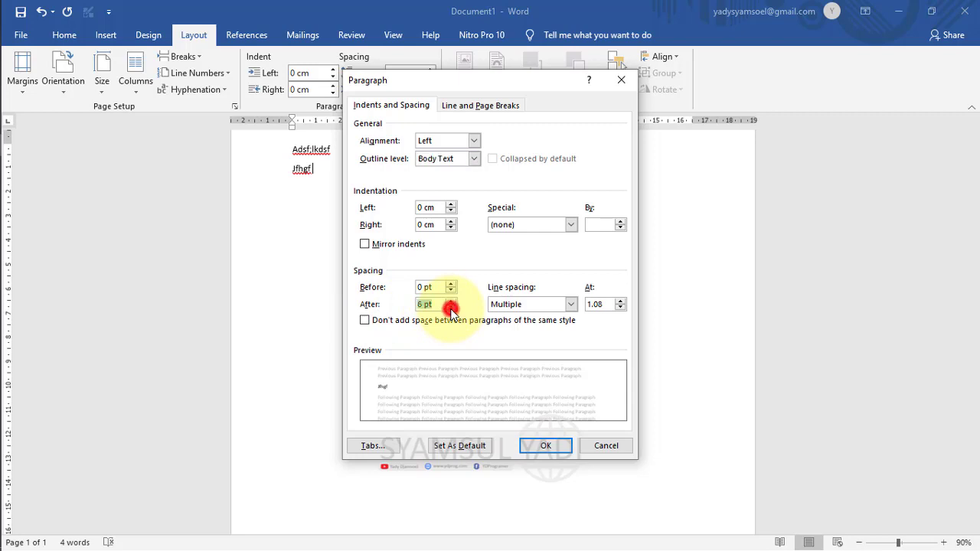
pyautogui.click(451, 307)
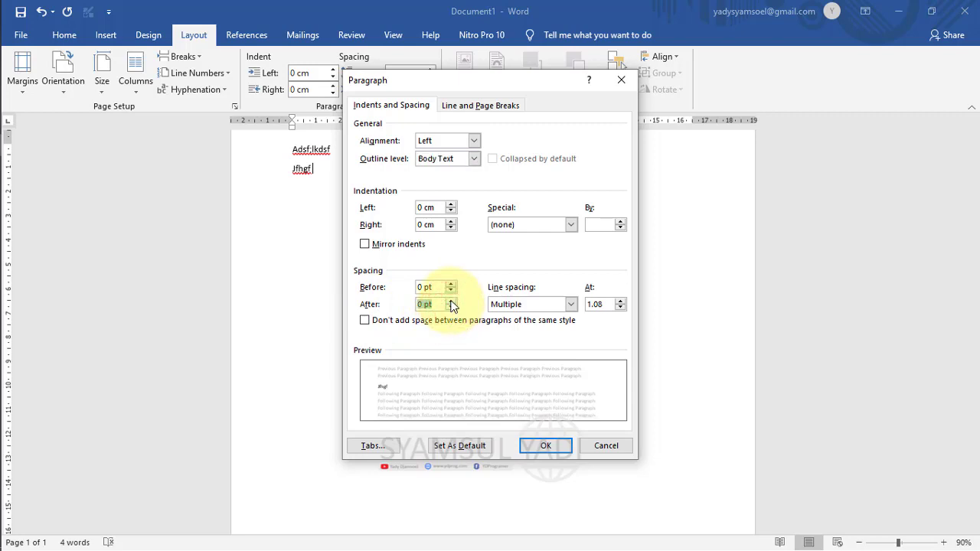
pyautogui.click(451, 300)
pyautogui.click(451, 300)
pyautogui.click(451, 300)
pyautogui.click(451, 300)
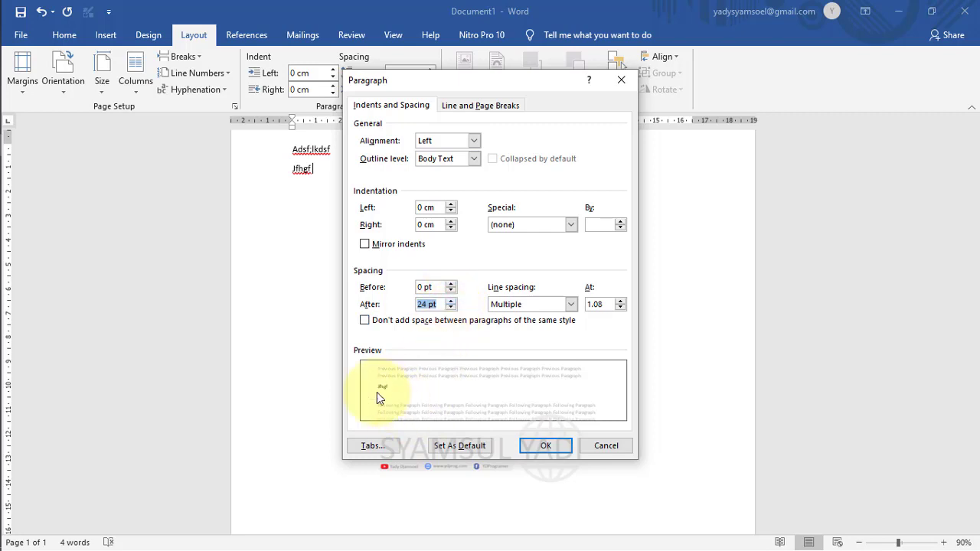
pyautogui.click(451, 308)
pyautogui.click(451, 308)
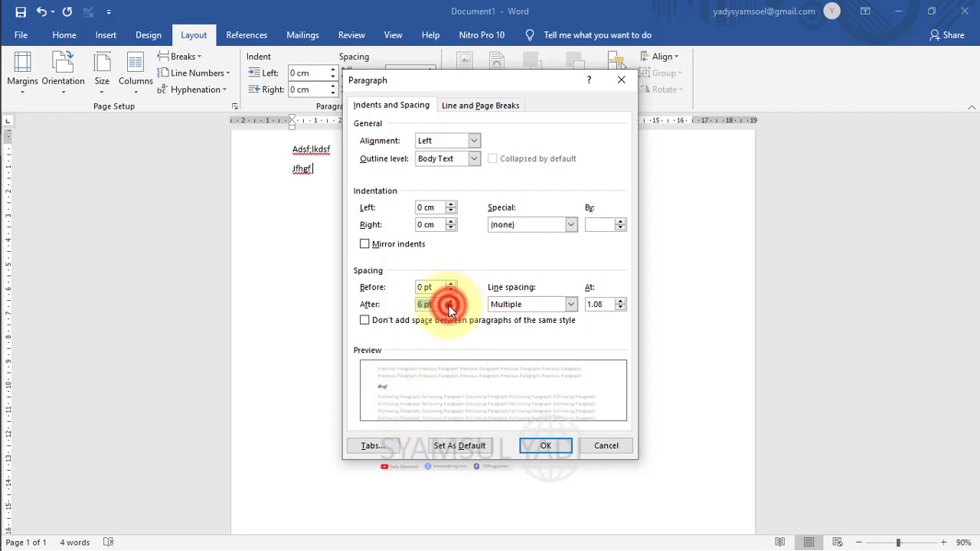
pyautogui.click(451, 307)
pyautogui.click(451, 308)
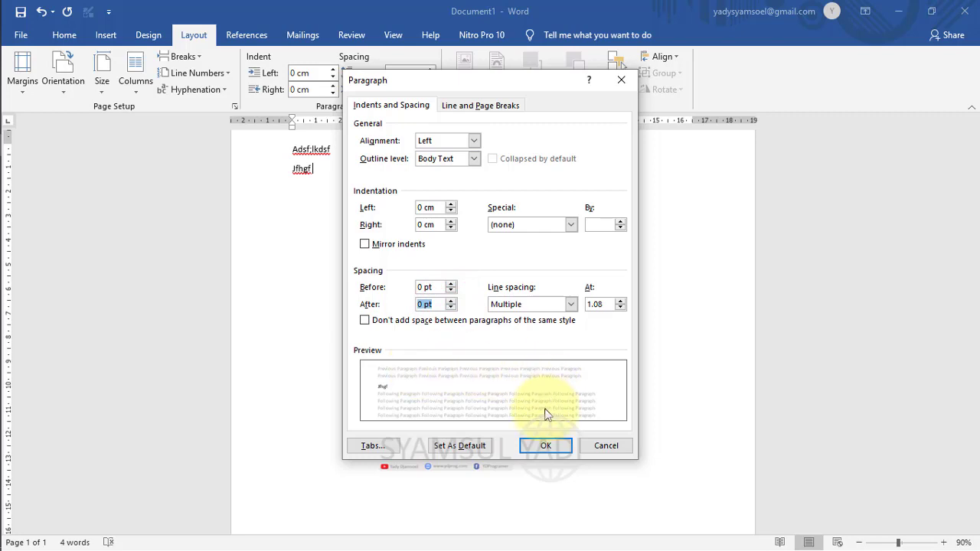
pyautogui.click(539, 444)
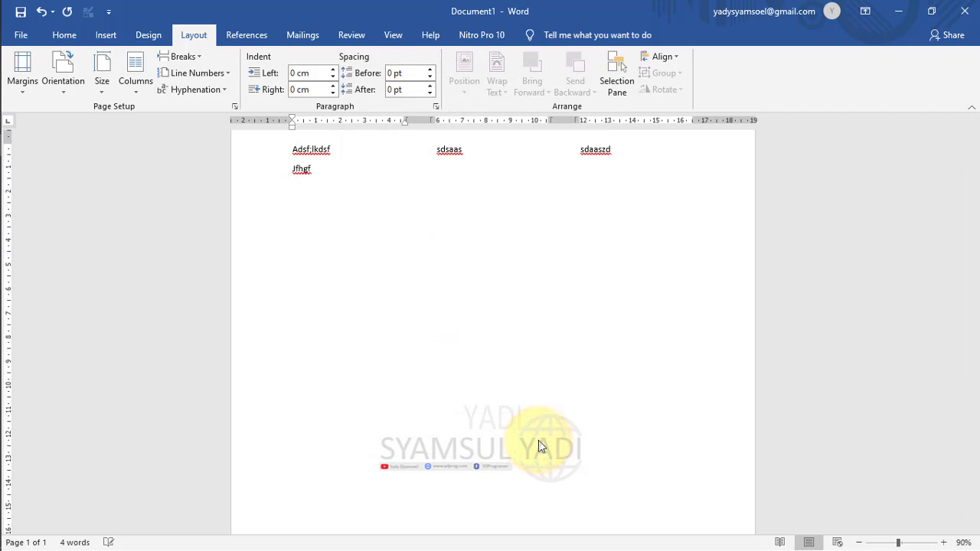
# Raise spacing after to 24 pt, then browse the Paragraph dialog's tabs and cancel.
pyautogui.click(430, 85)
pyautogui.click(431, 86)
pyautogui.click(430, 86)
pyautogui.click(430, 86)
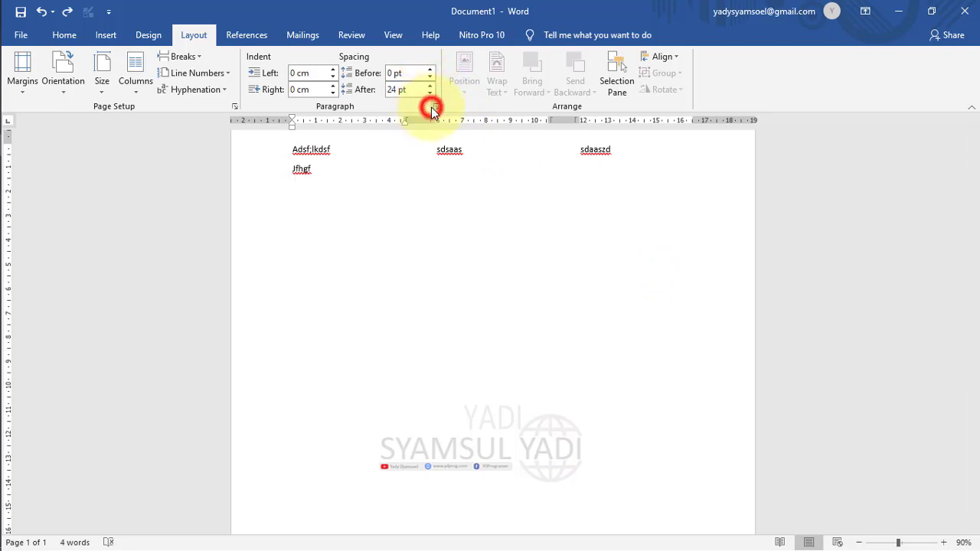
pyautogui.click(433, 108)
pyautogui.click(469, 106)
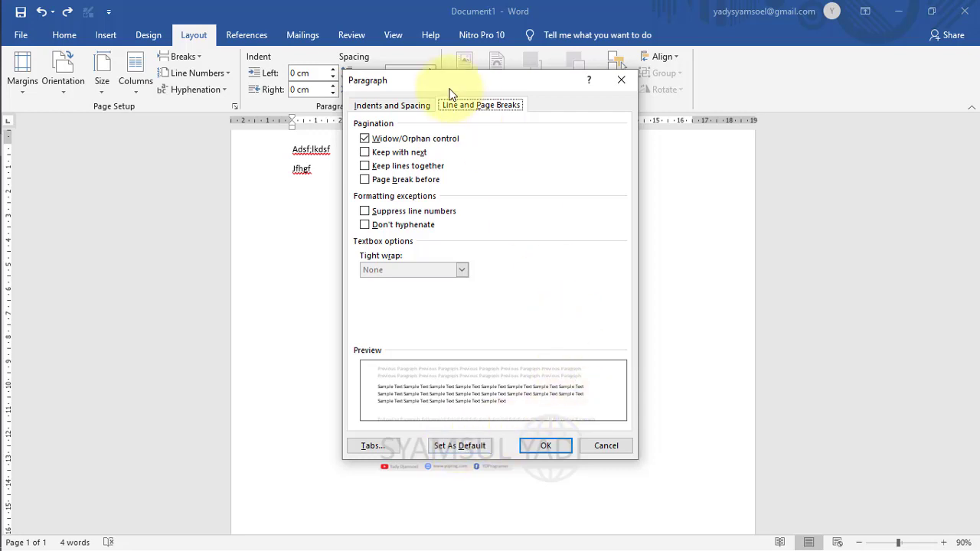
pyautogui.click(398, 106)
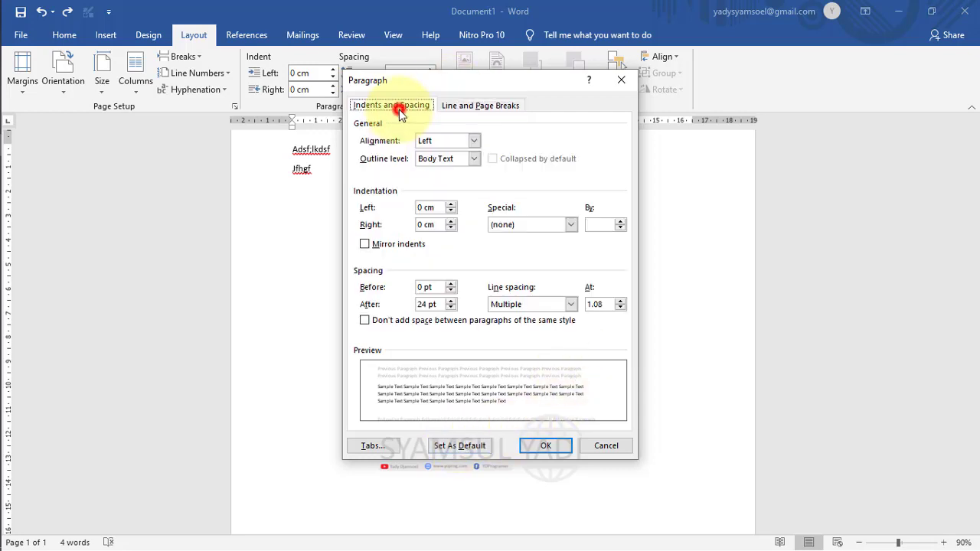
pyautogui.click(595, 444)
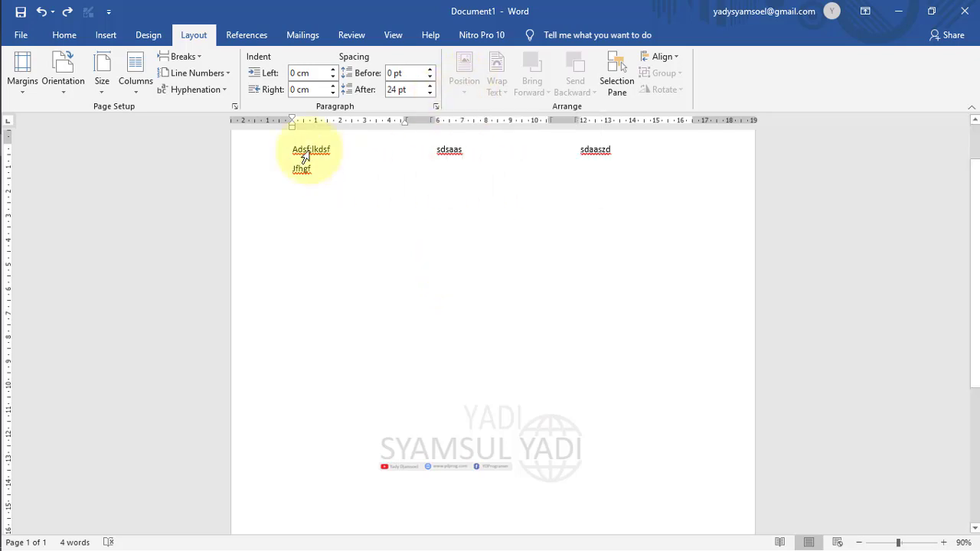
# Insert the cyan picture from this device below the Jfhgf line.
pyautogui.click(106, 34)
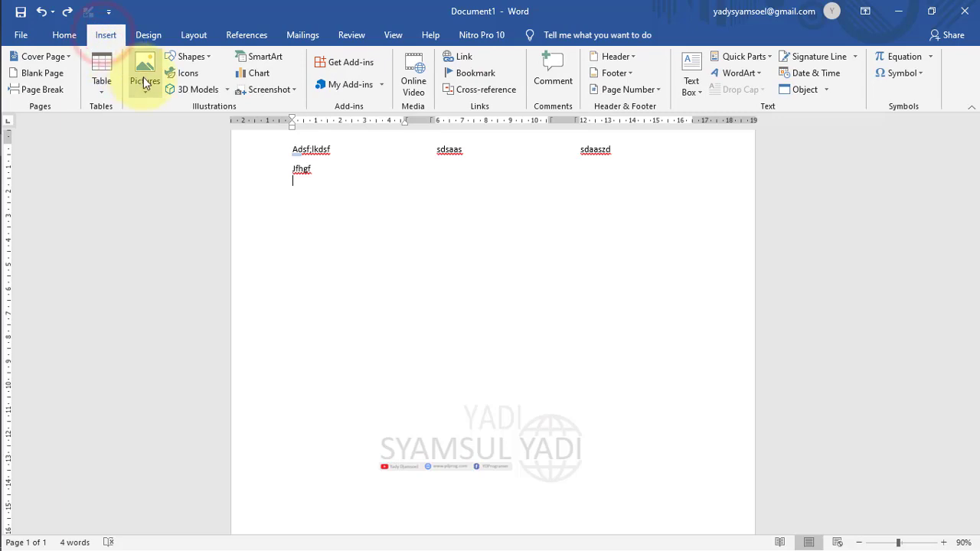
pyautogui.click(144, 72)
pyautogui.click(163, 126)
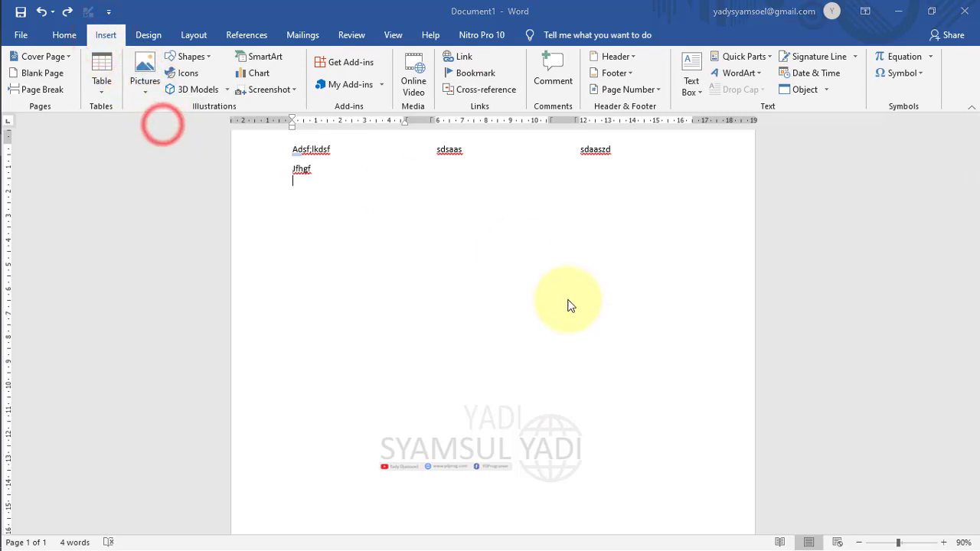
pyautogui.doubleClick(427, 211)
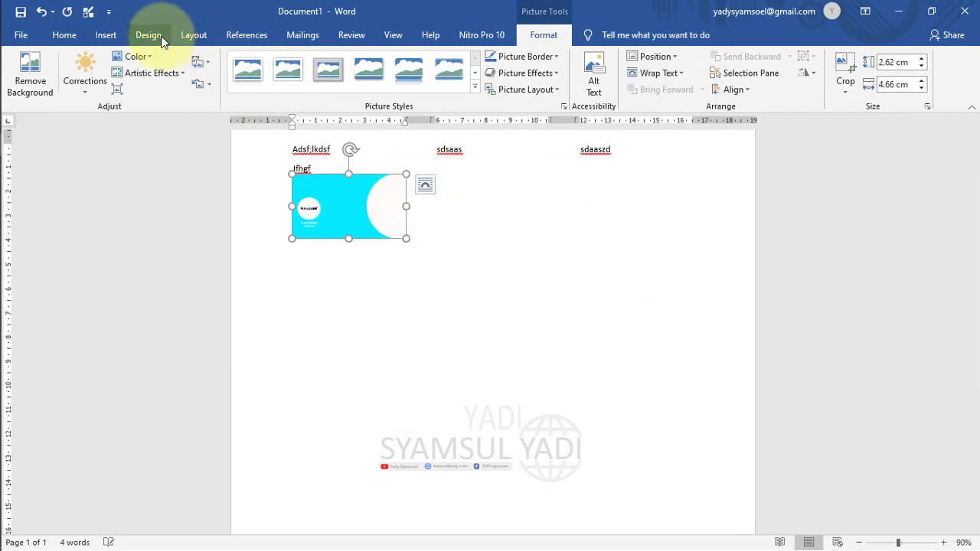
# Look over the picture's Position choices on the Layout tab without applying any.
pyautogui.click(196, 36)
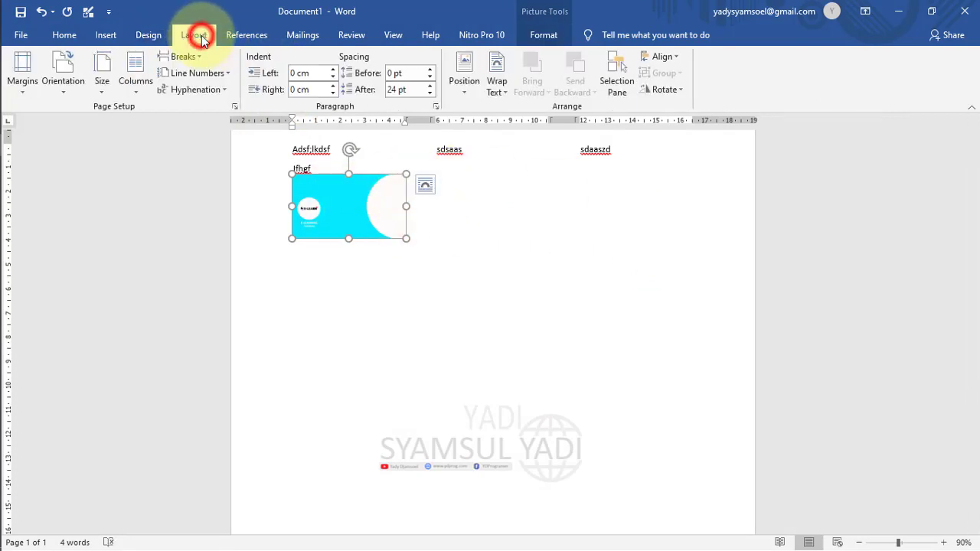
pyautogui.click(466, 91)
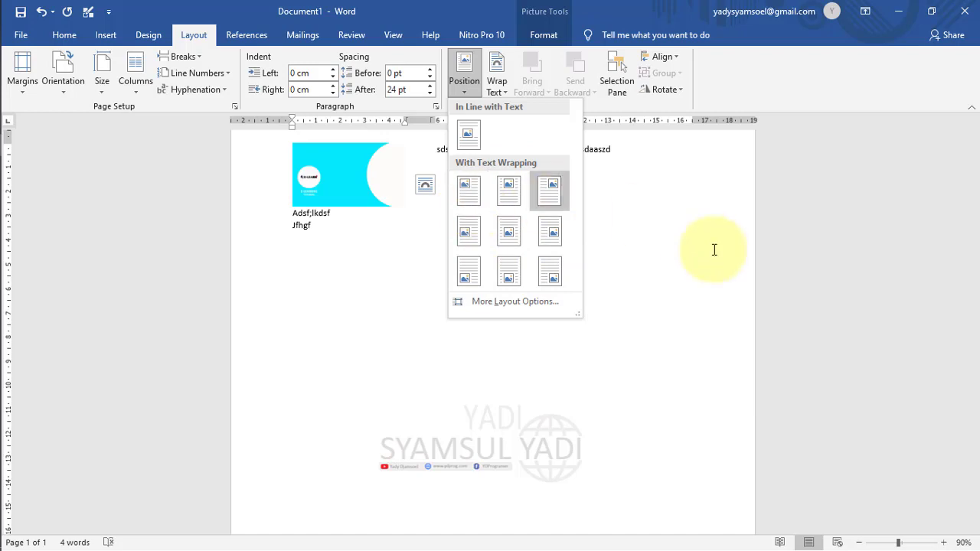
pyautogui.click(684, 237)
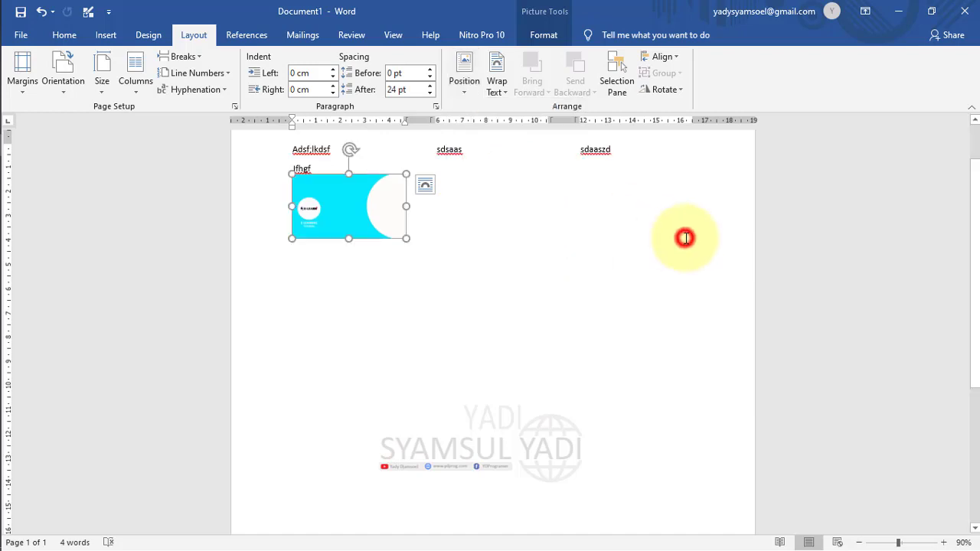
pyautogui.click(495, 69)
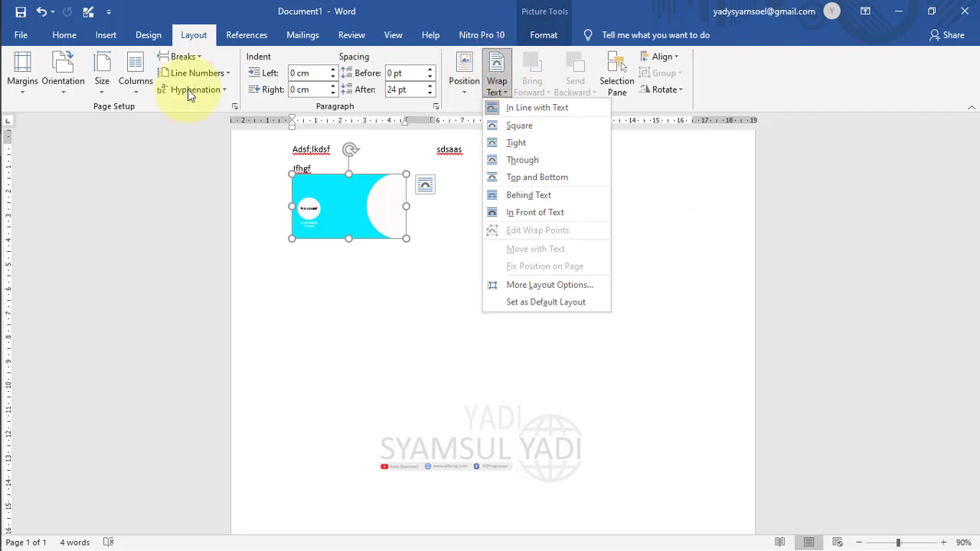
# Set the picture's wrapping to In Front of Text and drag it near the page centre.
pyautogui.click(377, 208)
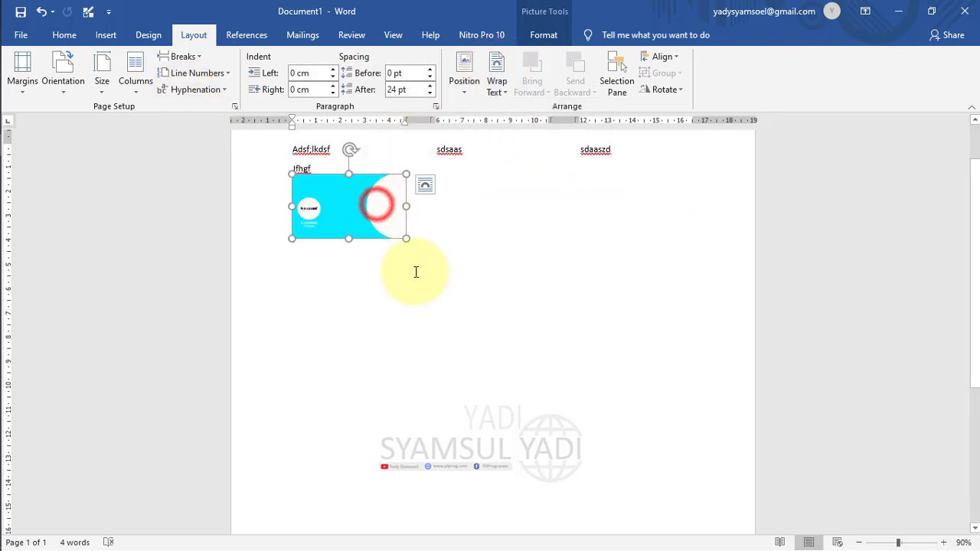
pyautogui.click(510, 94)
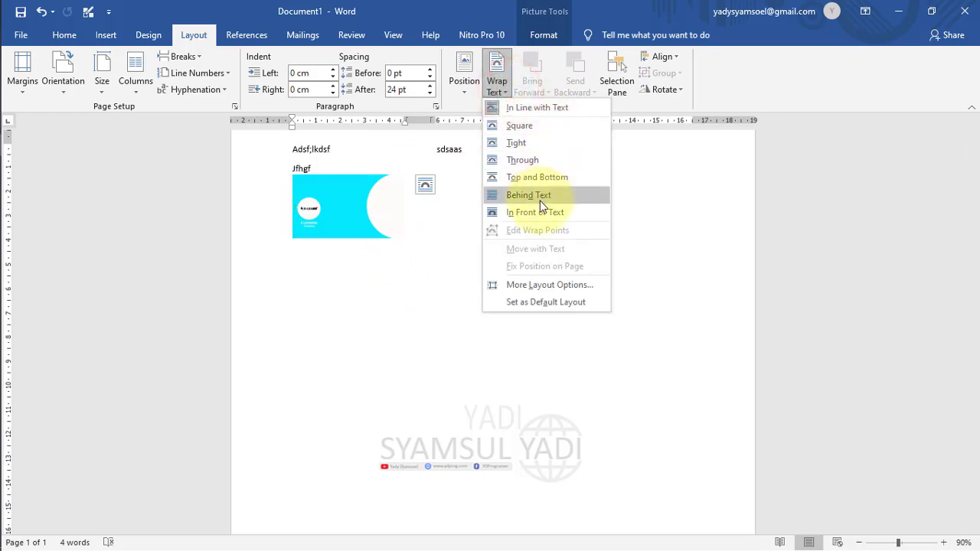
pyautogui.click(539, 211)
pyautogui.moveTo(337, 214); pyautogui.dragTo(546, 309)
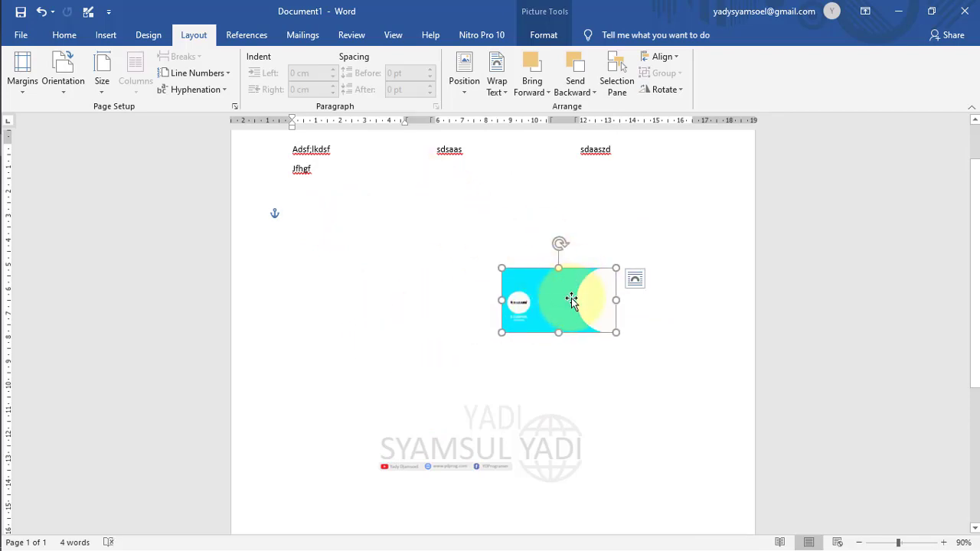
pyautogui.moveTo(547, 280); pyautogui.dragTo(463, 244)
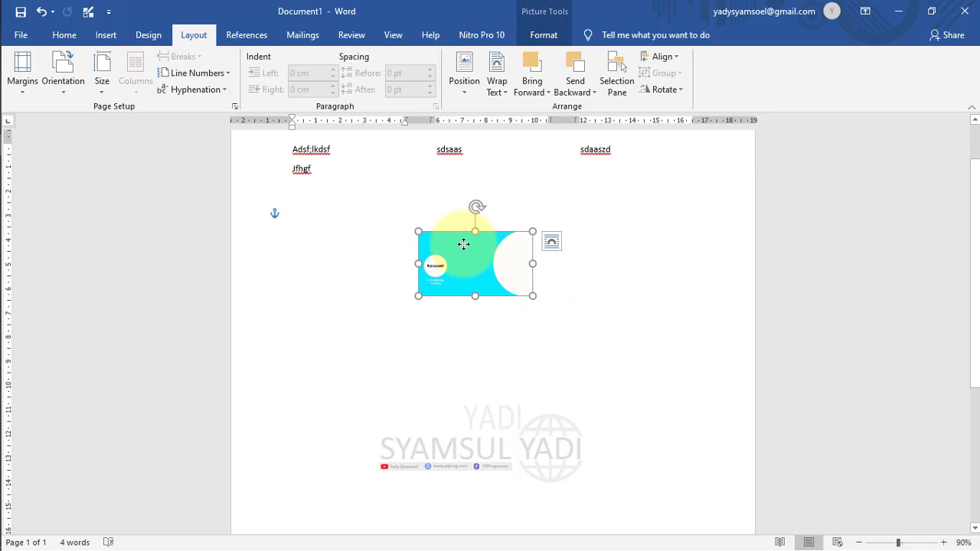
pyautogui.click(533, 87)
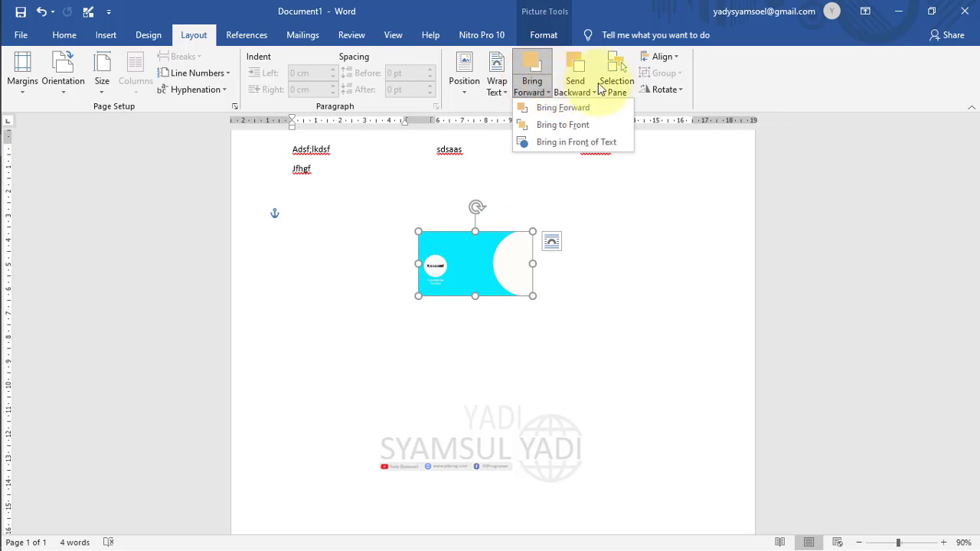
# Open the Selection pane listing Picture 2 and the watermark object.
pyautogui.click(615, 83)
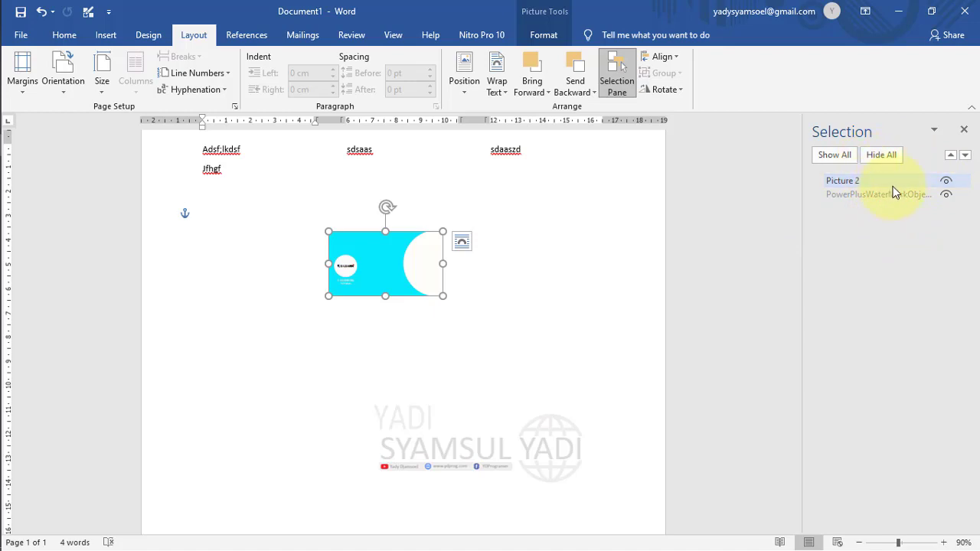
# Hide and reshow Picture 2, nudge the picture left, and show all objects.
pyautogui.click(945, 184)
pyautogui.click(945, 184)
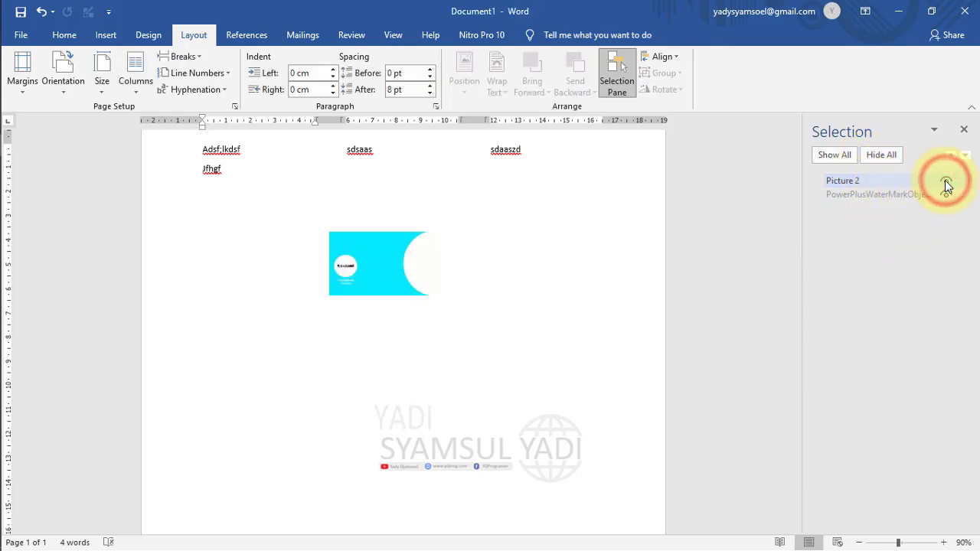
pyautogui.click(427, 259)
pyautogui.moveTo(427, 259); pyautogui.dragTo(361, 254)
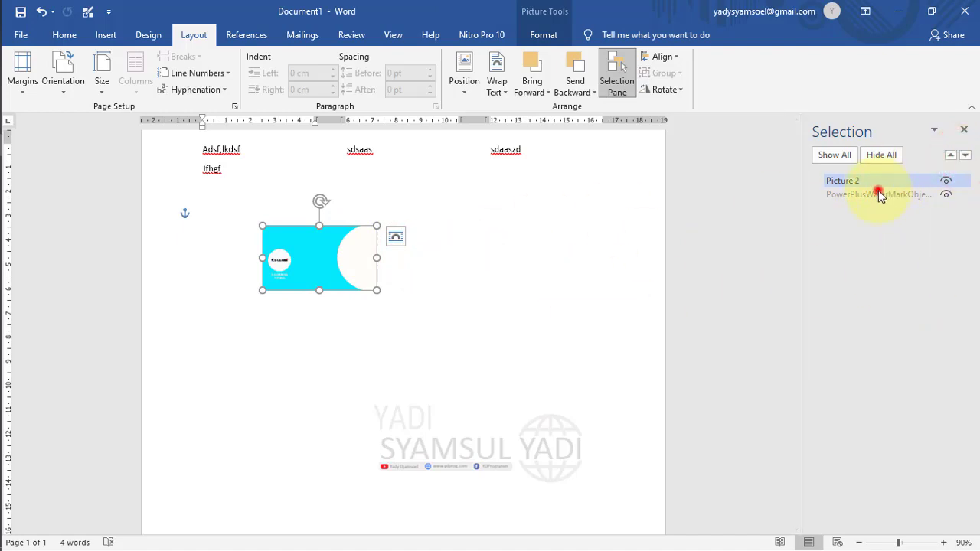
pyautogui.click(946, 194)
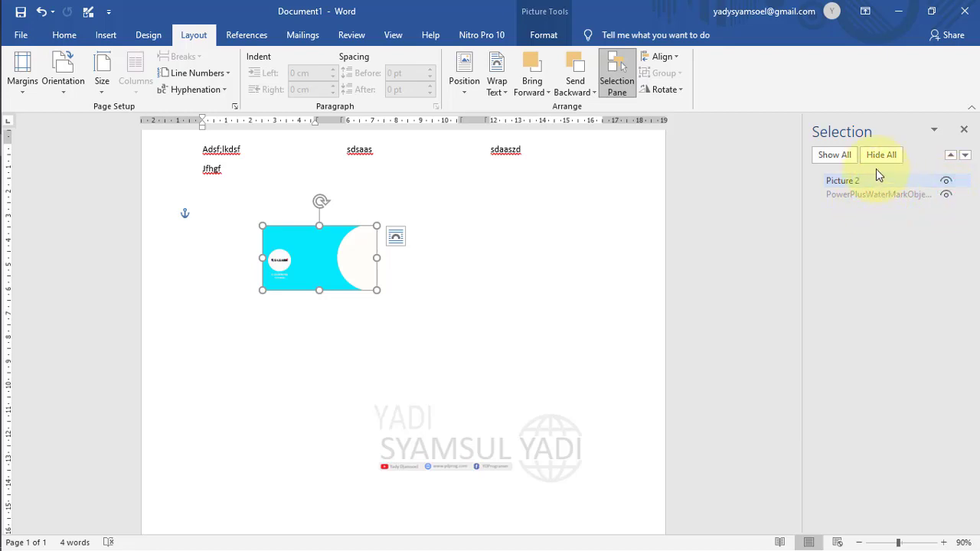
pyautogui.click(842, 157)
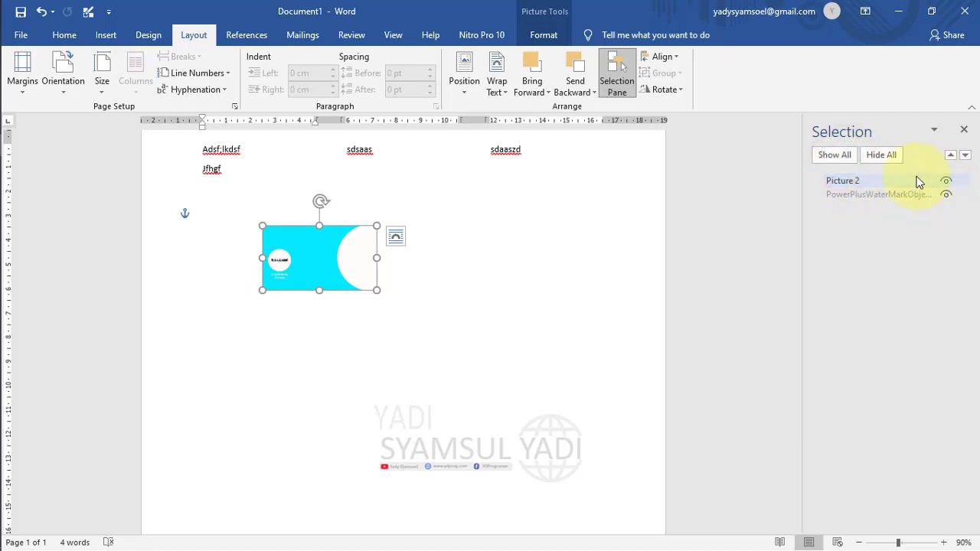
pyautogui.click(575, 249)
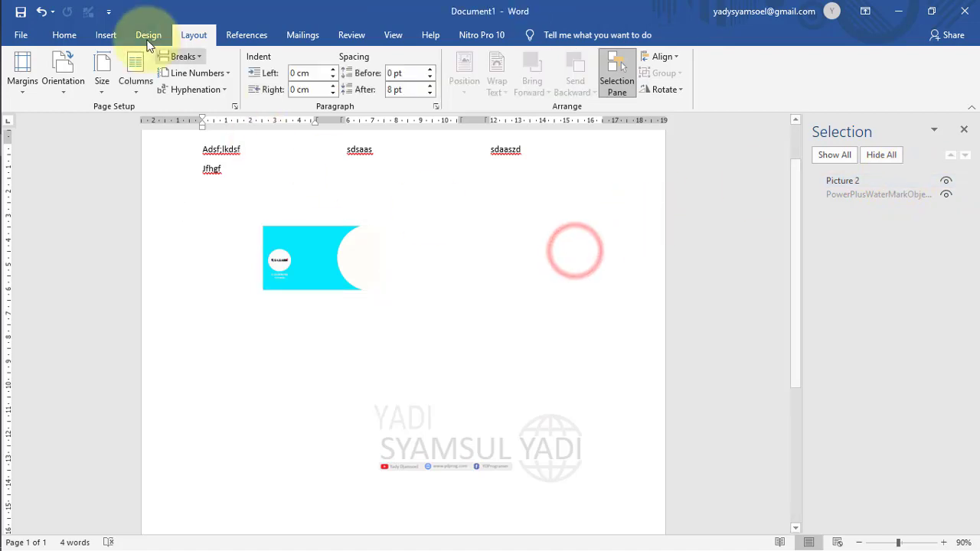
# Draw a tall blue rounded rectangle right of the picture, select each object, then close the pane.
pyautogui.click(96, 39)
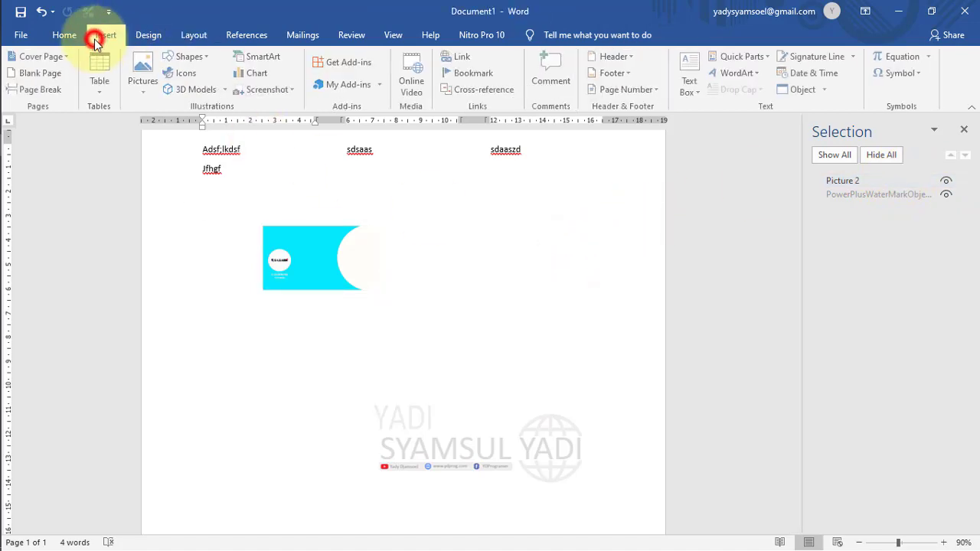
pyautogui.click(198, 62)
pyautogui.click(243, 88)
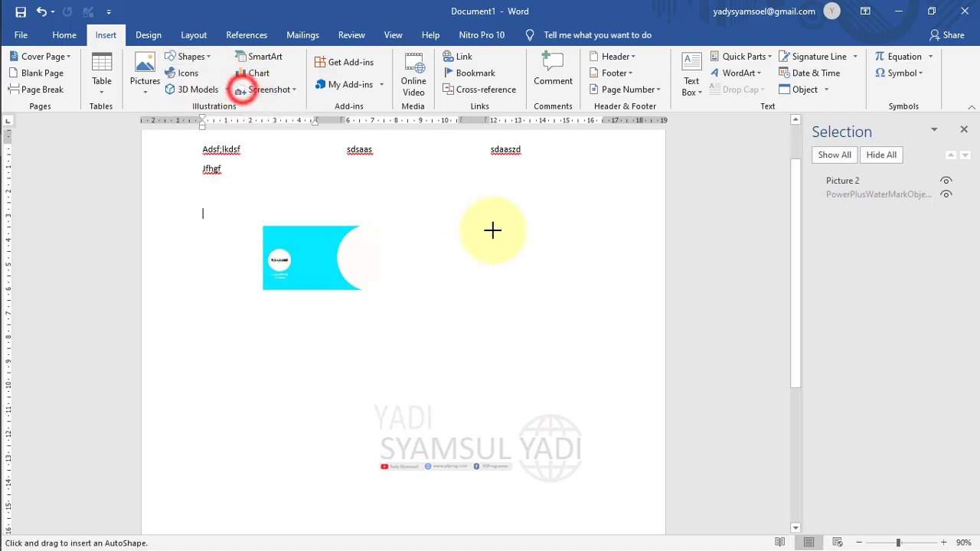
pyautogui.moveTo(492, 230); pyautogui.dragTo(581, 374)
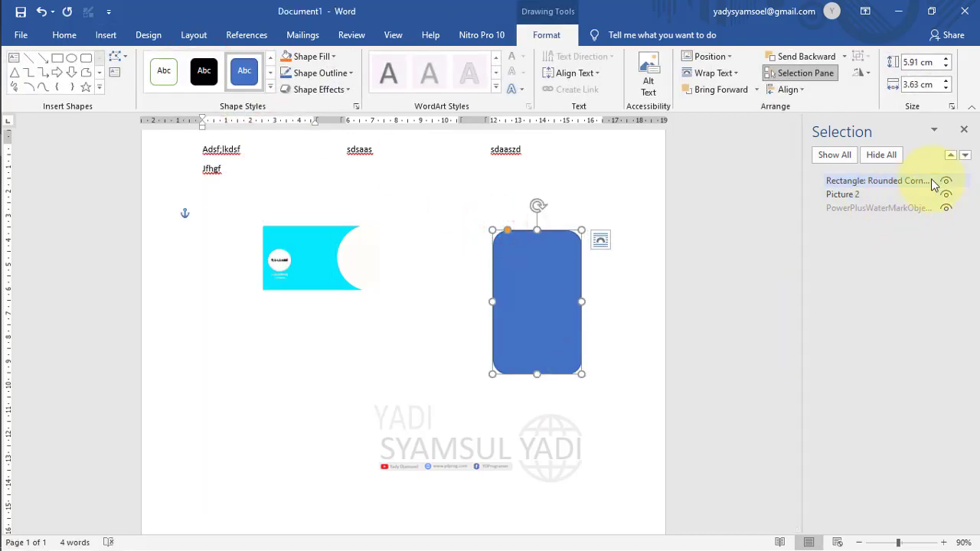
pyautogui.click(851, 196)
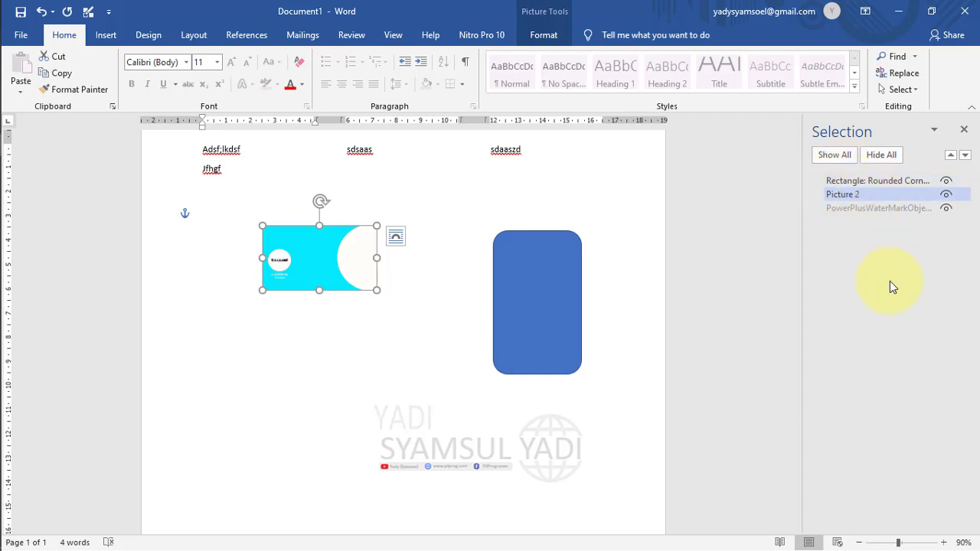
pyautogui.click(869, 182)
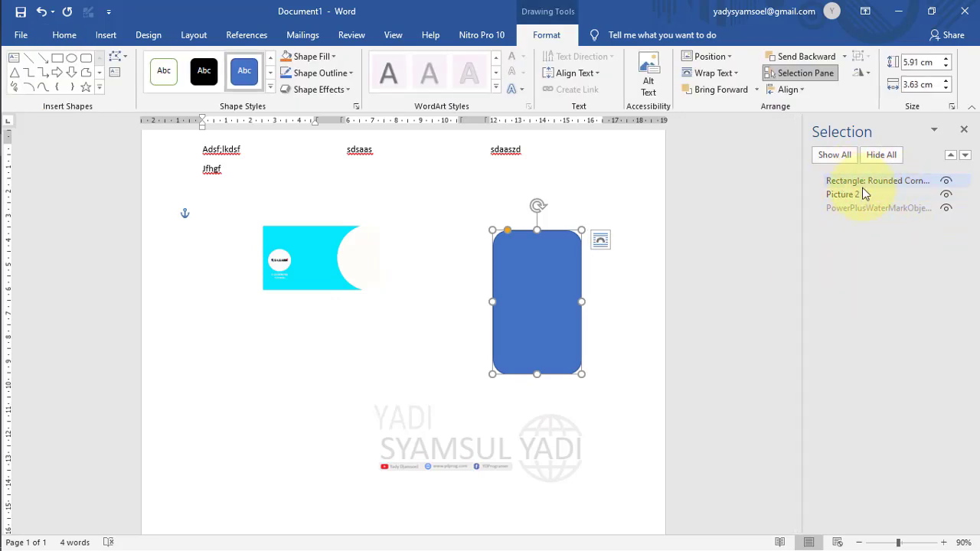
pyautogui.click(964, 133)
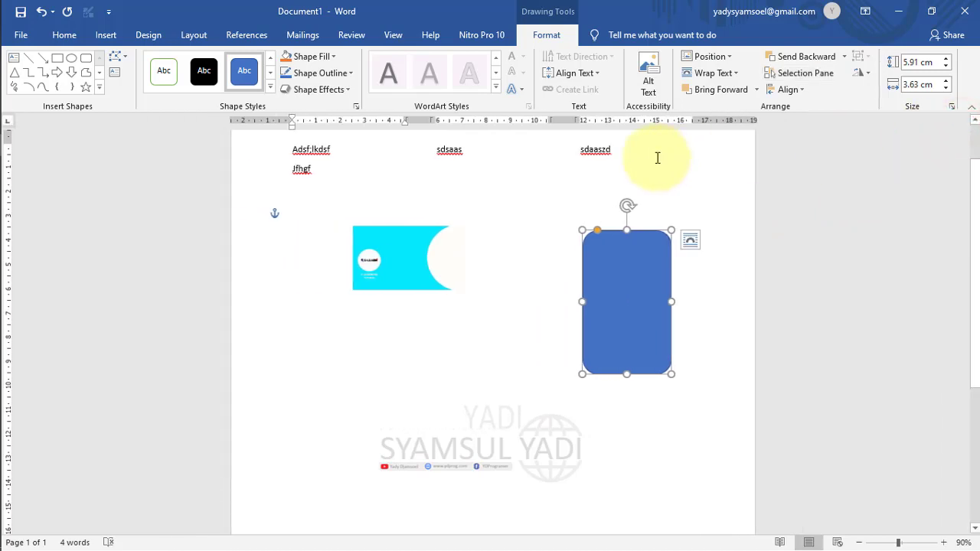
# Add an empty paragraph above the shapes, typing and removing test text 'dsvz' while checking Align.
pyautogui.click(193, 38)
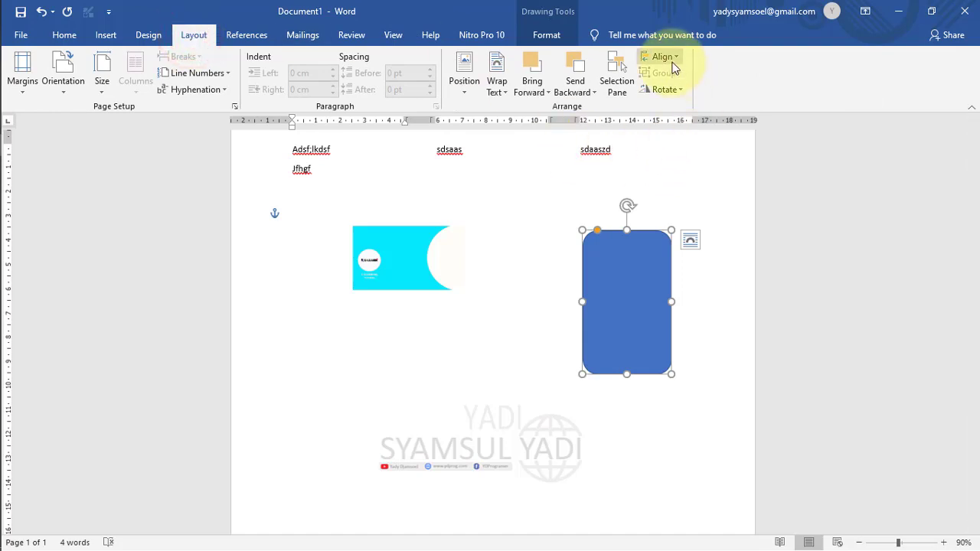
pyautogui.click(672, 61)
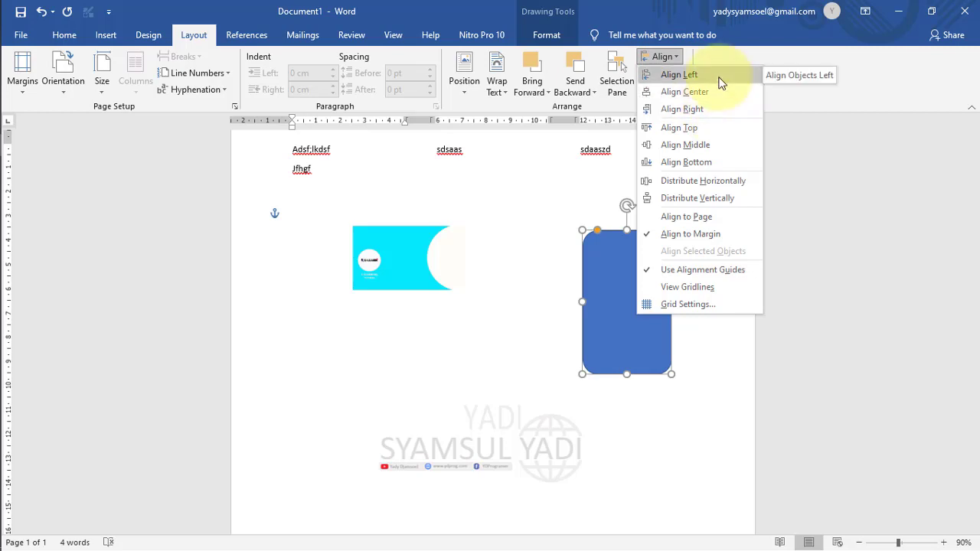
pyautogui.click(395, 421)
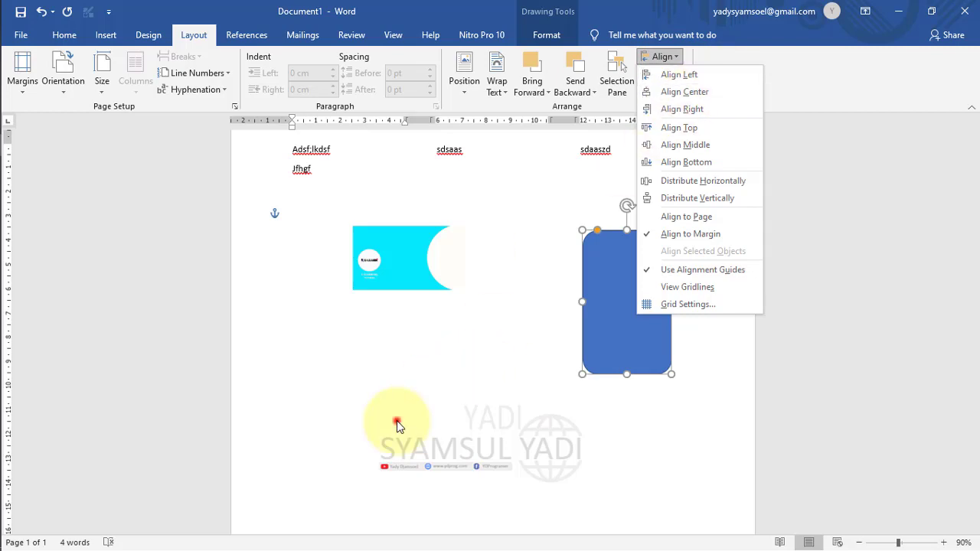
pyautogui.click(708, 405)
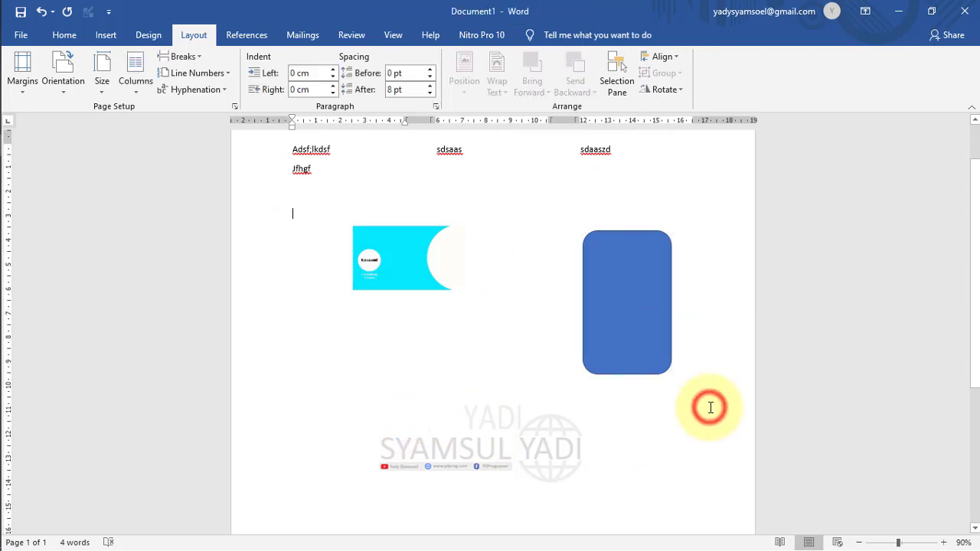
pyautogui.press('Return')
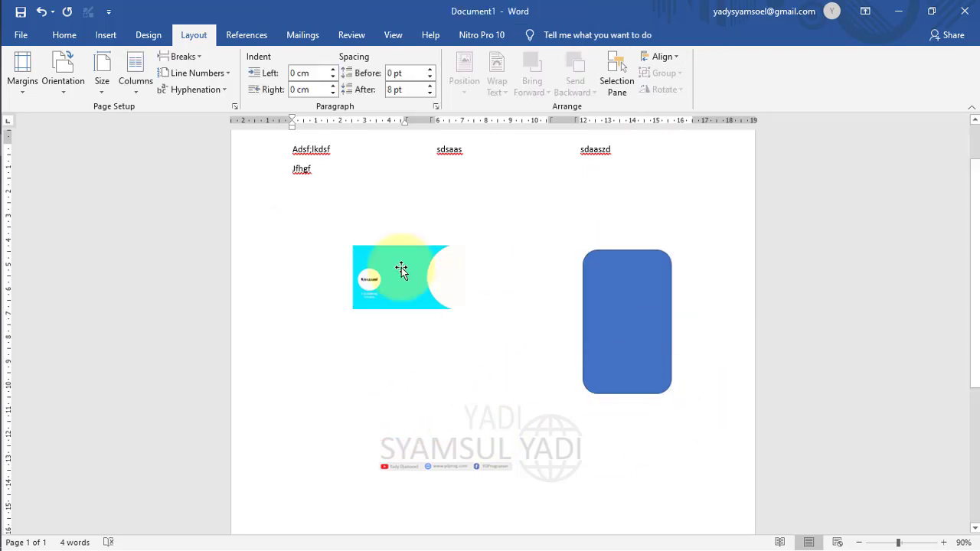
pyautogui.click(305, 213)
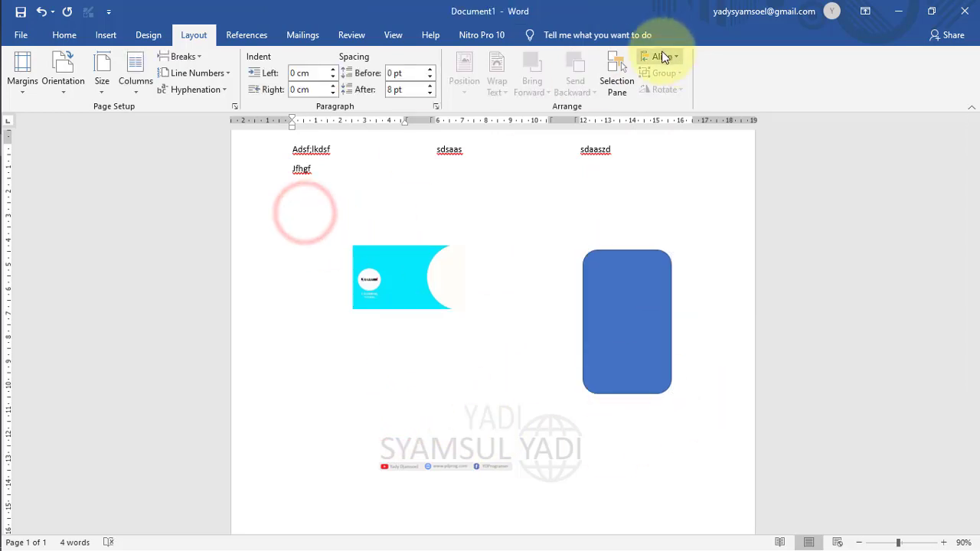
pyautogui.click(663, 56)
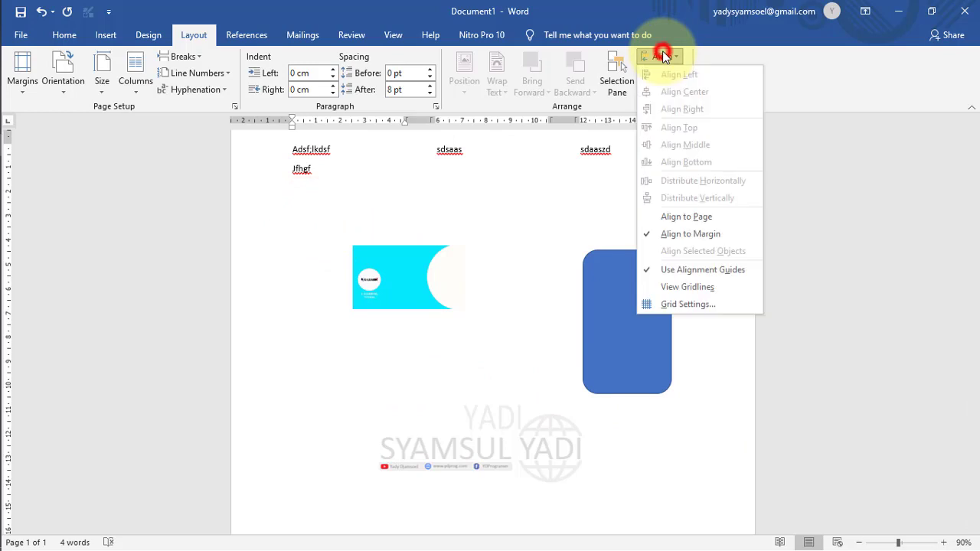
pyautogui.click(291, 193)
pyautogui.write('dsvz')
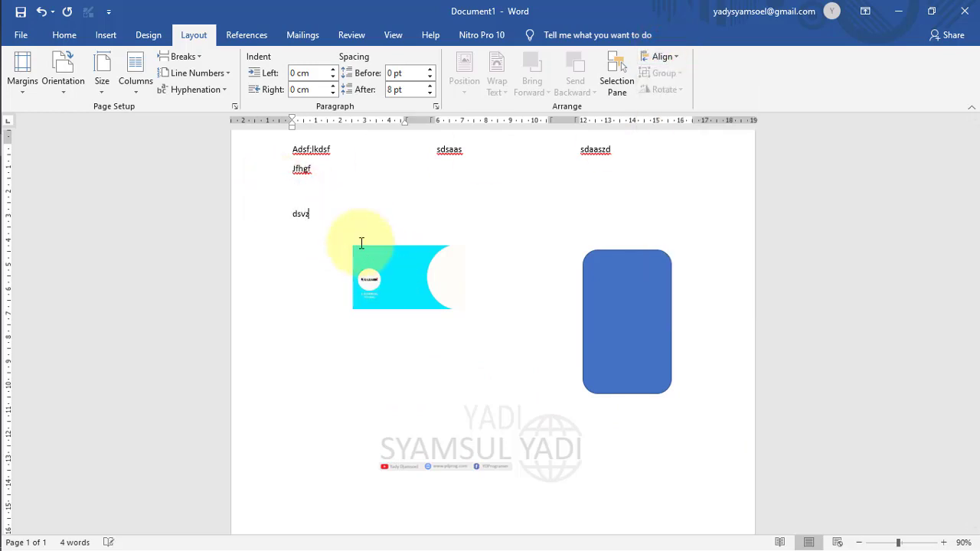
pyautogui.click(663, 56)
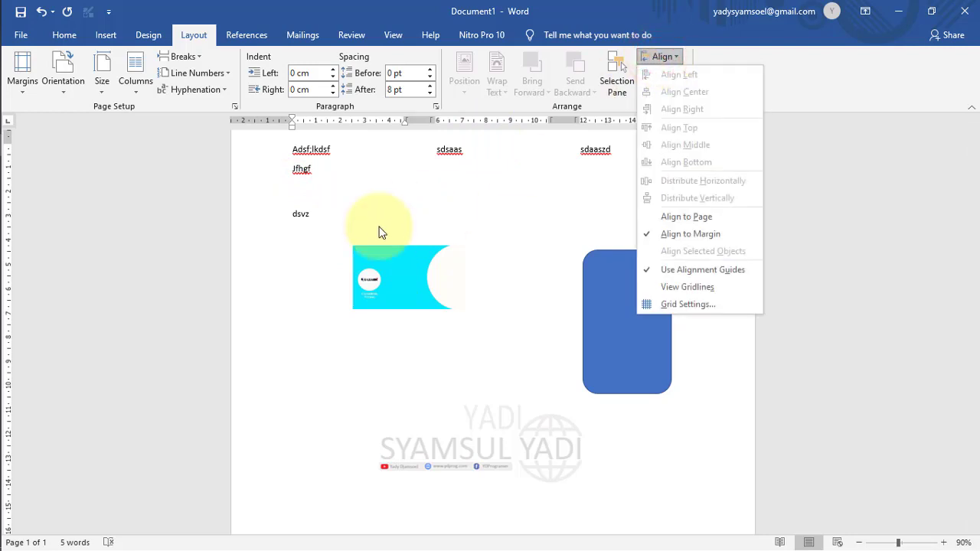
pyautogui.click(357, 234)
pyautogui.press('BackSpace')
pyautogui.press('BackSpace')
pyautogui.press('BackSpace')
pyautogui.press('BackSpace')
pyautogui.press('BackSpace')
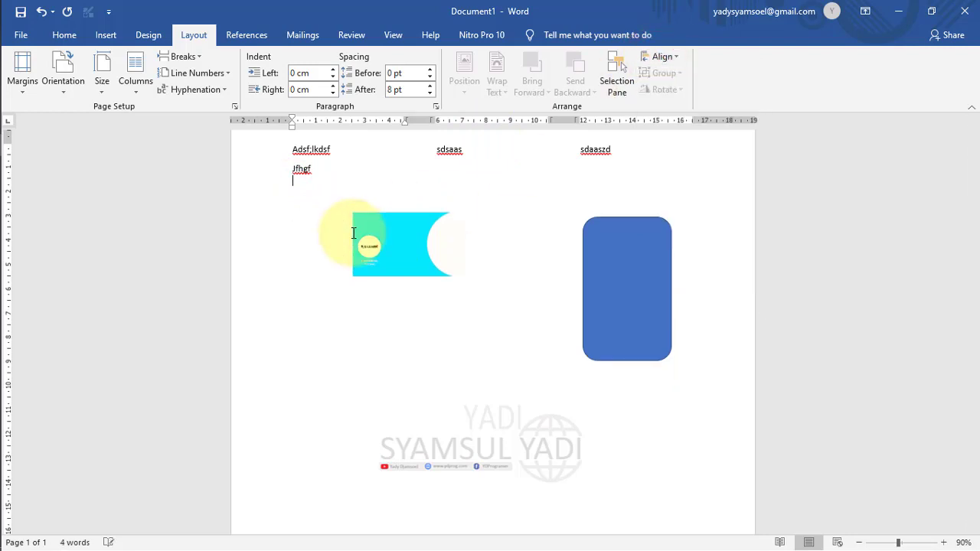
# Align the cyan picture center, then top, and finally to the bottom margin.
pyautogui.click(378, 249)
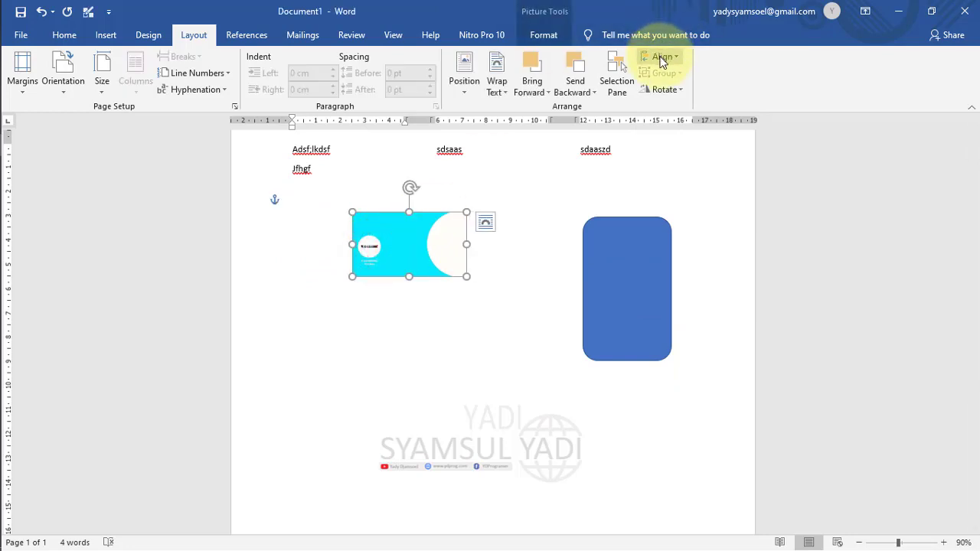
pyautogui.click(659, 57)
pyautogui.click(712, 92)
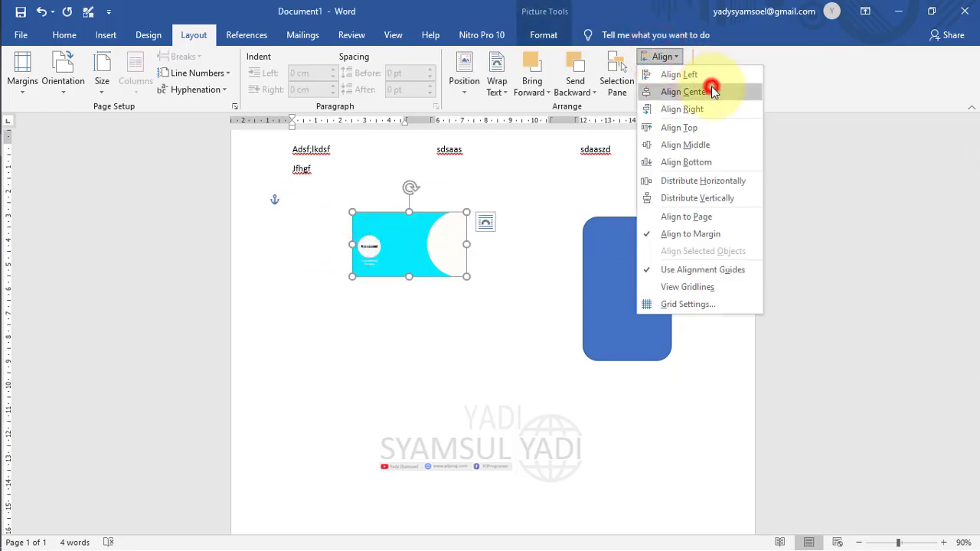
pyautogui.click(660, 56)
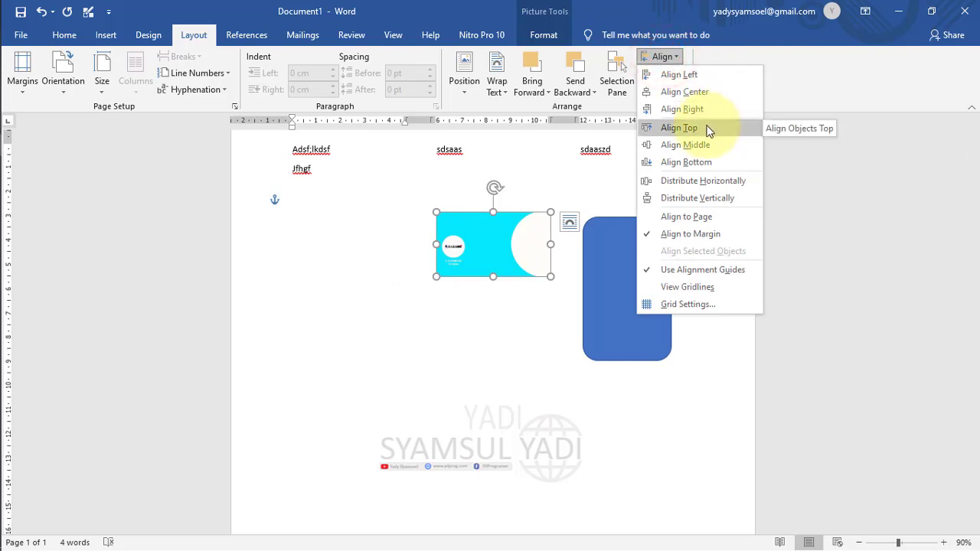
pyautogui.click(709, 129)
pyautogui.click(663, 58)
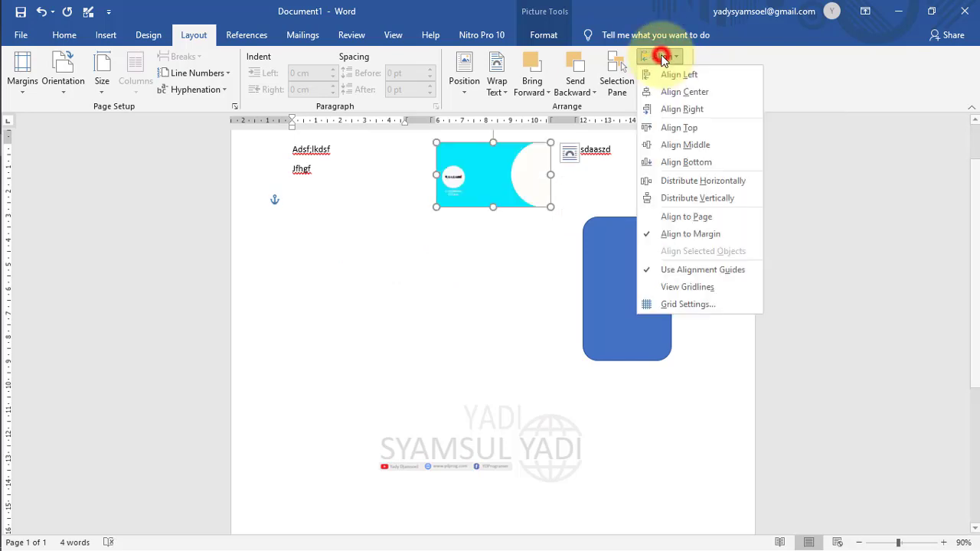
pyautogui.click(704, 162)
pyautogui.moveTo(973, 184); pyautogui.dragTo(947, 102)
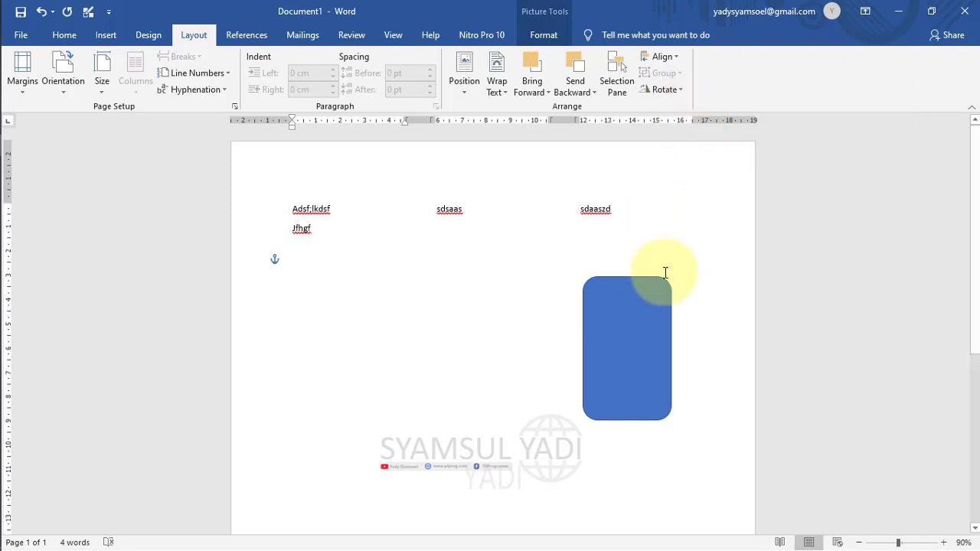
# View the blue rectangle's Rotate options and close them without rotating.
pyautogui.click(628, 333)
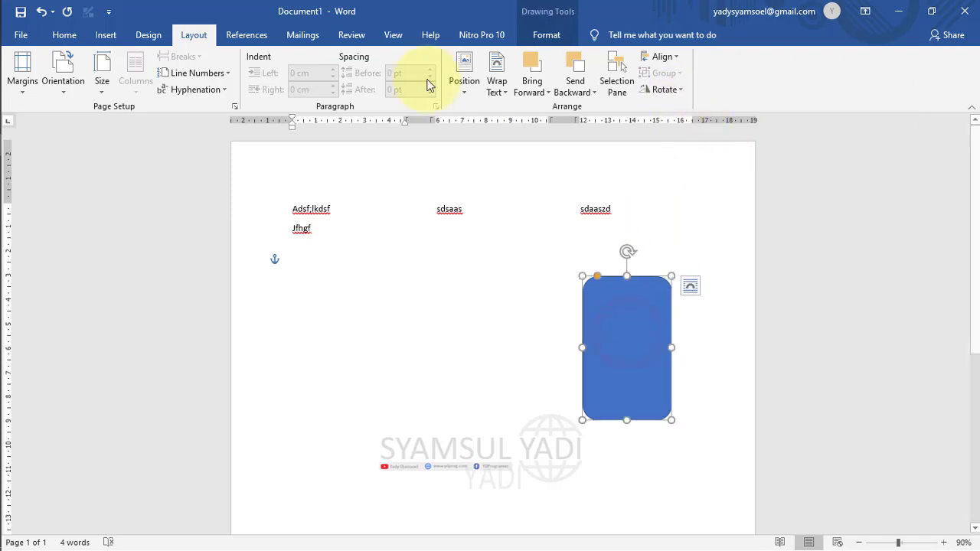
pyautogui.click(666, 90)
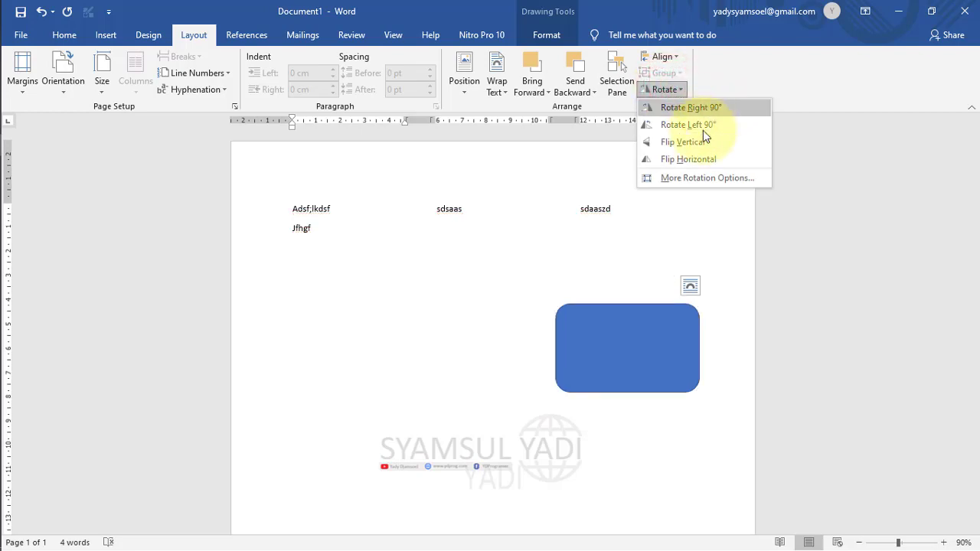
pyautogui.click(825, 230)
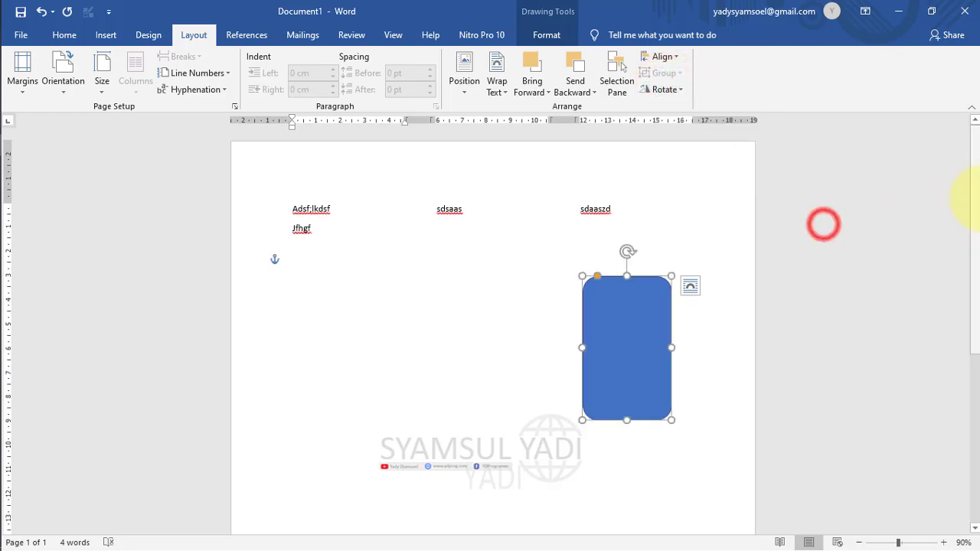
pyautogui.click(976, 198)
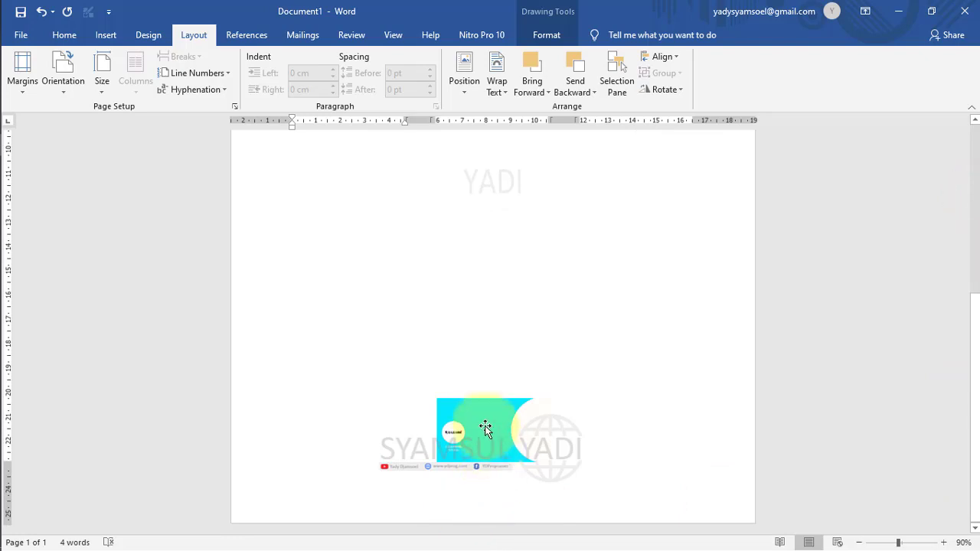
# Leave the cyan picture unflipped and drag it up from the page bottom.
pyautogui.click(487, 423)
pyautogui.click(665, 90)
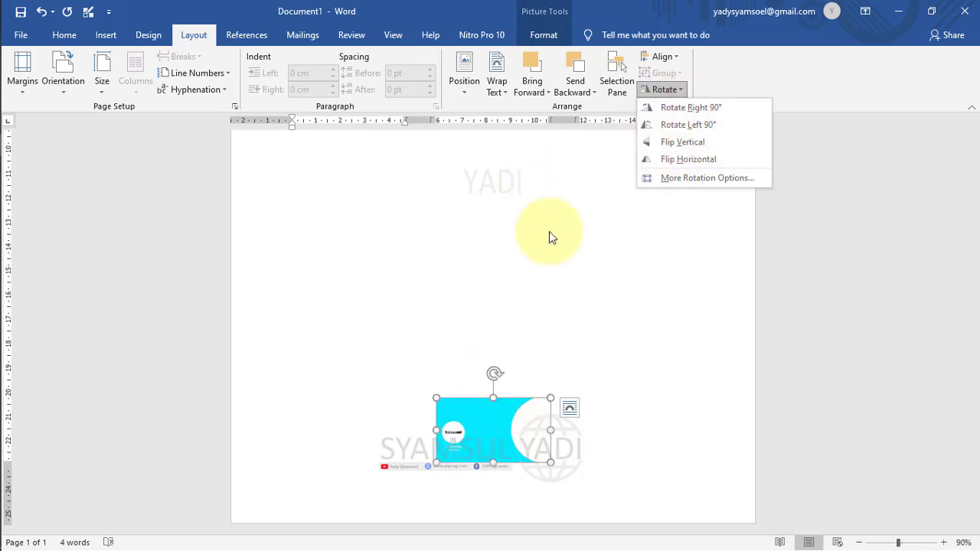
pyautogui.click(604, 298)
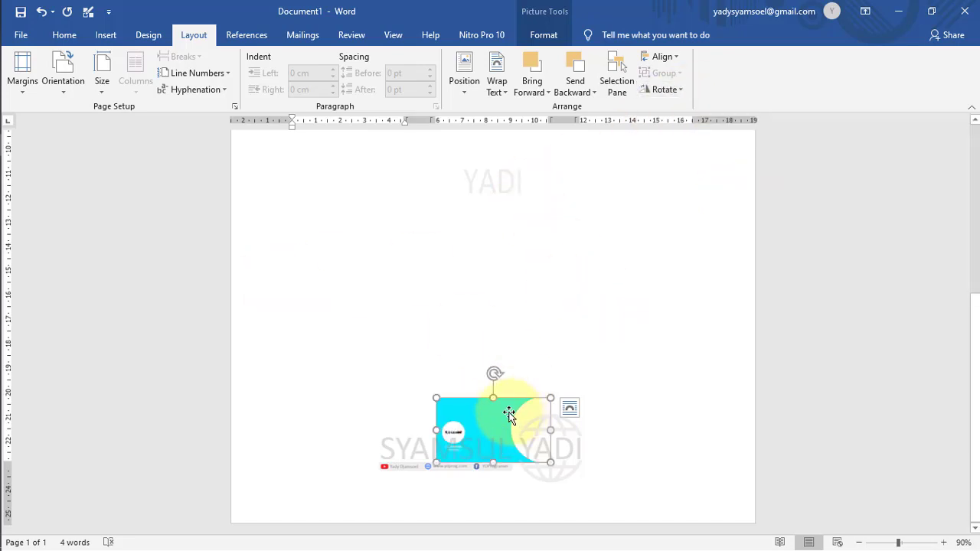
pyautogui.moveTo(507, 409); pyautogui.dragTo(505, 230)
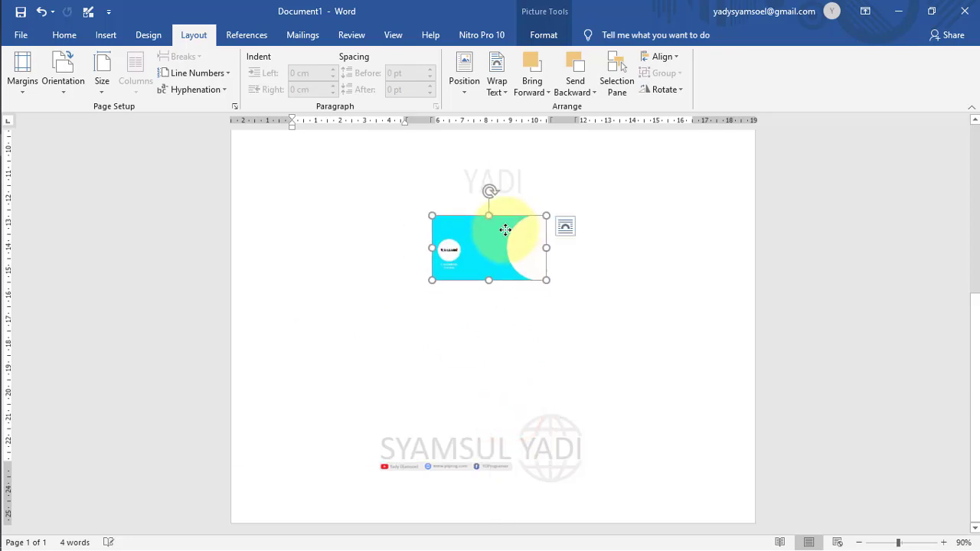
pyautogui.click(387, 250)
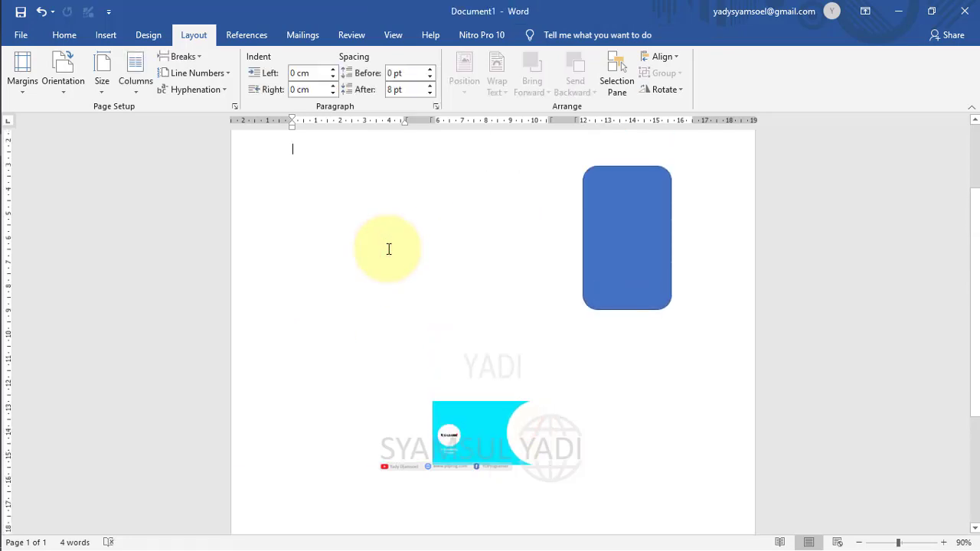